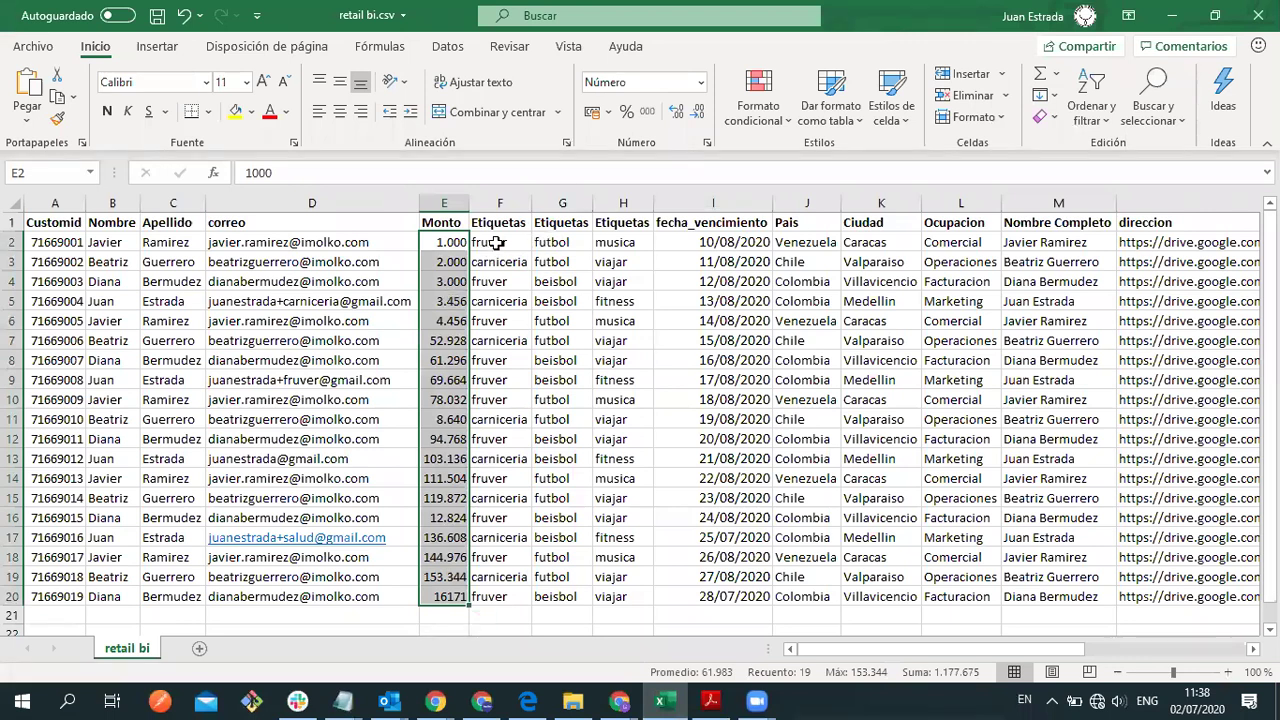
# Step: Examine the product and interest tags for all customers in the three Etiquetas columns
pyautogui.click(492, 243)
pyautogui.moveTo(491, 241); pyautogui.dragTo(490, 478)
pyautogui.moveTo(489, 597); pyautogui.dragTo(492, 243)
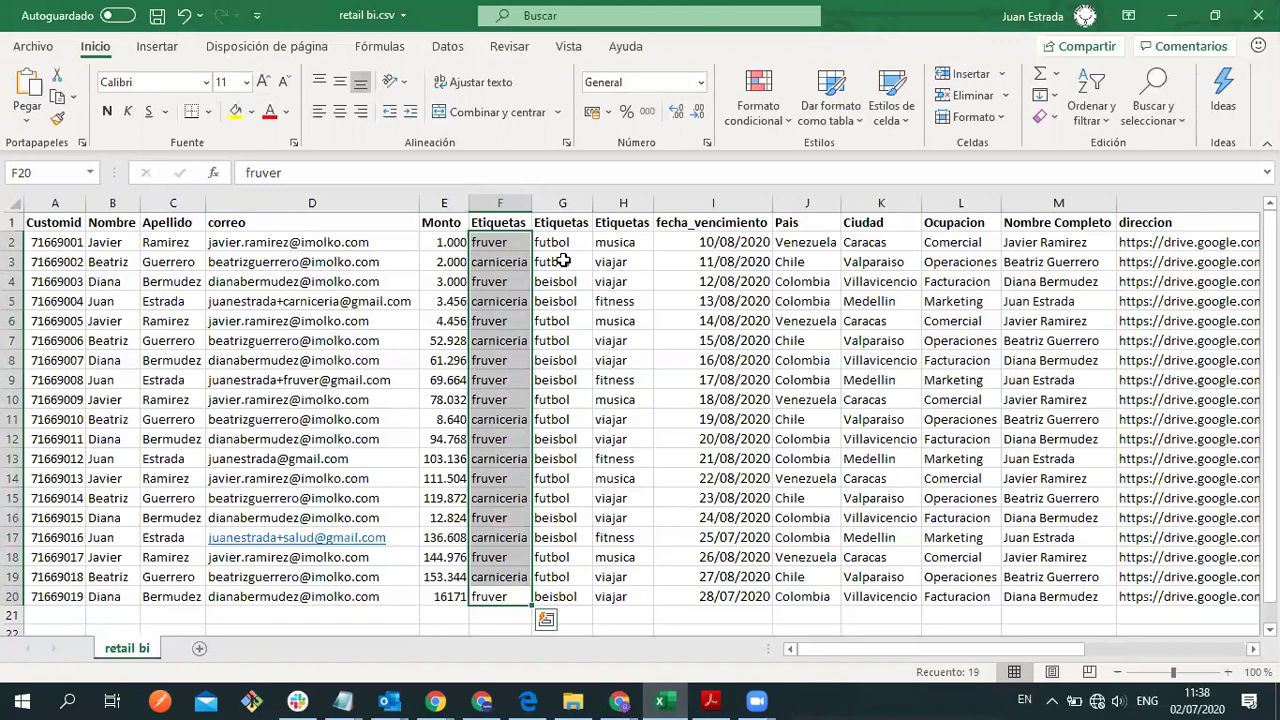
pyautogui.moveTo(555, 244); pyautogui.dragTo(605, 598)
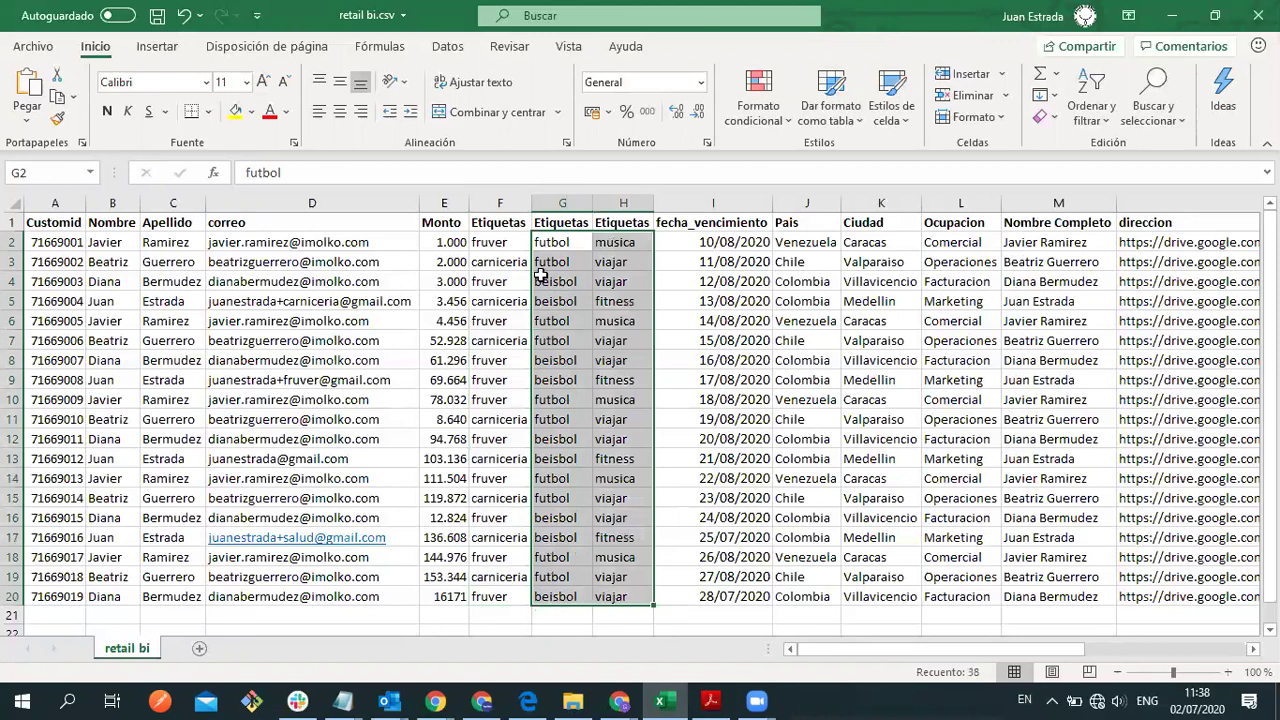
pyautogui.press('Up')
pyautogui.press('Down')
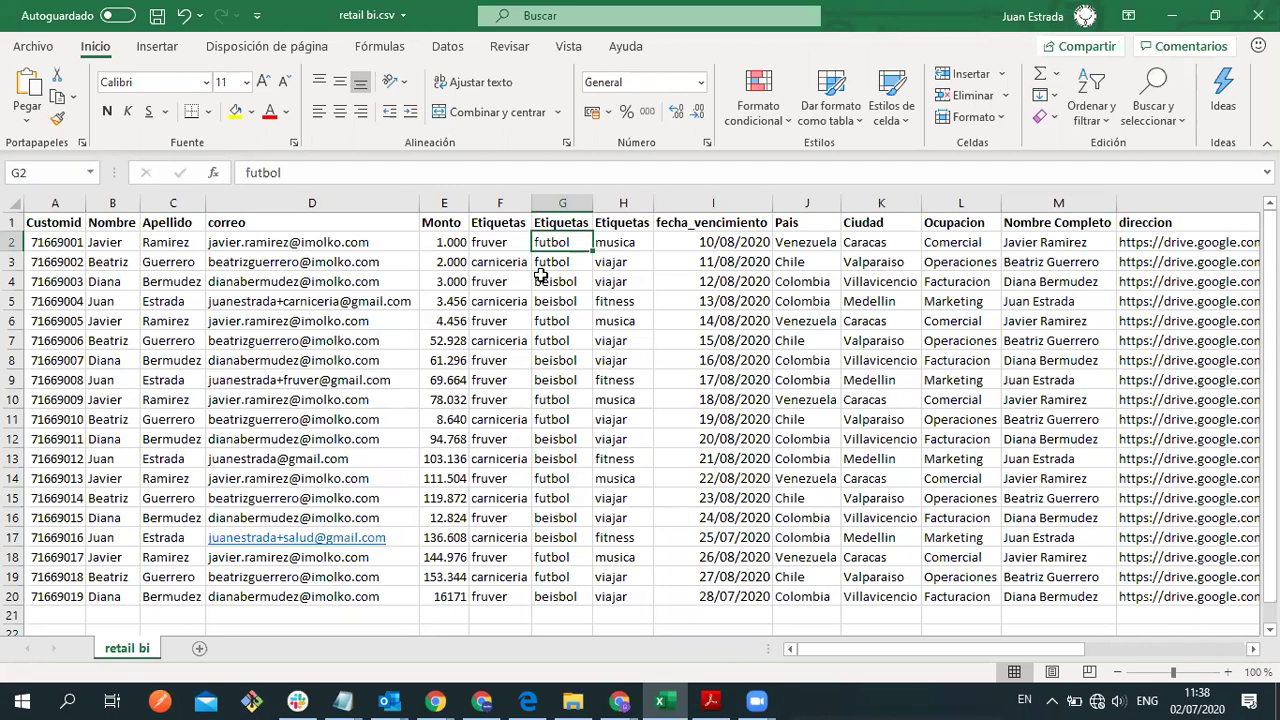
pyautogui.click(486, 245)
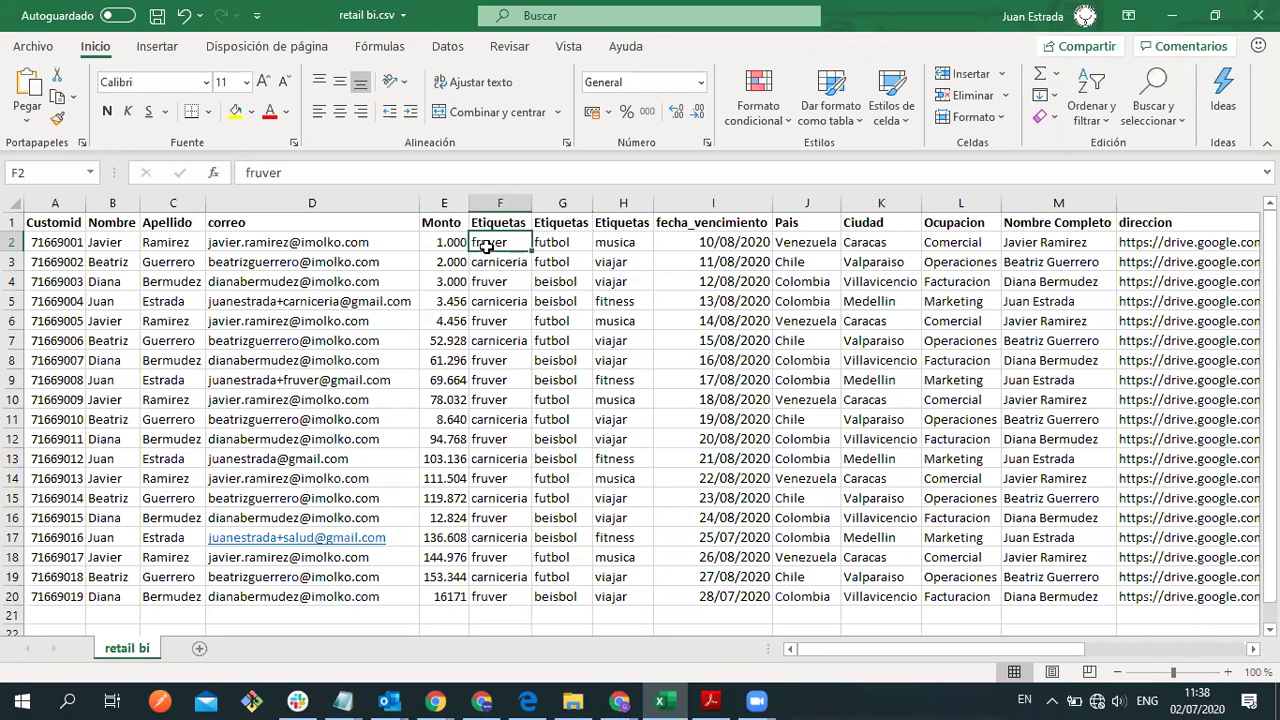
# Step: Examine the dates in the fecha_vencimiento column and its header
pyautogui.click(743, 243)
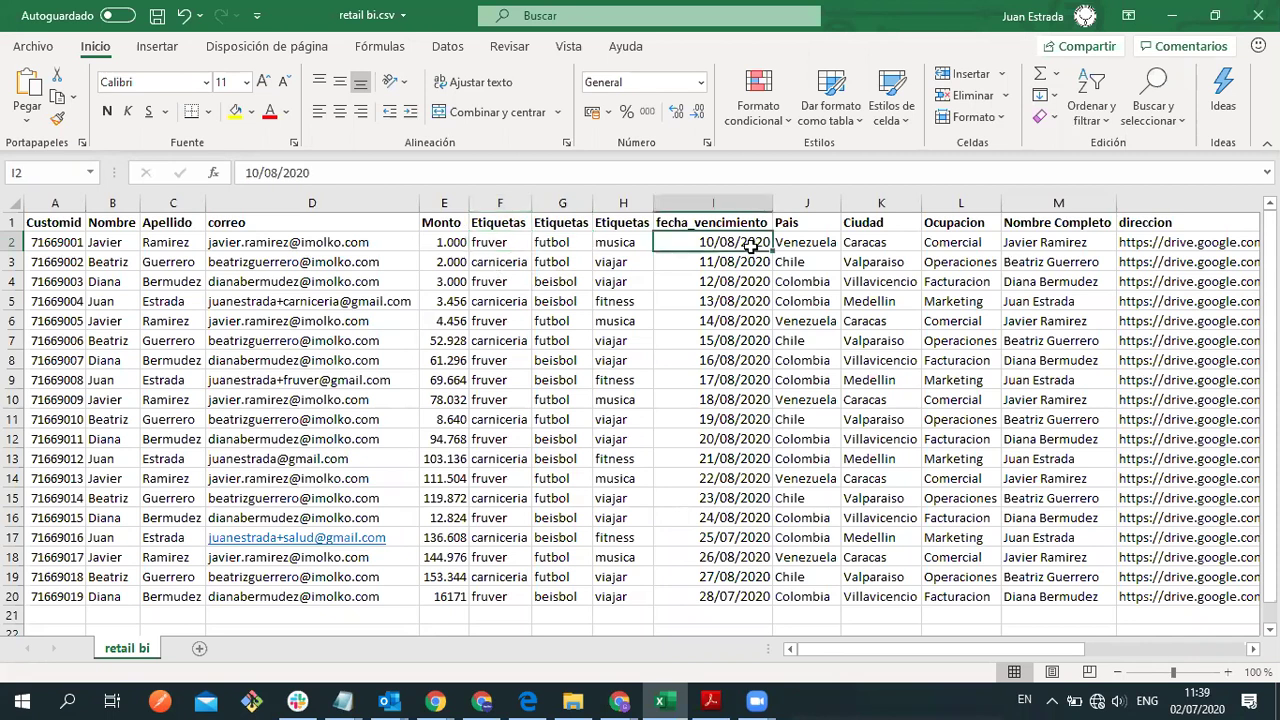
pyautogui.hotkey('shift', 'Down')
pyautogui.hotkey('shift', 'Down')
pyautogui.hotkey('shift', 'Down')
pyautogui.hotkey('shift', 'Down')
pyautogui.hotkey('shift', 'Down')
pyautogui.hotkey('shift', 'Down')
pyautogui.hotkey('shift', 'Down')
pyautogui.hotkey('shift', 'Down')
pyautogui.hotkey('shift', 'Down')
pyautogui.hotkey('shift', 'Down')
pyautogui.hotkey('shift', 'Down')
pyautogui.hotkey('shift', 'Down')
pyautogui.hotkey('shift', 'Down')
pyautogui.hotkey('shift', 'Down')
pyautogui.hotkey('shift', 'Down')
pyautogui.hotkey('shift', 'Down')
pyautogui.hotkey('shift', 'Down')
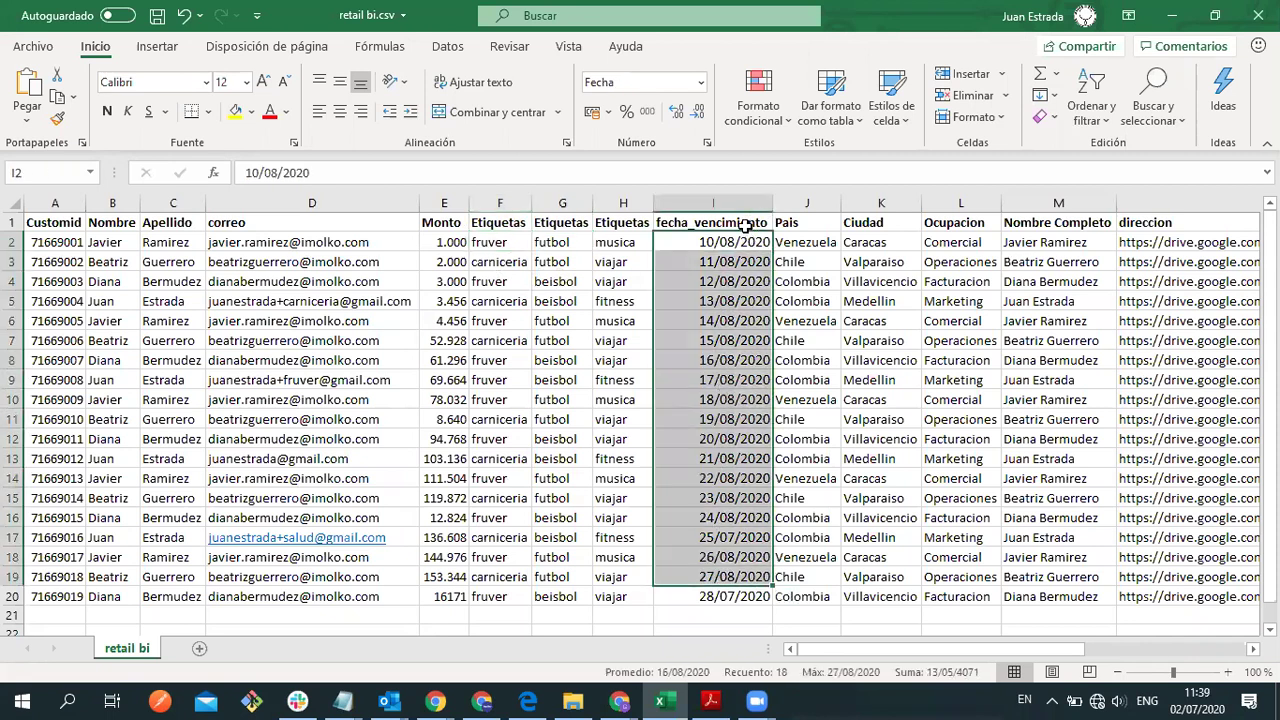
pyautogui.click(755, 224)
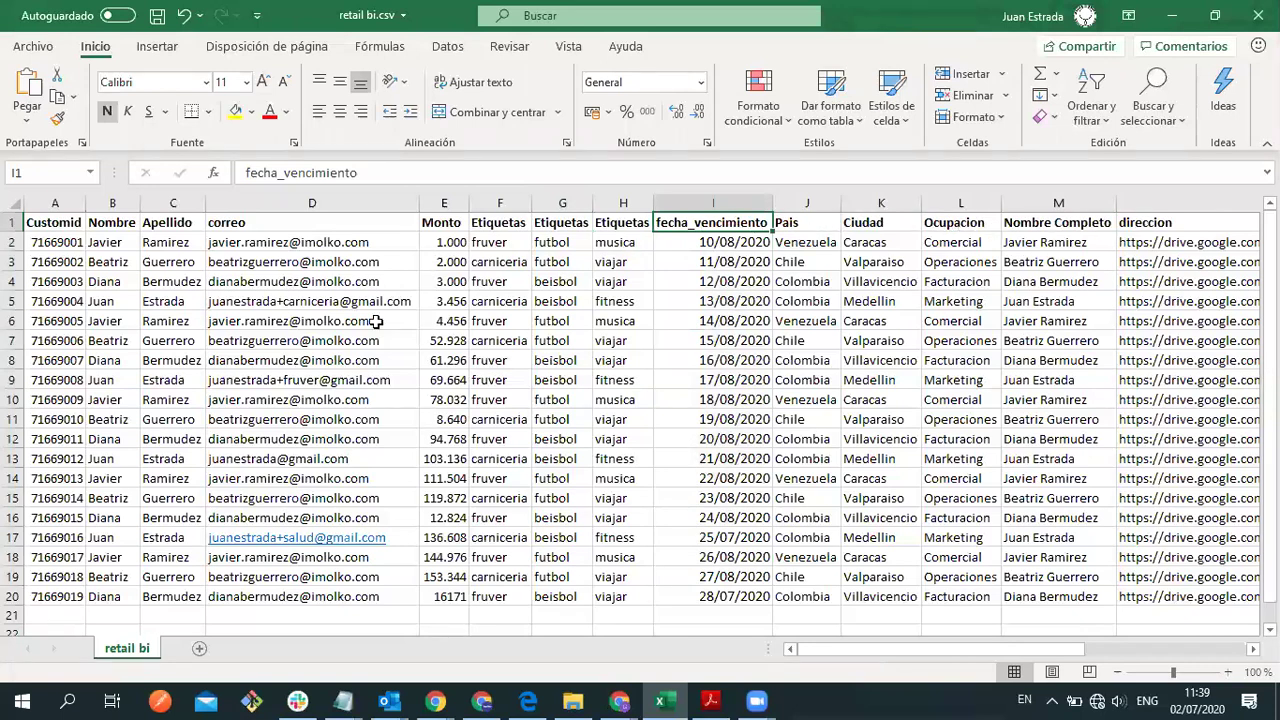
# Step: Examine the Google Drive links in the direccion column, then return to the first column of the sheet
pyautogui.click(1128, 243)
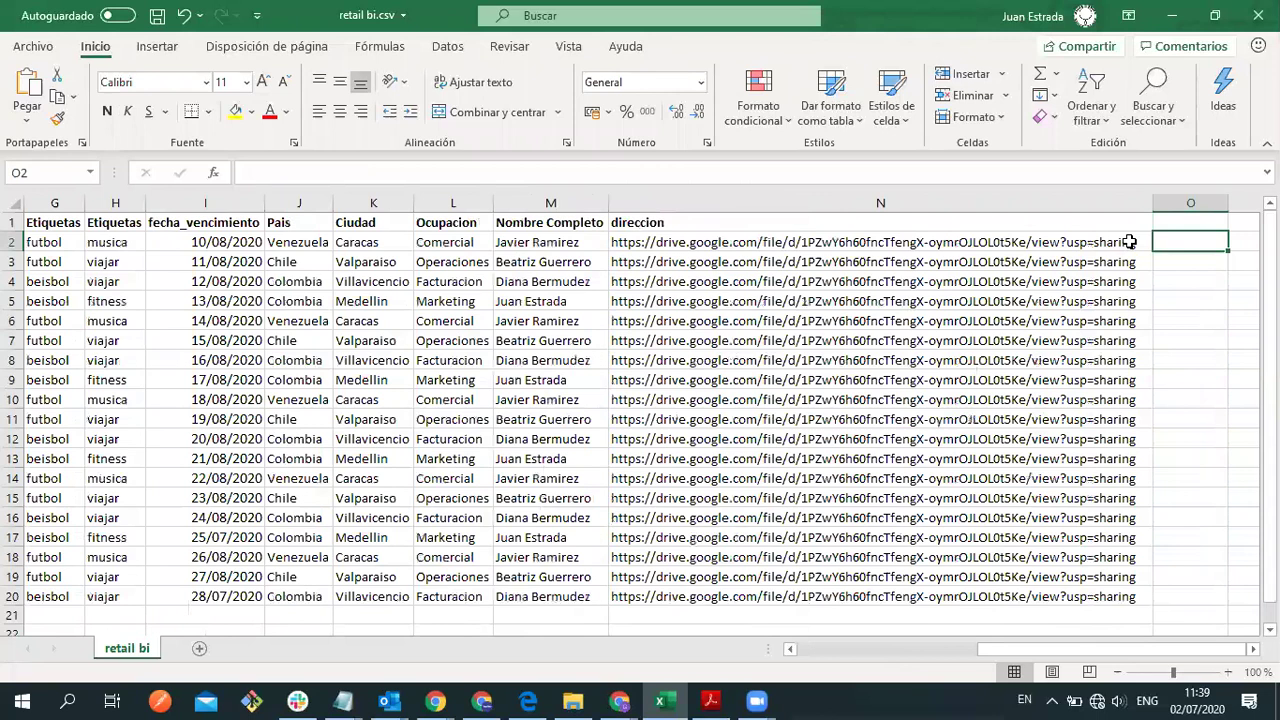
pyautogui.click(1130, 242)
pyautogui.press('Left')
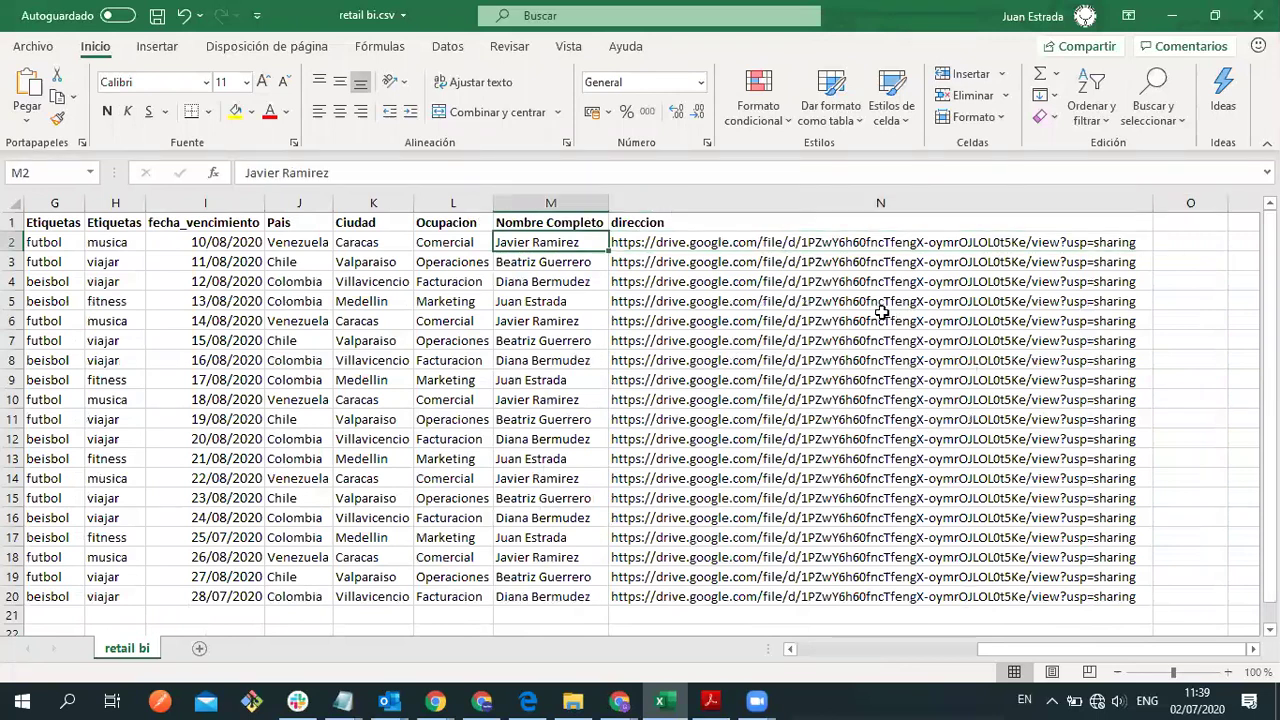
pyautogui.moveTo(893, 249); pyautogui.dragTo(890, 600)
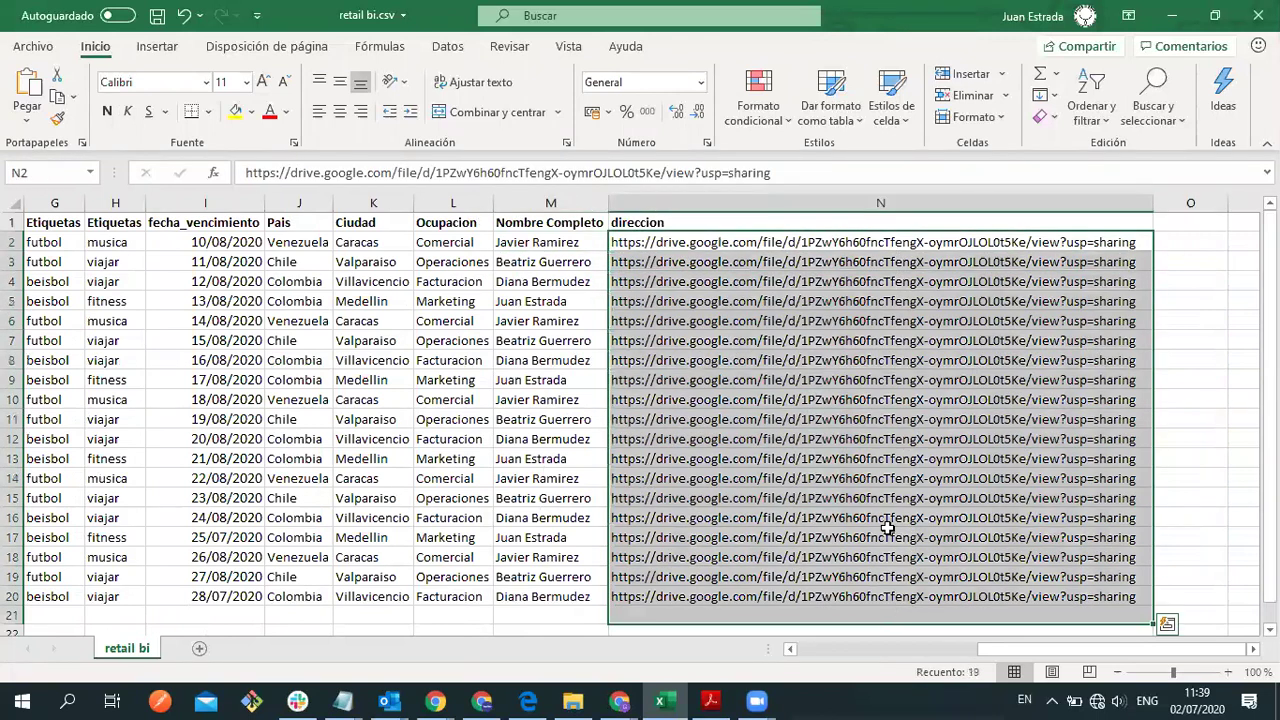
pyautogui.click(871, 313)
pyautogui.press('Left')
pyautogui.press('Left')
pyautogui.press('Left')
pyautogui.press('Home')
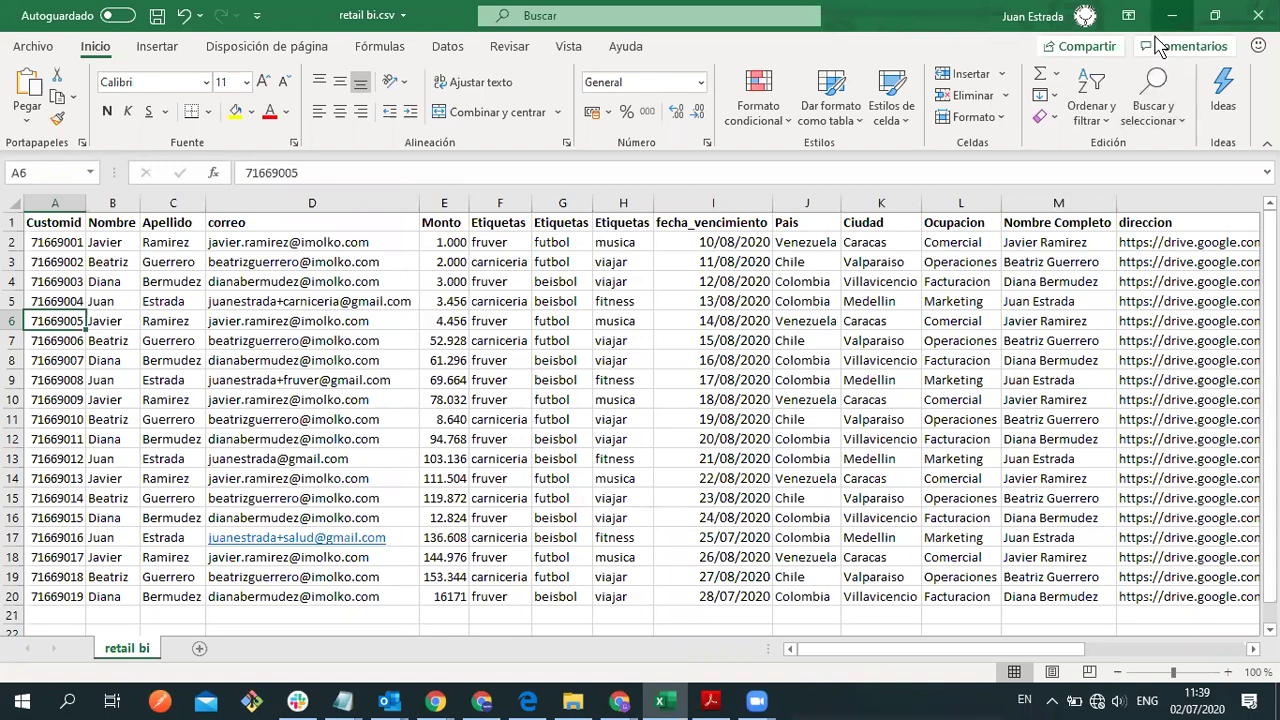
# Step: Switch to the WEBINAR PDF in Acrobat Reader, review the Analíticas - POS slide and advance to page 4
pyautogui.click(711, 701)
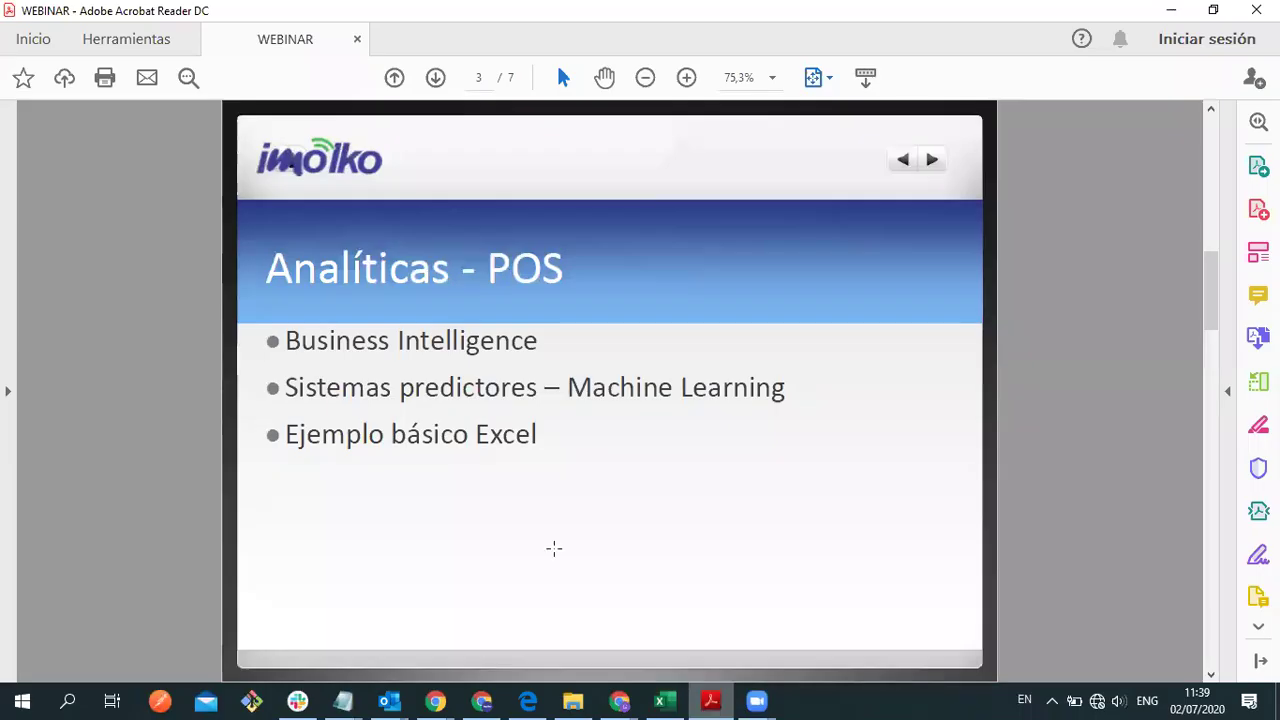
pyautogui.moveTo(546, 434); pyautogui.dragTo(336, 330)
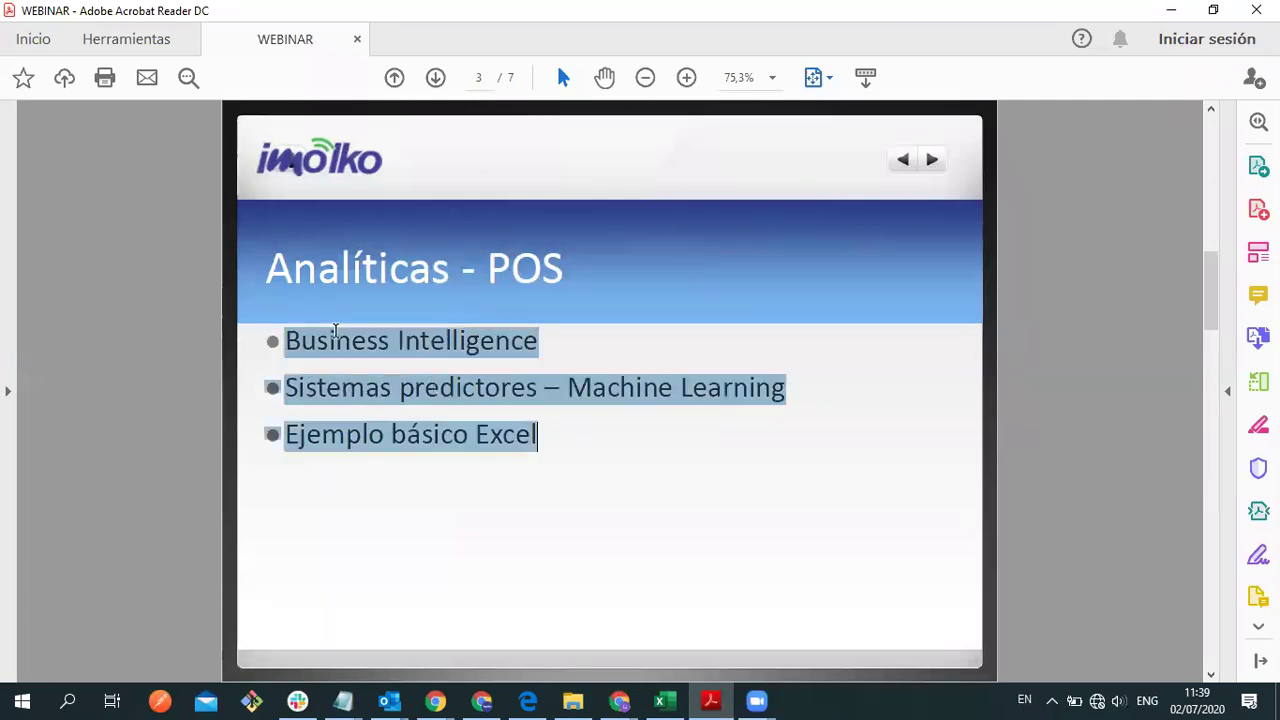
pyautogui.click(545, 436)
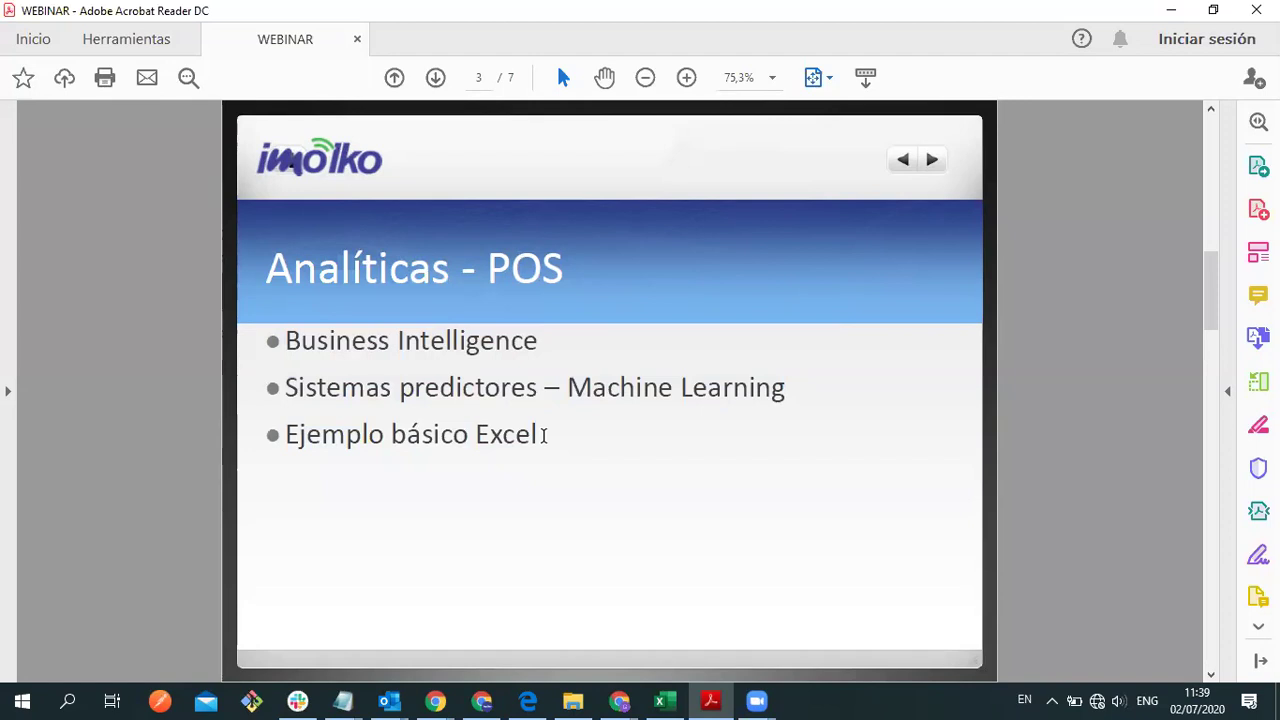
pyautogui.press('pagedown')
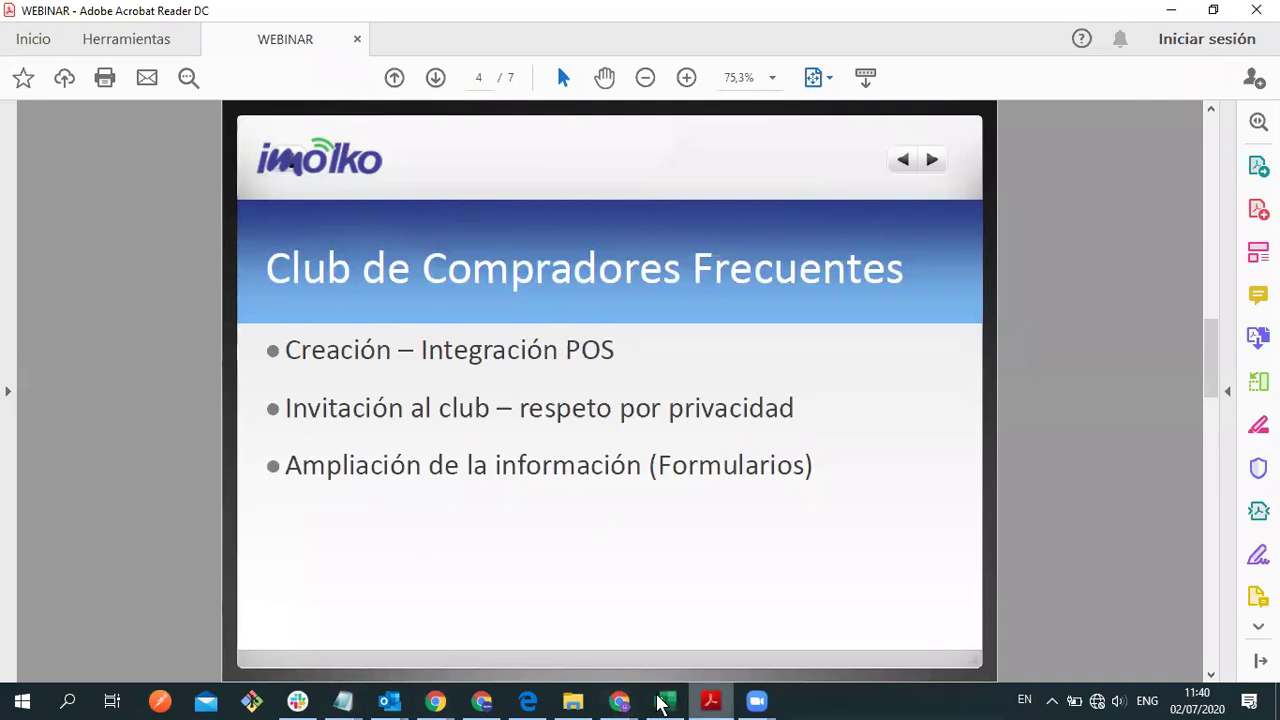
# Step: Switch to the Zenkiu window in Chrome and open the trial account's start page
pyautogui.click(618, 702)
pyautogui.click(728, 640)
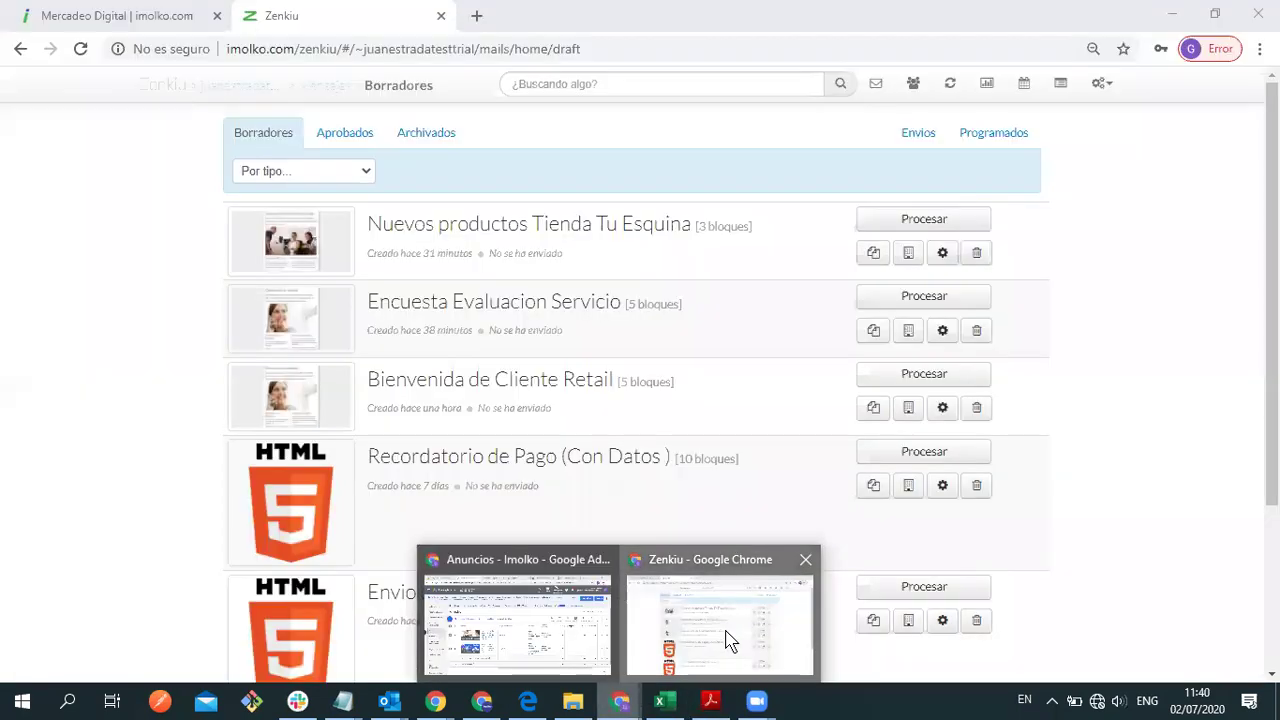
pyautogui.click(245, 93)
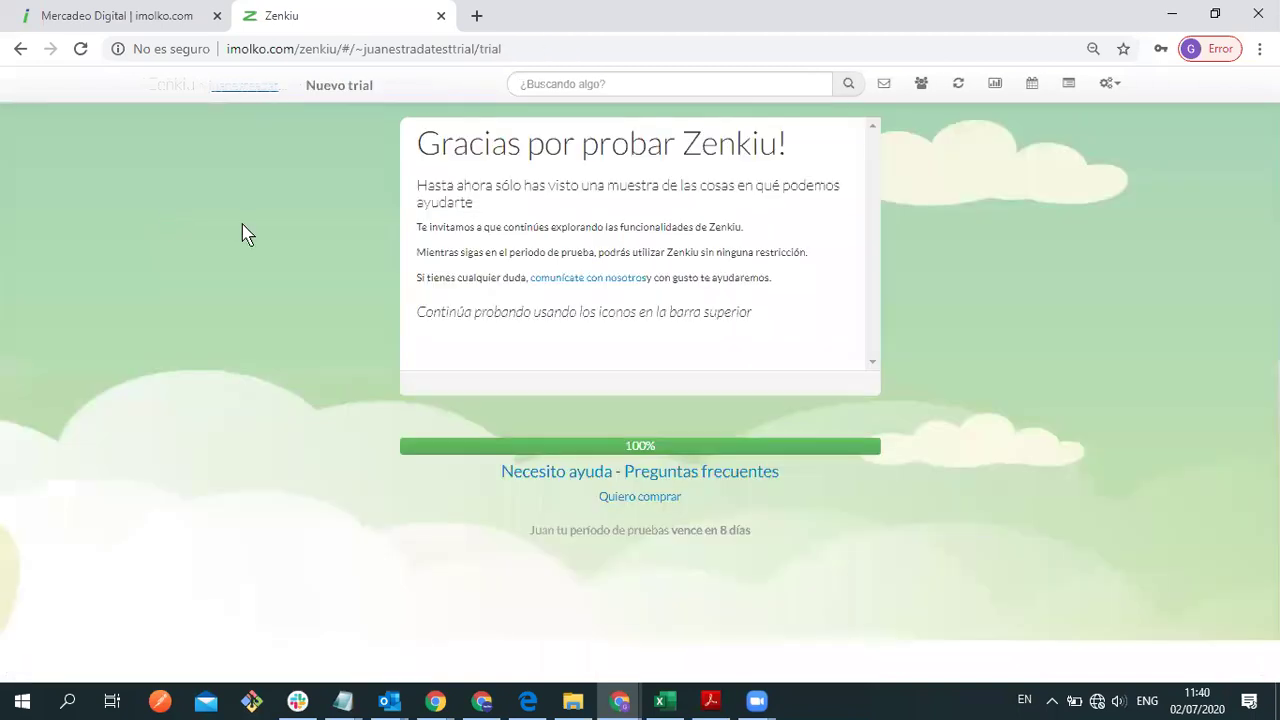
pyautogui.hotkey('alt', 'Tab')
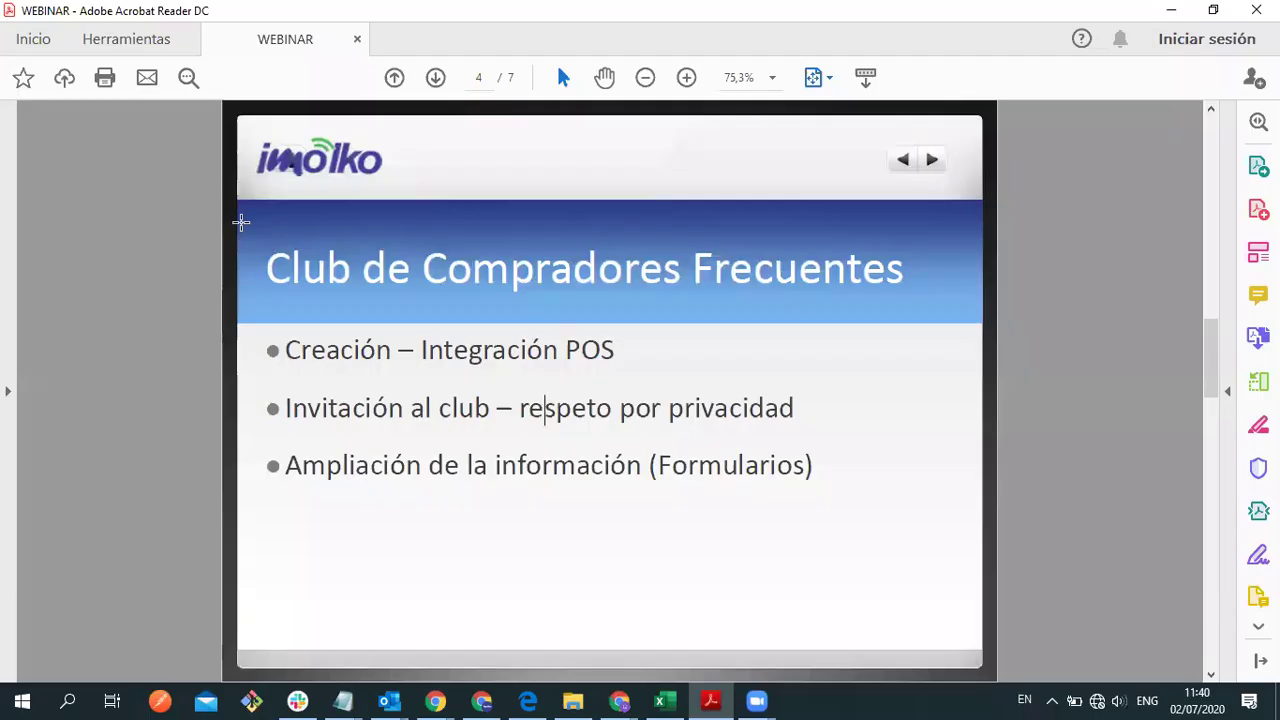
pyautogui.hotkey('alt', 'Tab')
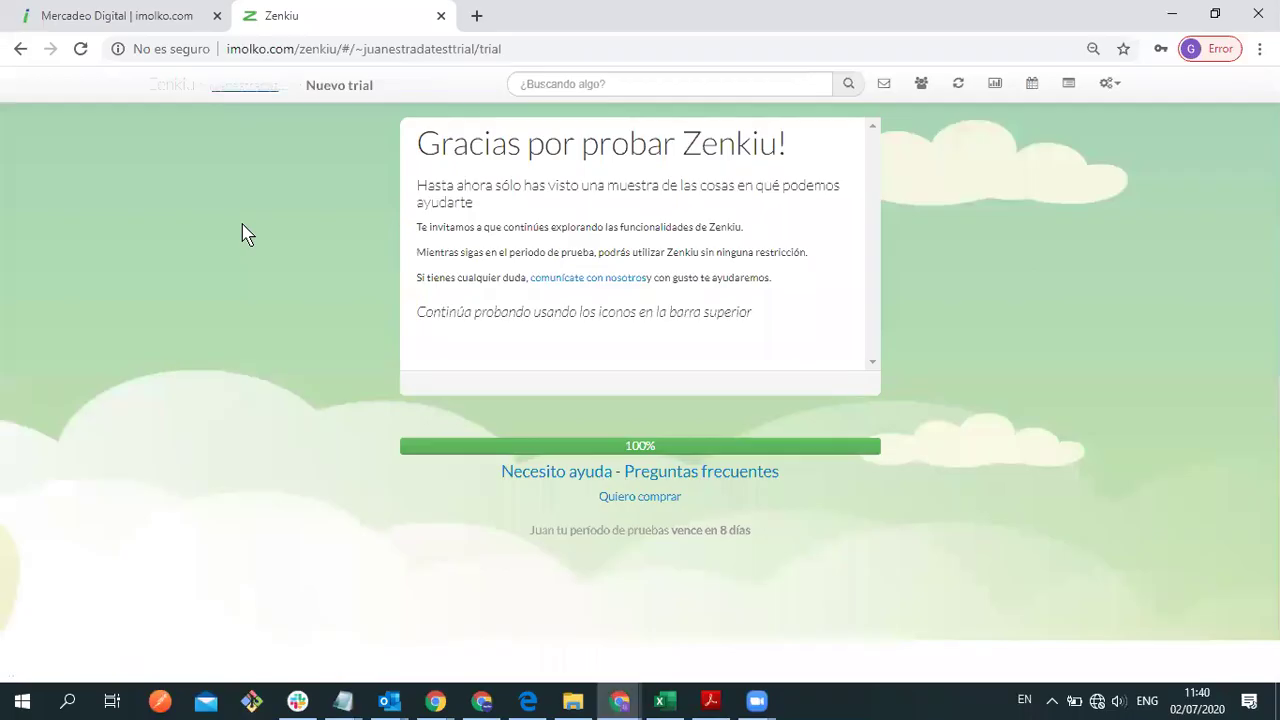
# Step: Load the file retail bi.csv from disk into a new contact synchronization
pyautogui.click(956, 88)
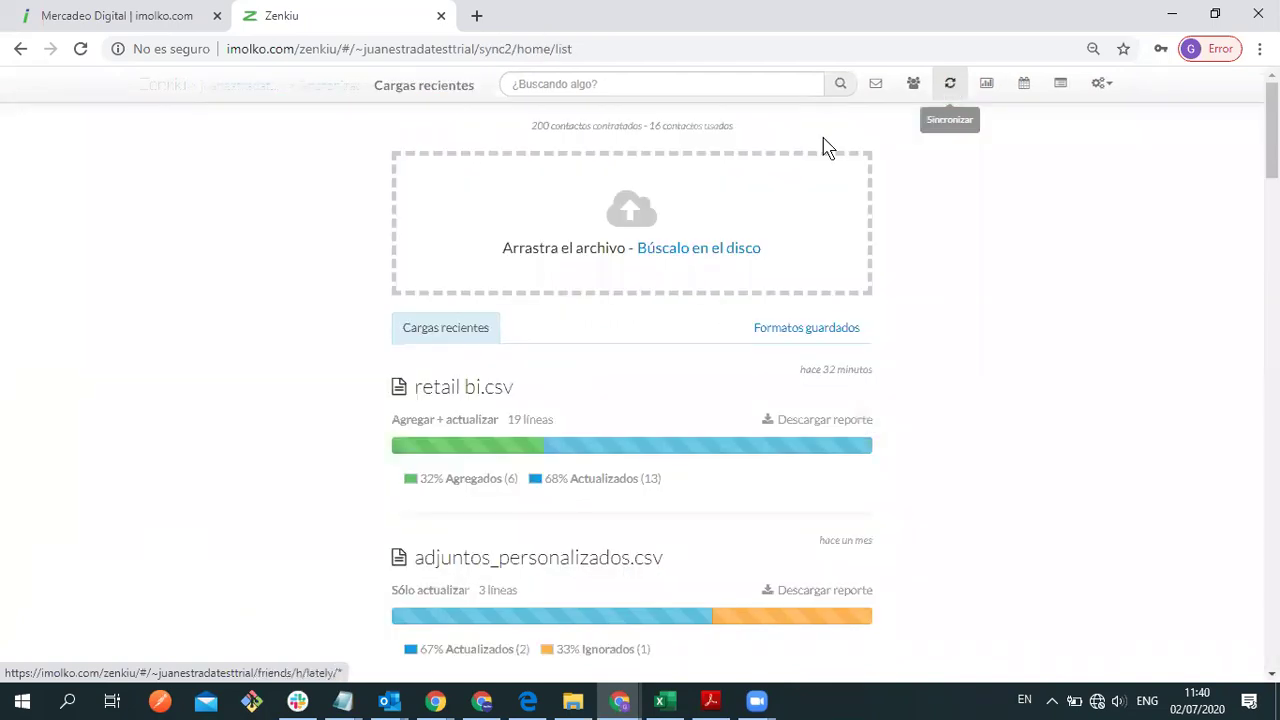
pyautogui.click(712, 258)
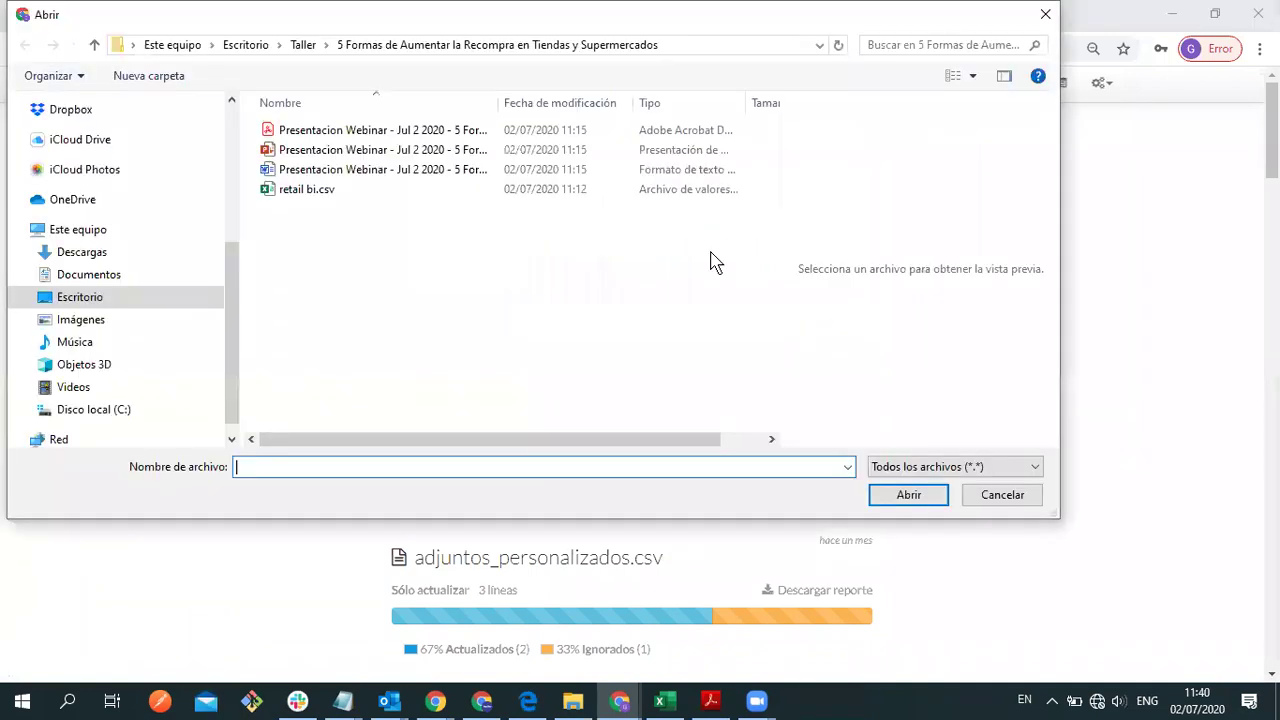
pyautogui.click(290, 192)
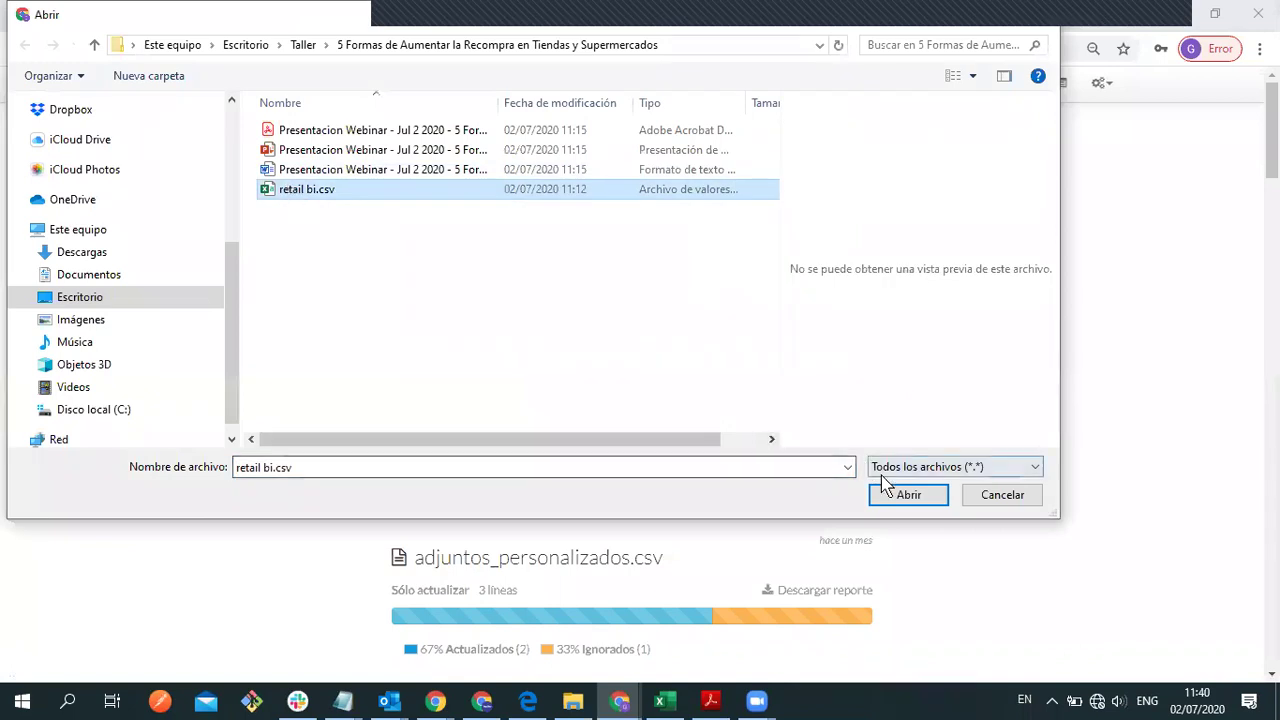
pyautogui.click(909, 502)
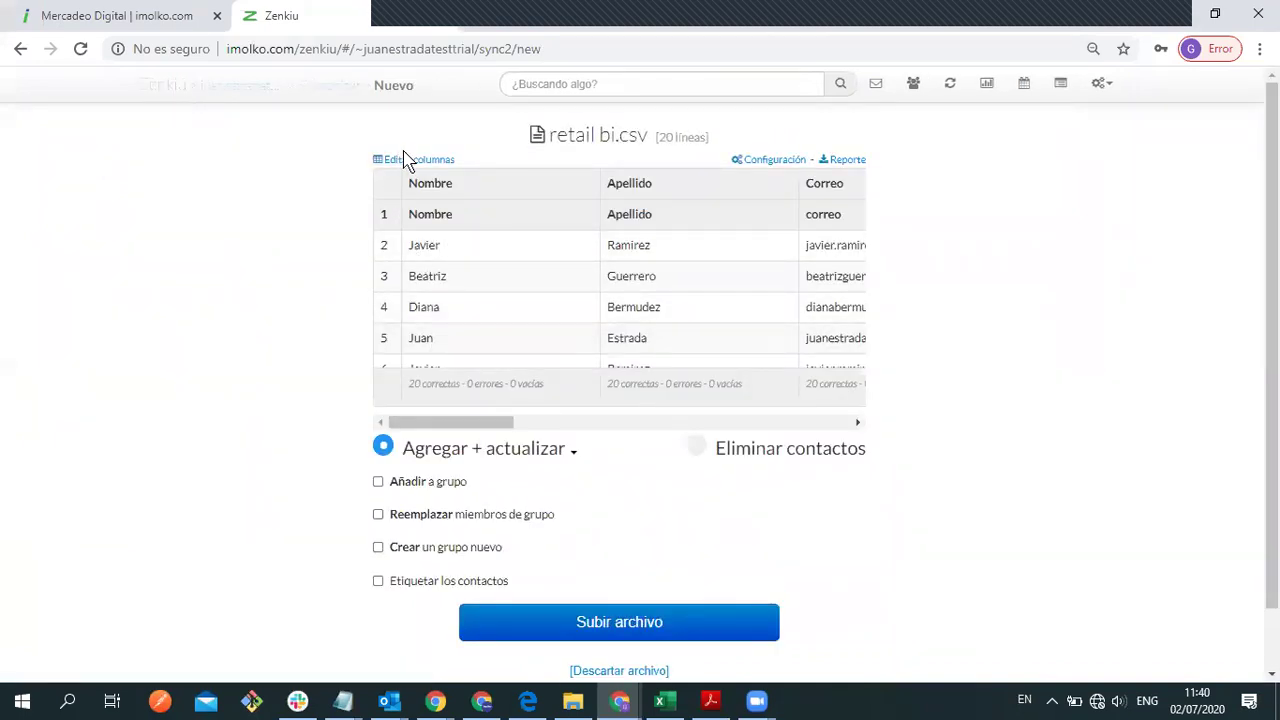
# Step: Edit the import columns and map the Customid column to Campo de identificación
pyautogui.click(410, 163)
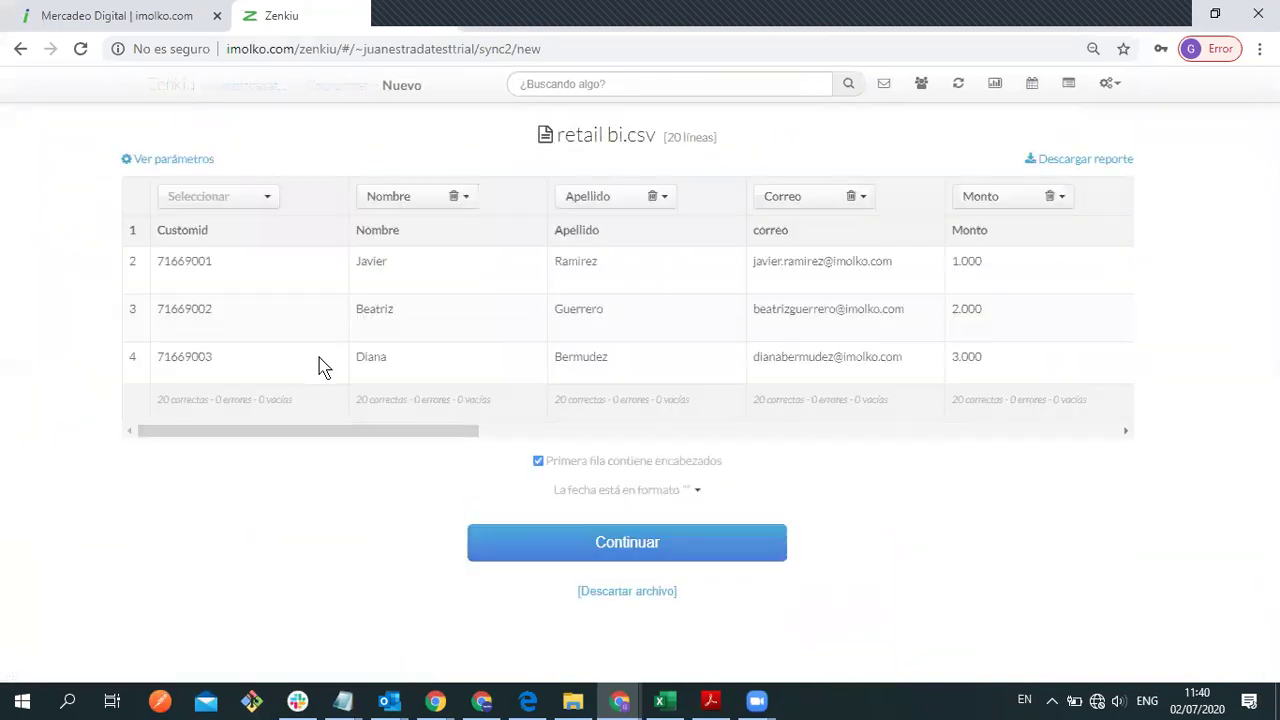
pyautogui.moveTo(360, 432); pyautogui.dragTo(309, 420)
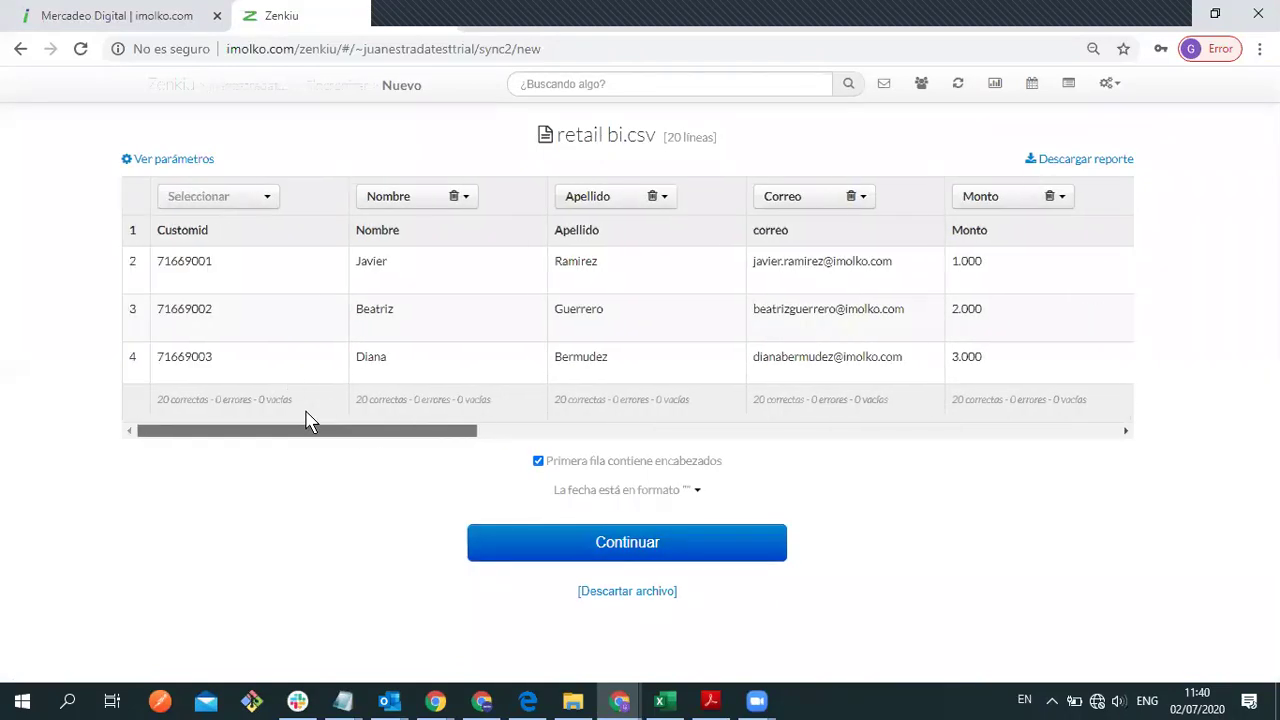
pyautogui.click(266, 200)
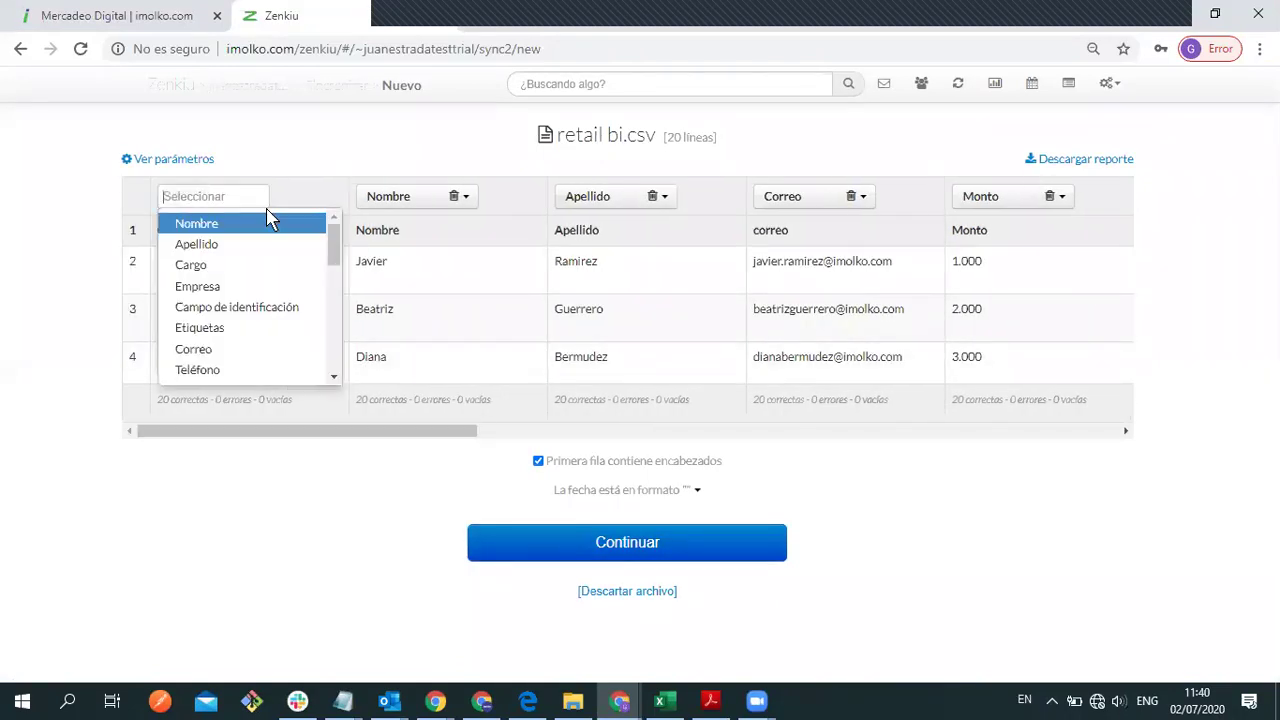
pyautogui.click(280, 312)
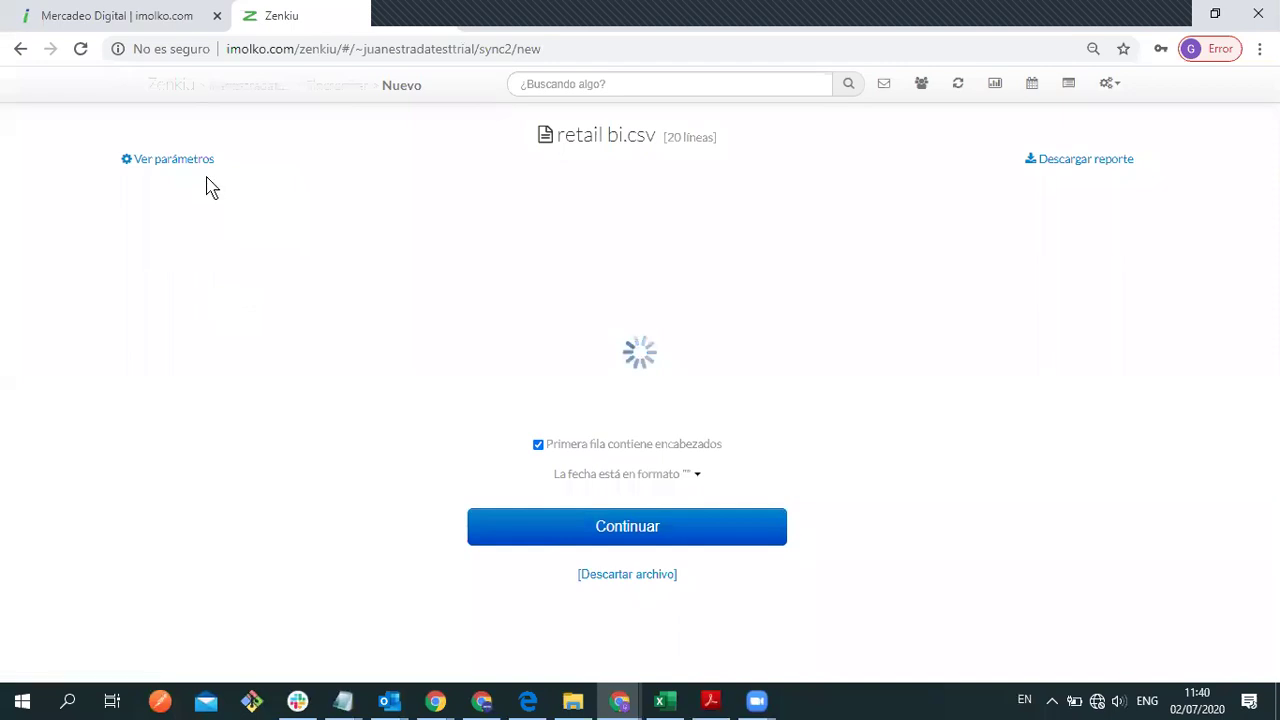
# Step: Check the remaining column mappings and upload retail bi.csv with the Agregar + actualizar operation
pyautogui.moveTo(391, 433); pyautogui.dragTo(603, 429)
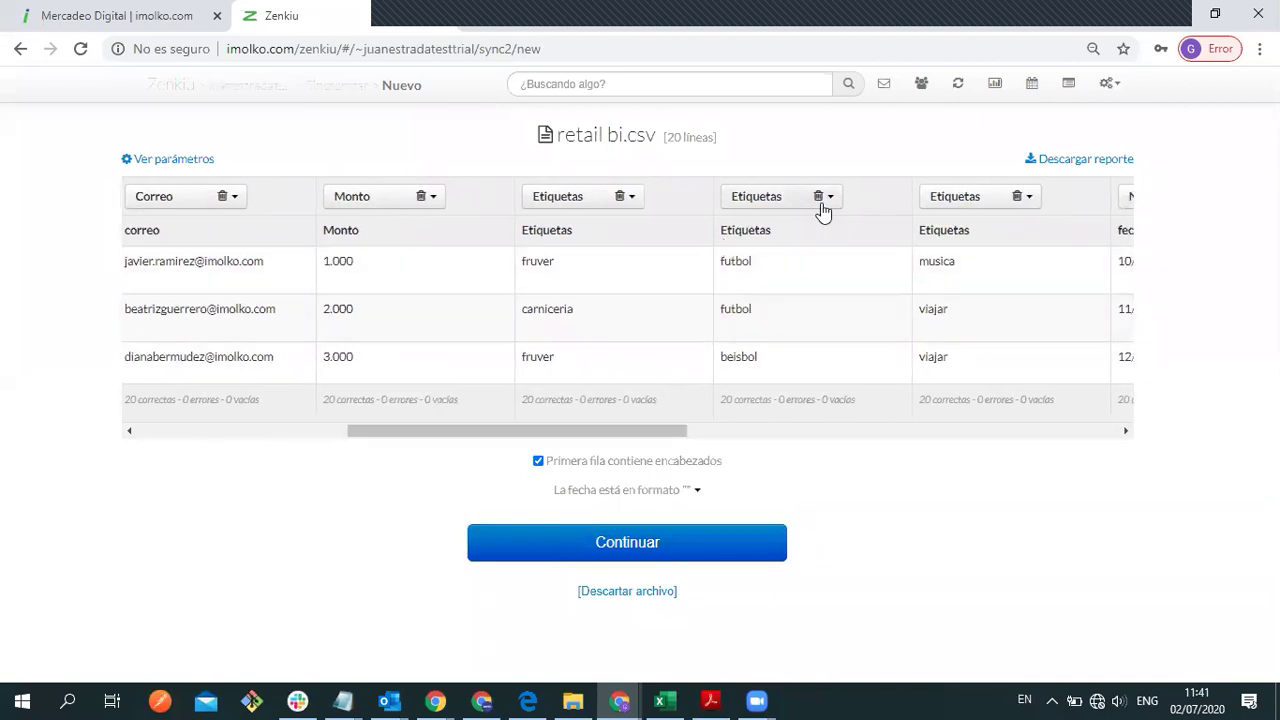
pyautogui.moveTo(477, 434); pyautogui.dragTo(714, 428)
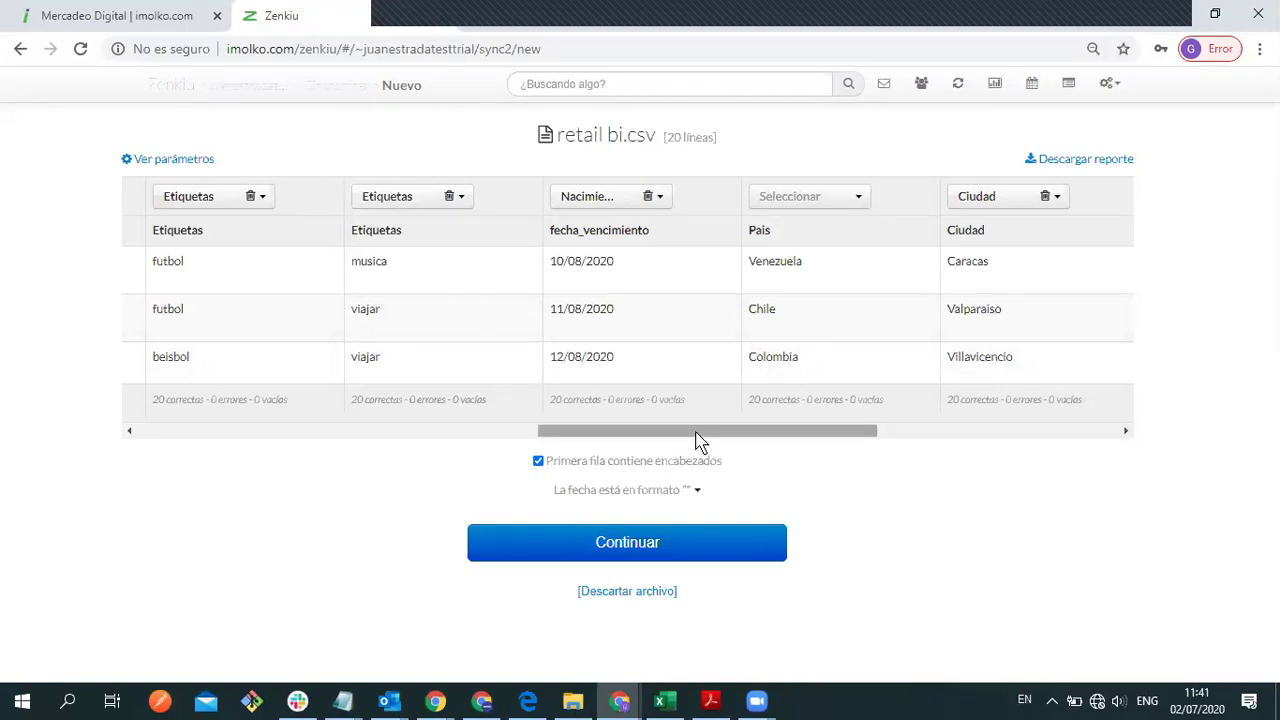
pyautogui.moveTo(700, 440); pyautogui.dragTo(608, 514)
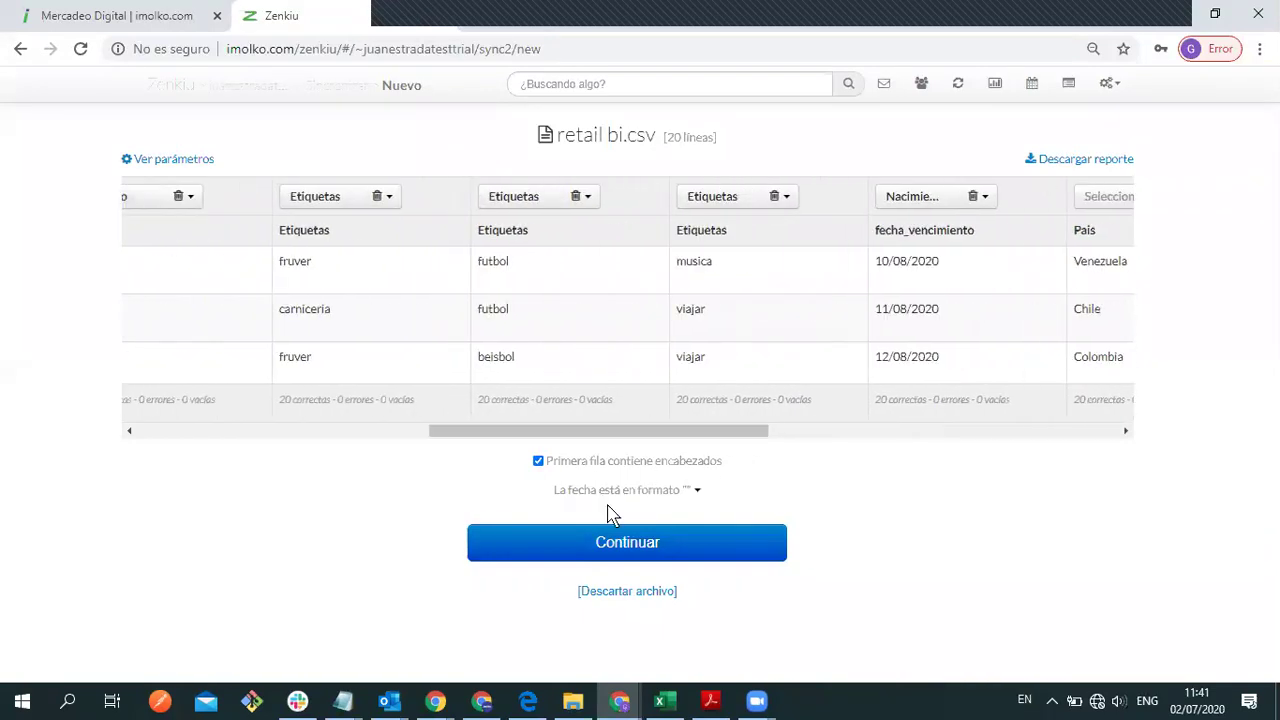
pyautogui.click(650, 556)
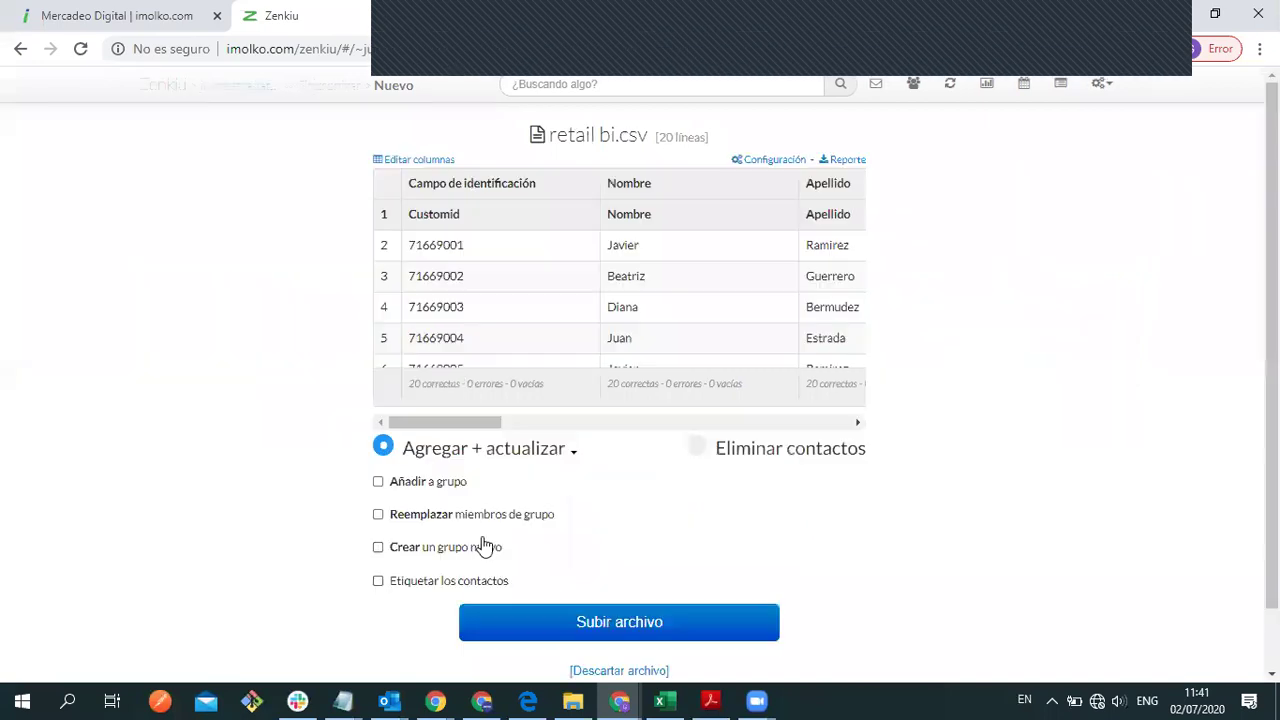
pyautogui.click(654, 620)
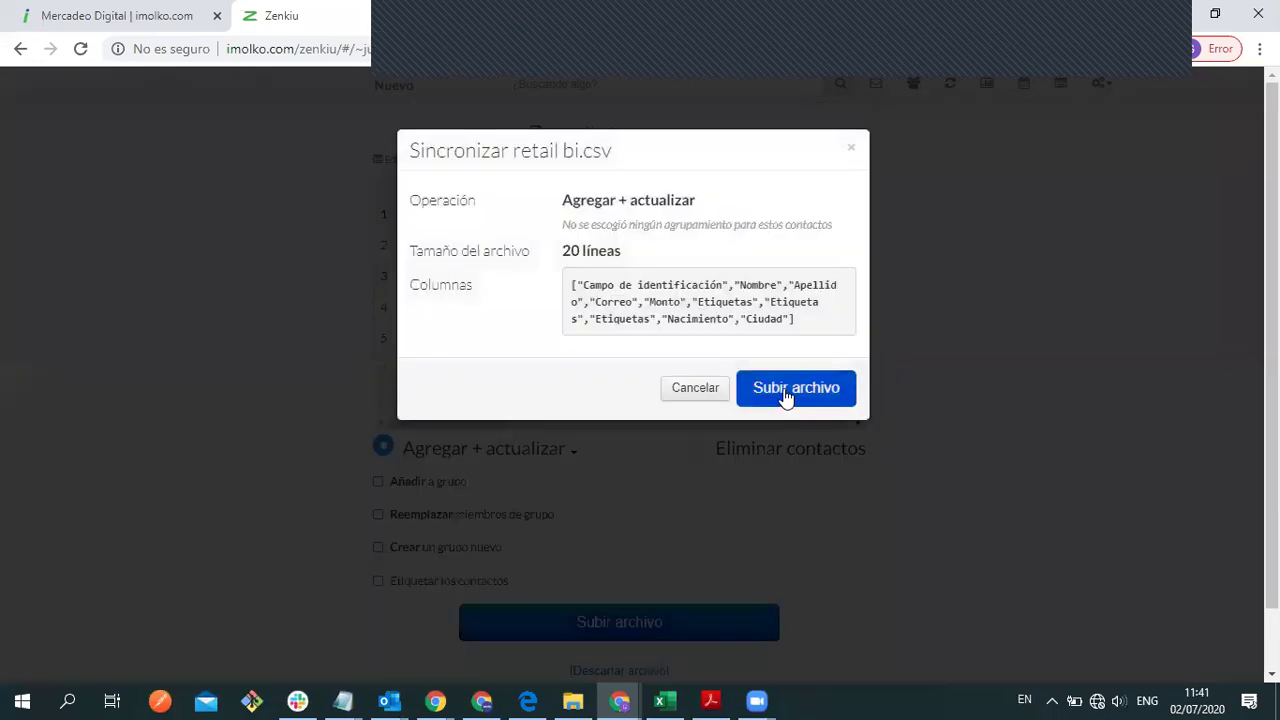
pyautogui.click(786, 396)
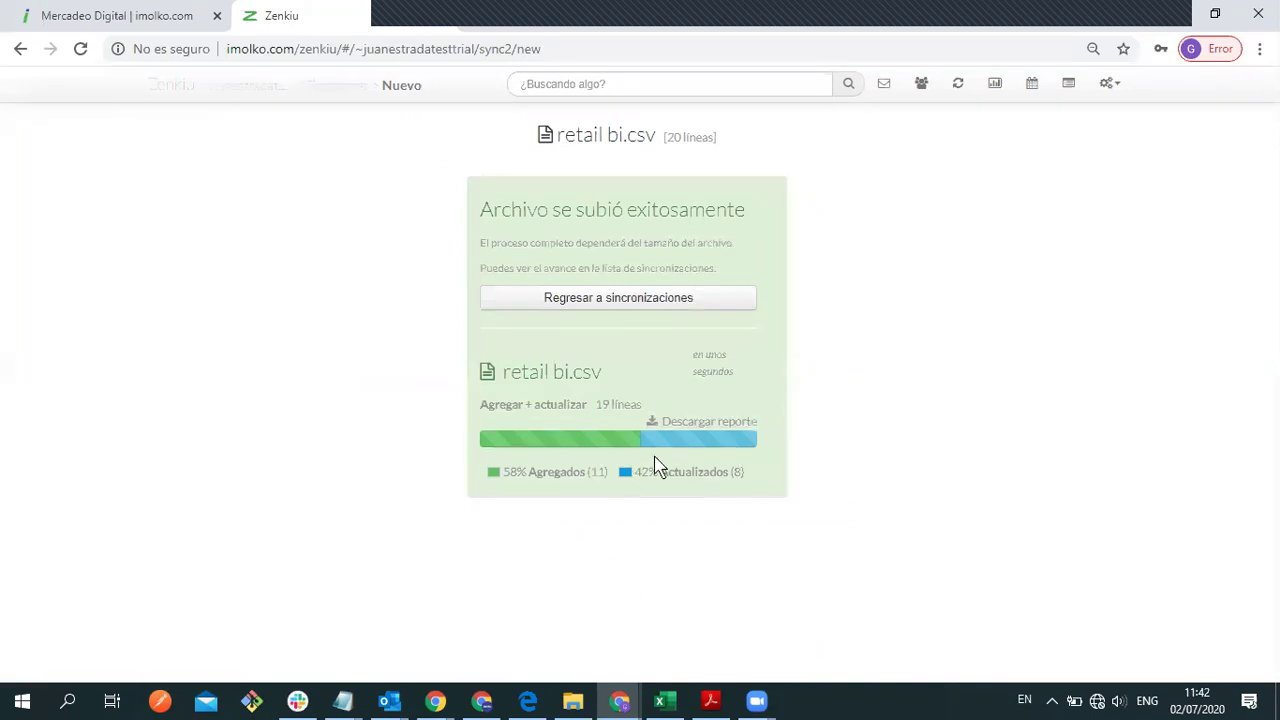
# Step: Open the contact list and look at the blank new-contact form without adding a contact
pyautogui.click(918, 82)
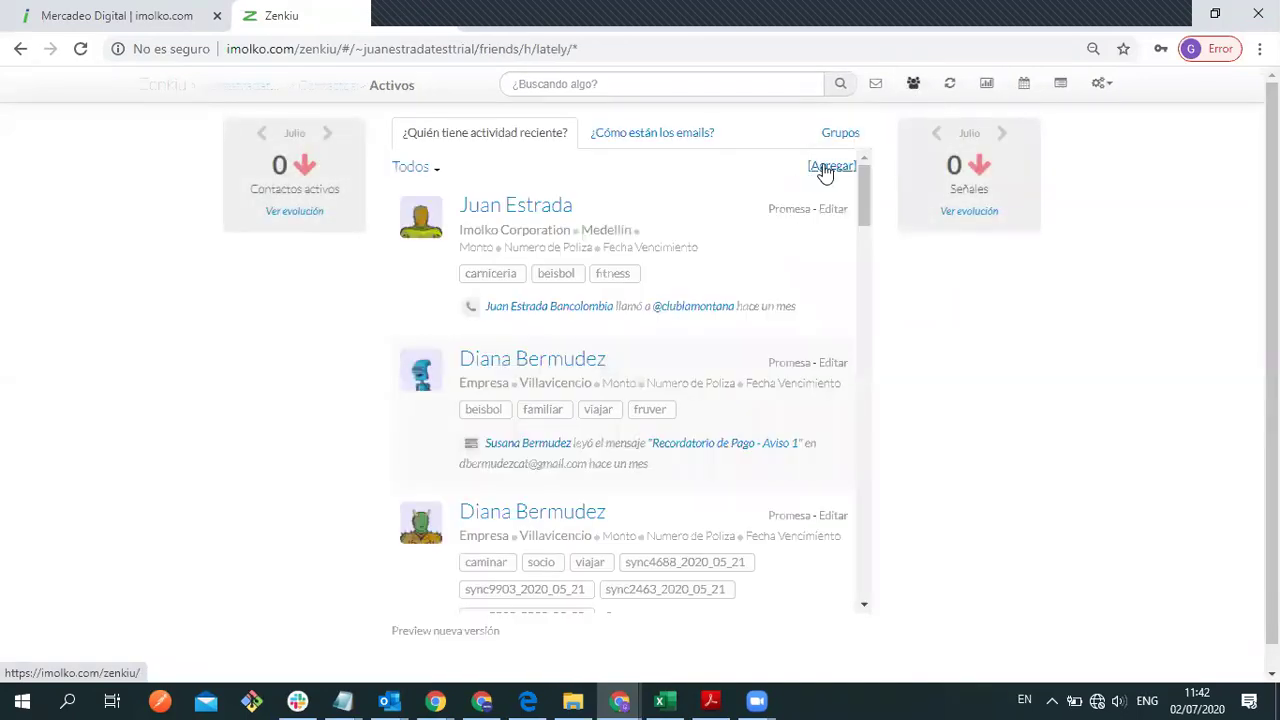
pyautogui.click(828, 170)
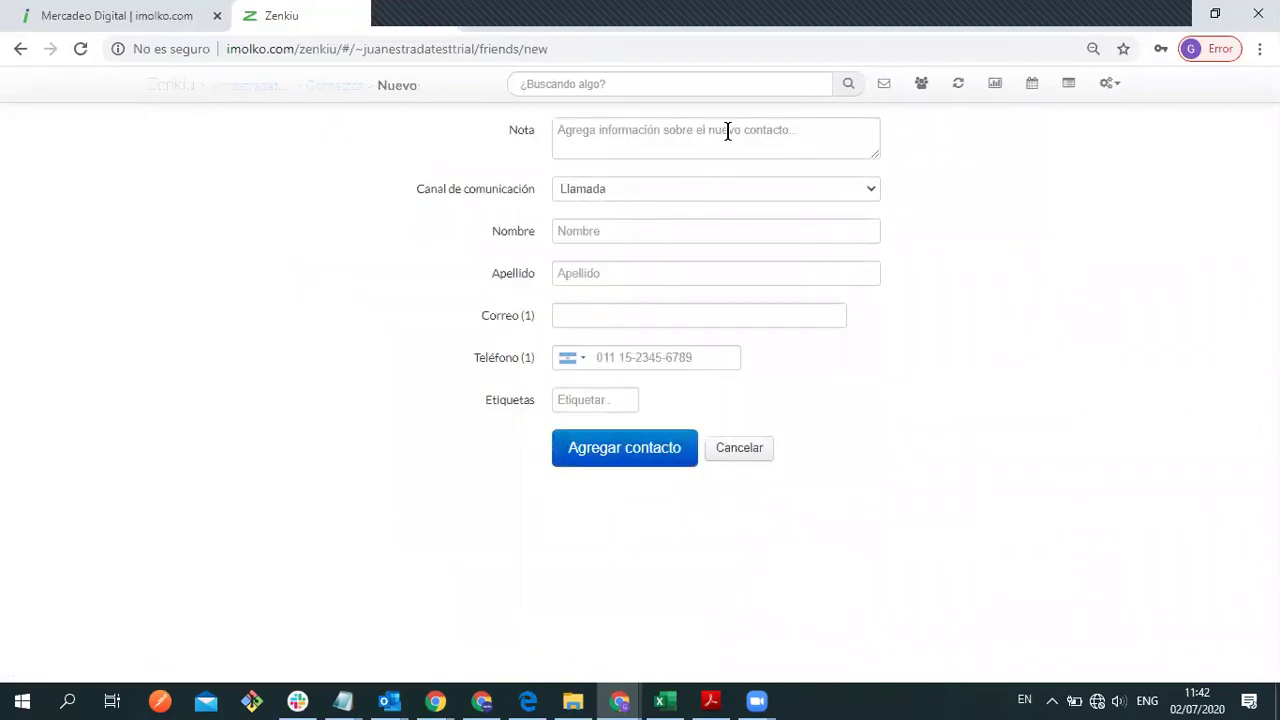
pyautogui.click(748, 449)
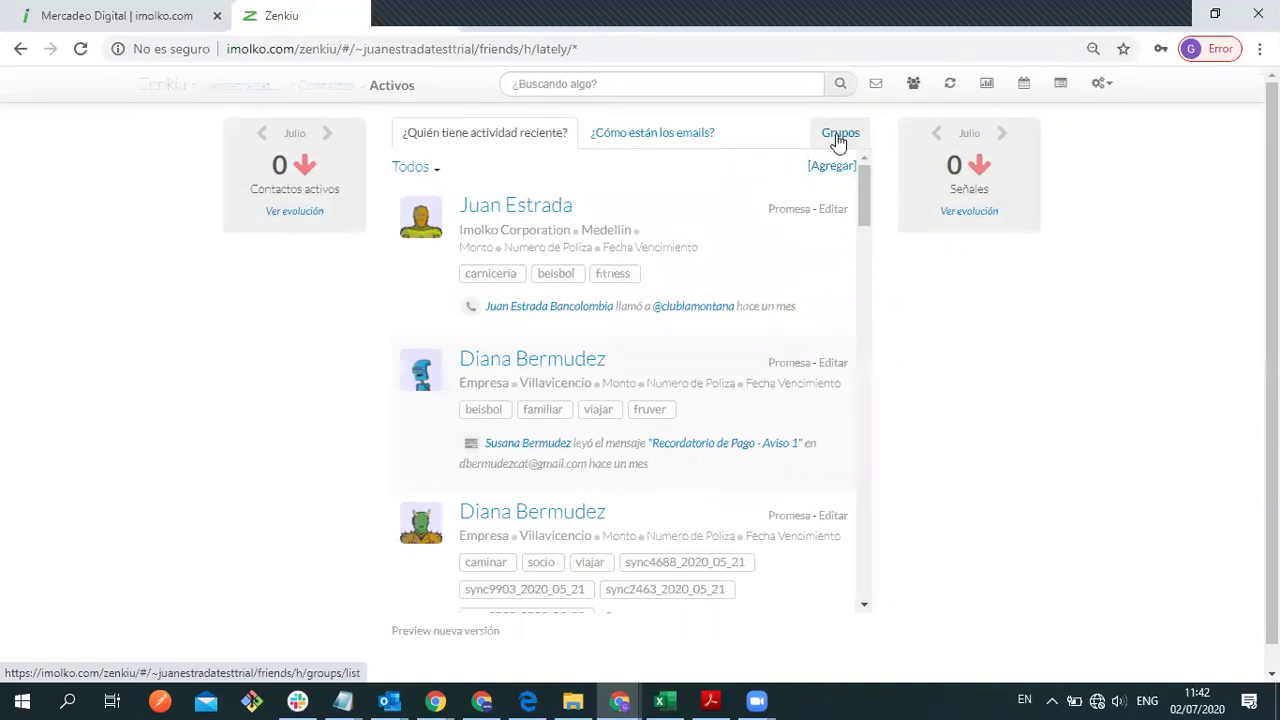
# Step: Start a new contact group titled Carniceria with the short name carniceria
pyautogui.click(838, 136)
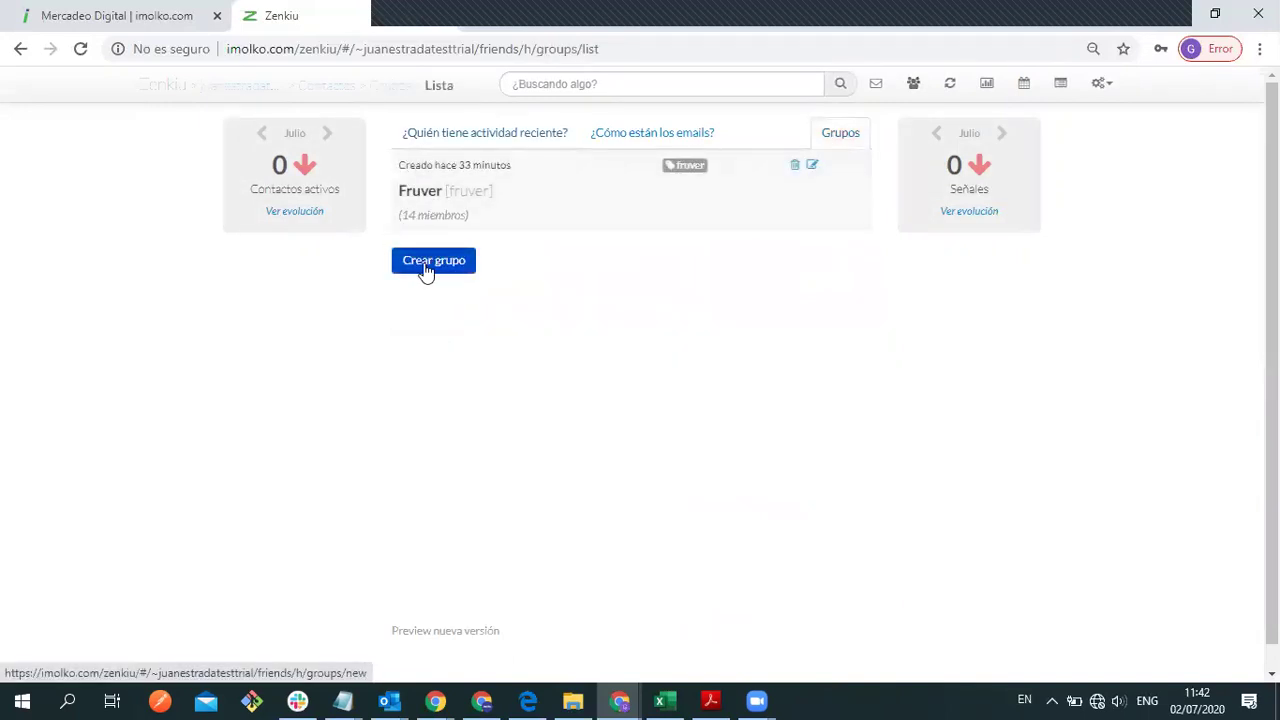
pyautogui.click(425, 268)
pyautogui.click(478, 182)
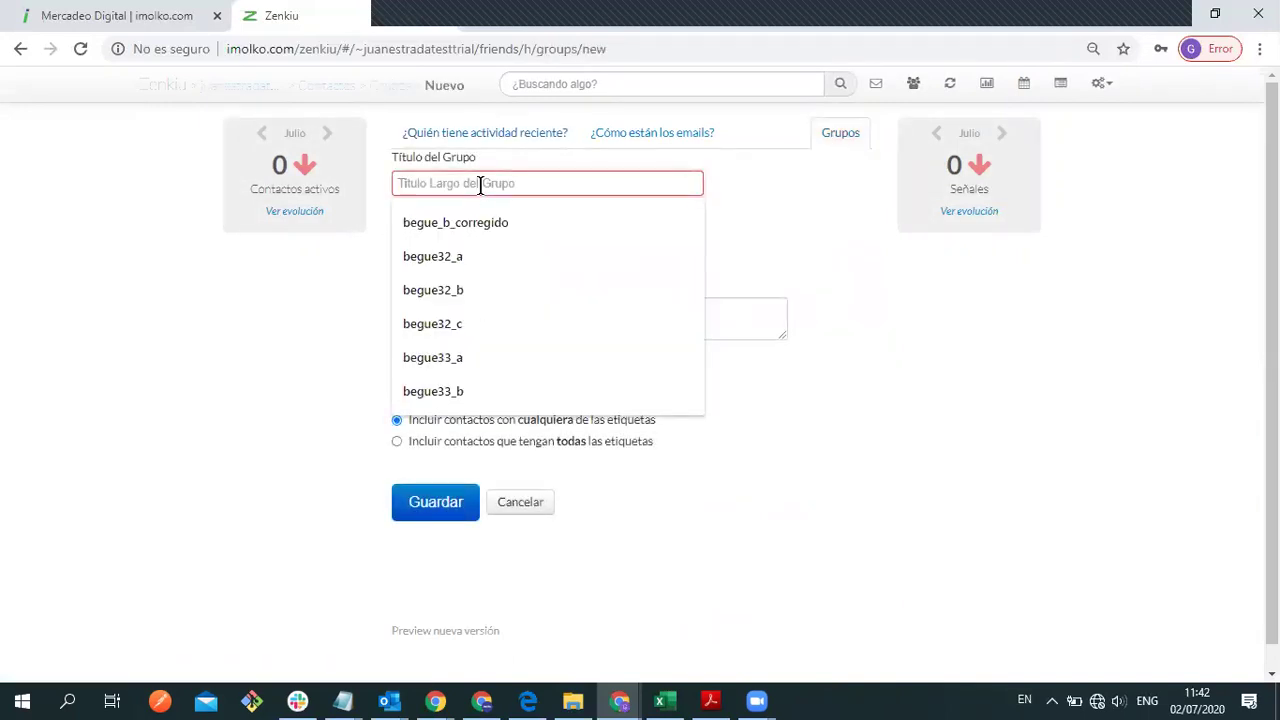
pyautogui.write('Carniceria')
pyautogui.press('Tab')
pyautogui.write('carl')
pyautogui.press('BackSpace')
pyautogui.press('BackSpace')
pyautogui.write('rni')
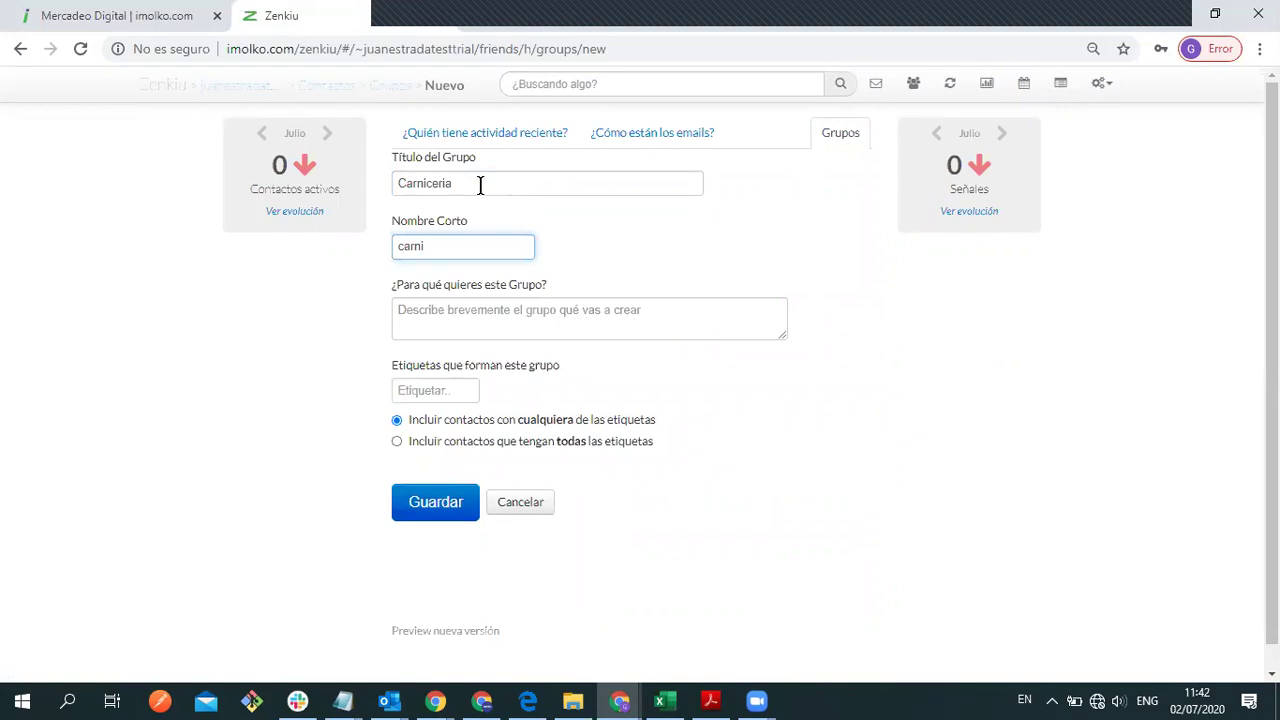
pyautogui.write('ceria')
# Step: Add the tag carniceria to the group and save it, leaving the description empty
pyautogui.press('Tab')
pyautogui.press('Tab')
pyautogui.write('ca')
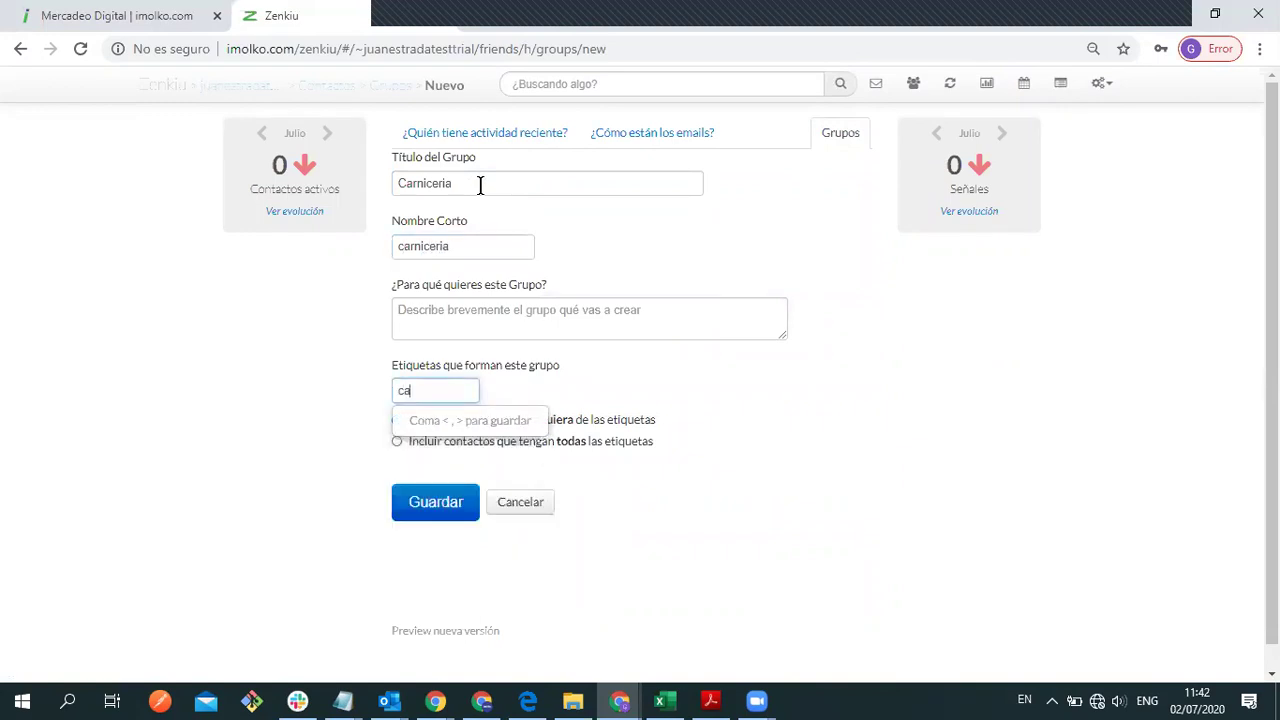
pyautogui.write('rniceria')
pyautogui.press(',')
pyautogui.click(354, 314)
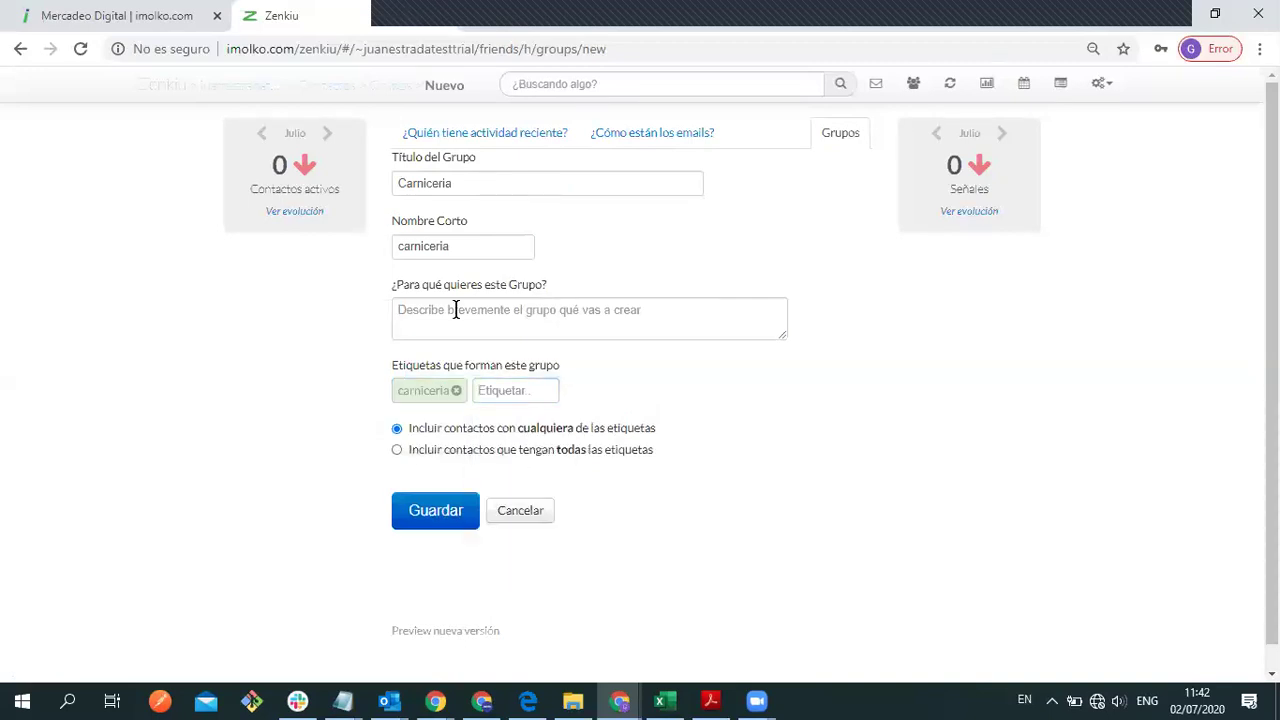
pyautogui.click(420, 520)
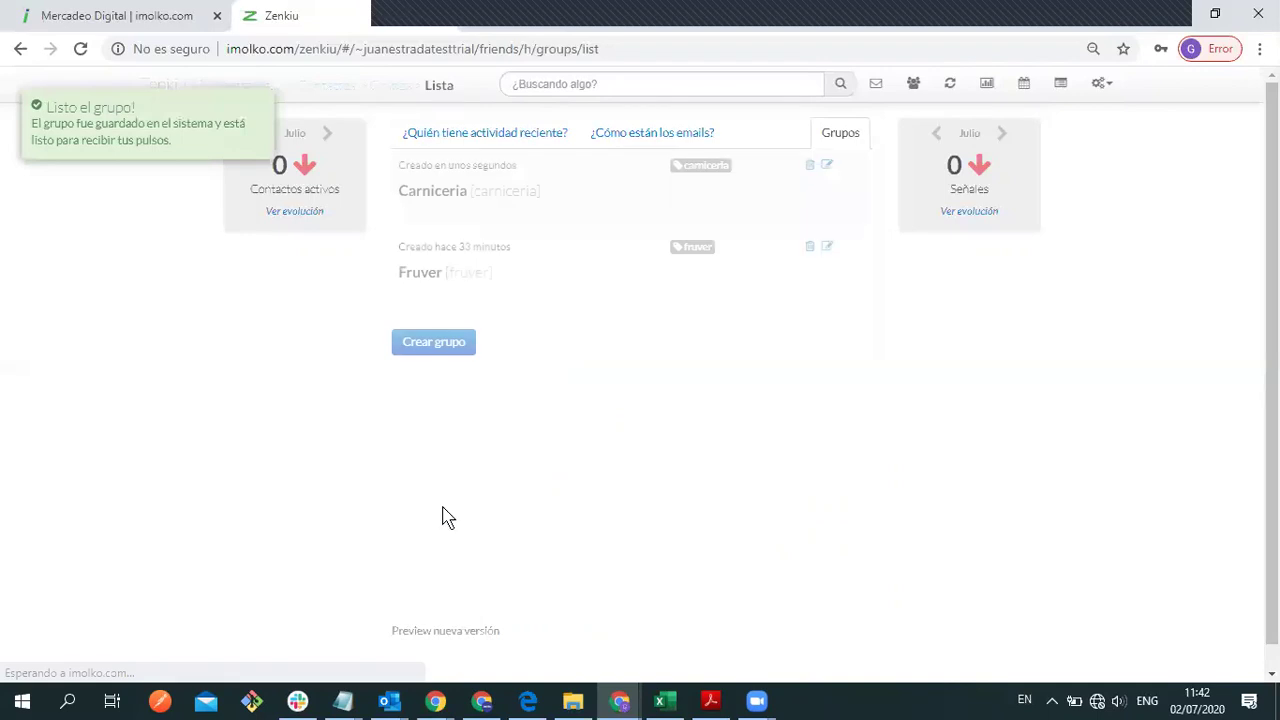
# Step: Compare the member counts of the Fruver and Carniceria groups and open the email drafts
pyautogui.moveTo(478, 308); pyautogui.dragTo(400, 296)
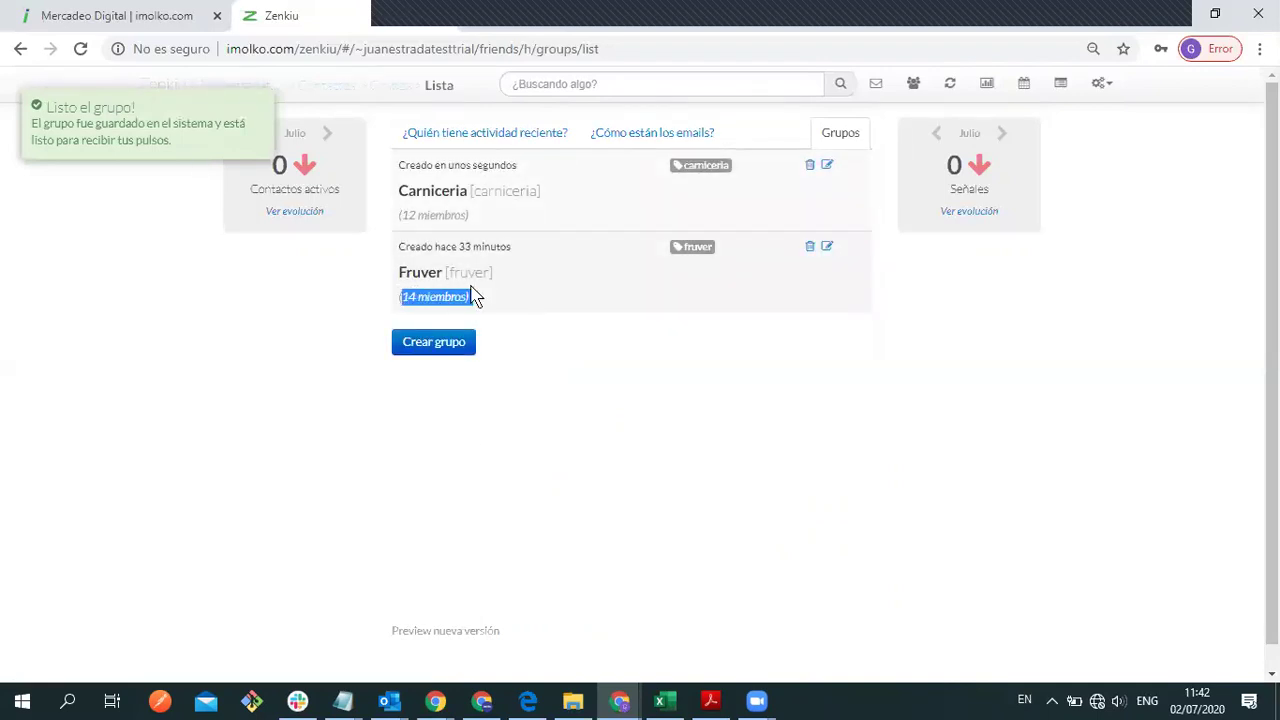
pyautogui.moveTo(486, 214); pyautogui.dragTo(400, 215)
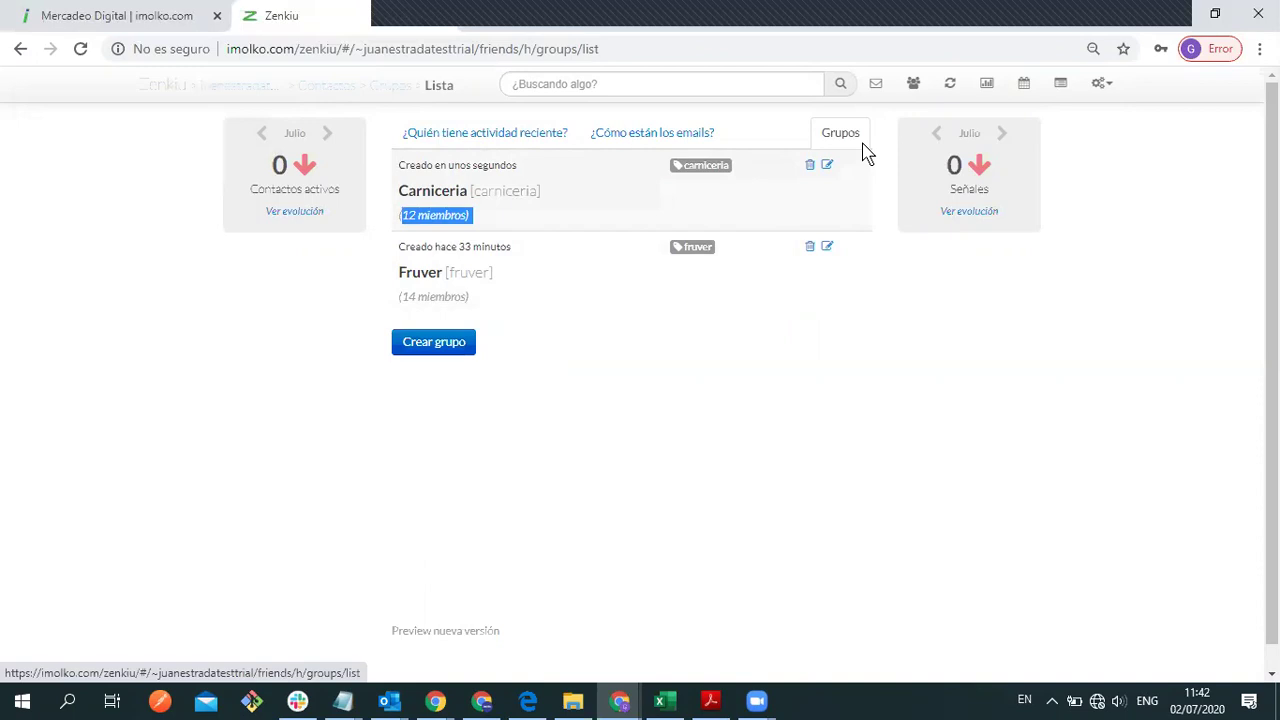
pyautogui.click(875, 90)
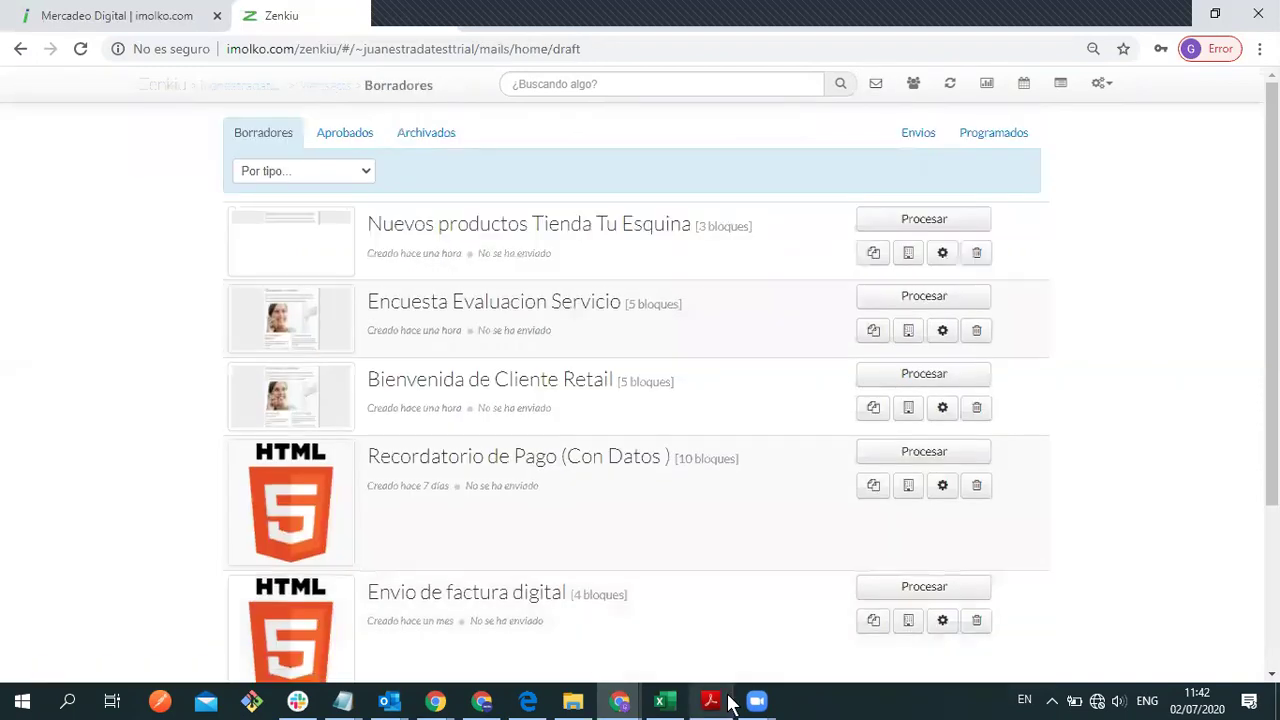
# Step: Switch to the WEBINAR PDF in Adobe Acrobat Reader and select the line "Invitación al club – respeto por privacidad"
pyautogui.click(716, 698)
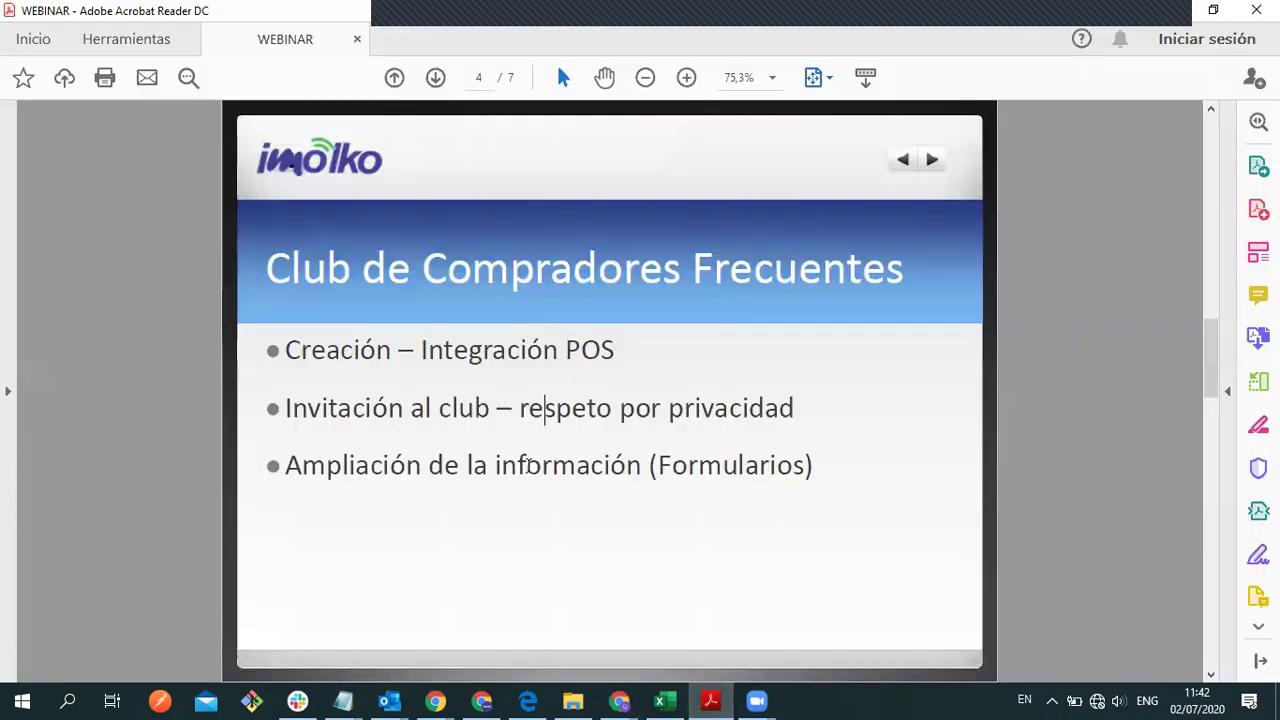
pyautogui.click(285, 408)
pyautogui.moveTo(354, 412); pyautogui.dragTo(776, 424)
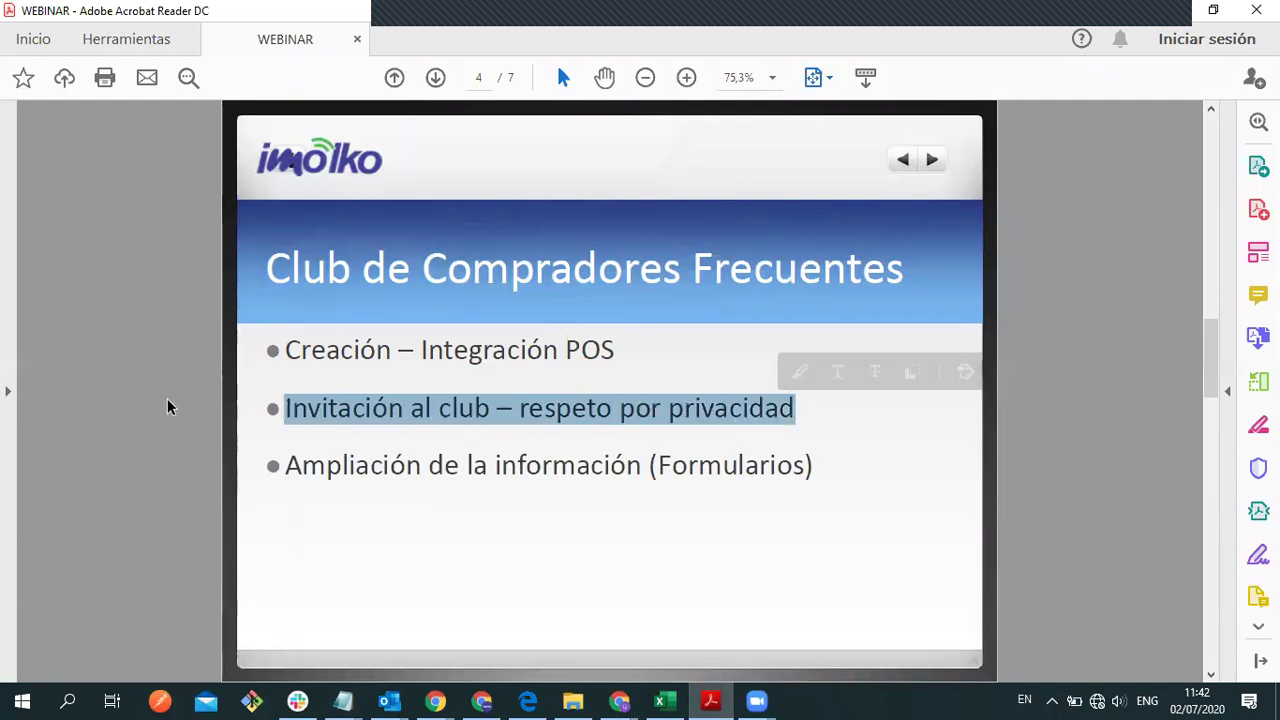
# Step: Switch back to Zenkiu in Chrome, process the draft Bienvenida de Cliente Retail and review its subject line
pyautogui.hotkey('alt', 'Tab')
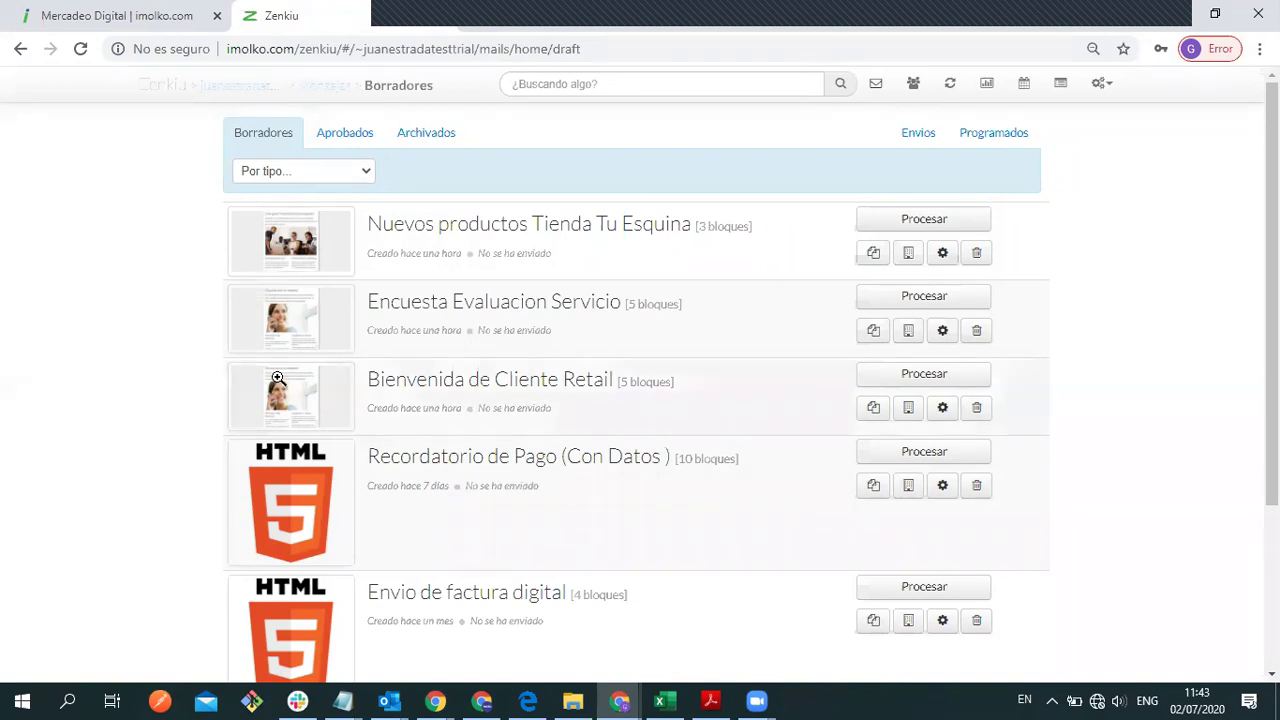
pyautogui.click(912, 385)
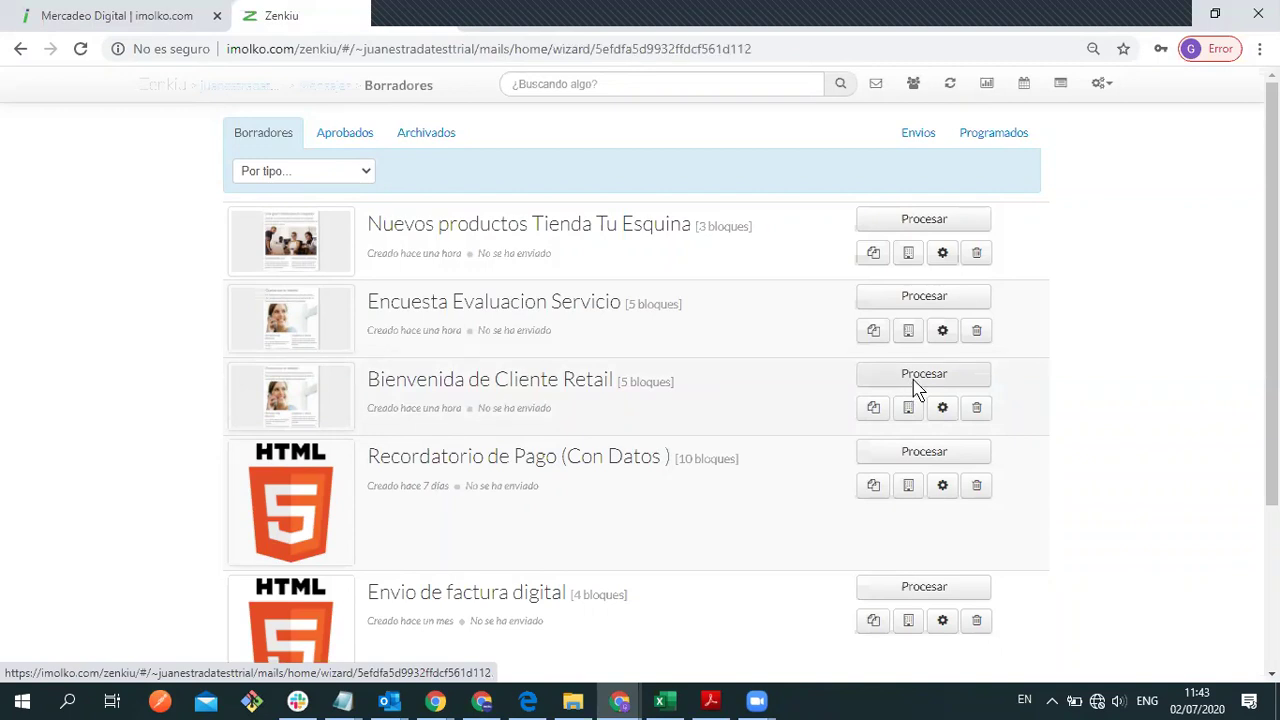
pyautogui.click(304, 605)
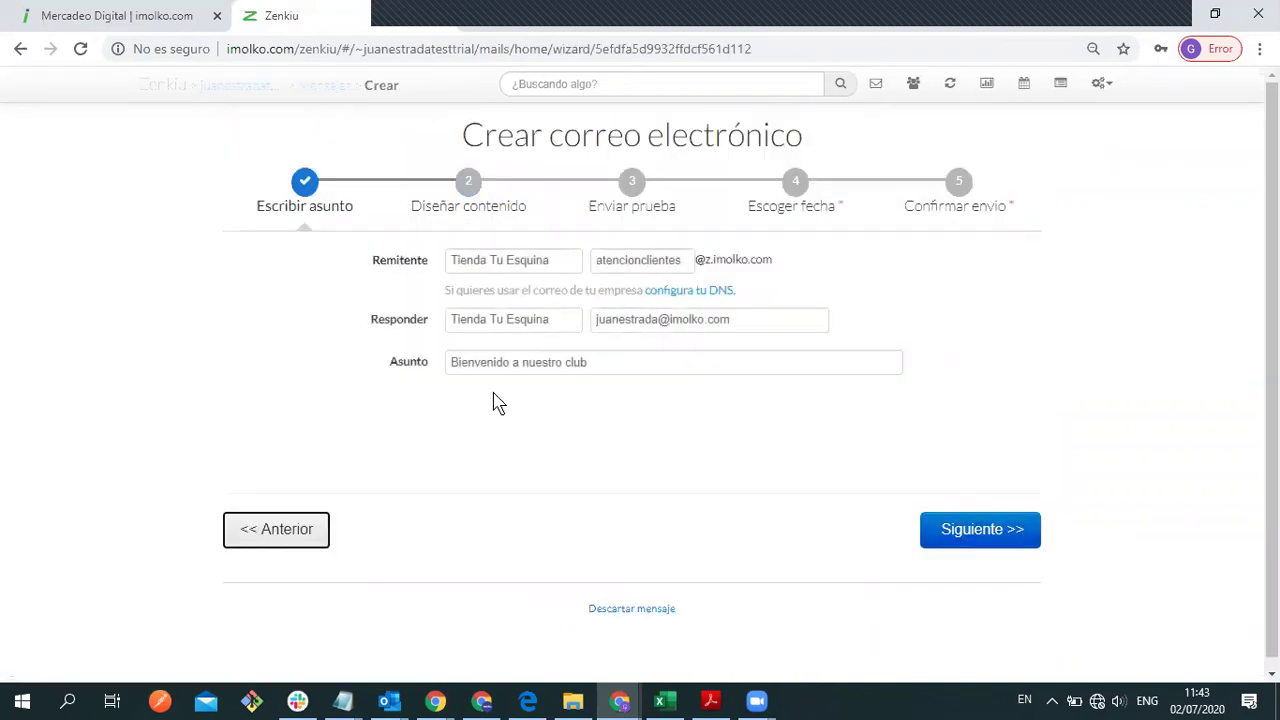
pyautogui.moveTo(640, 366); pyautogui.dragTo(426, 358)
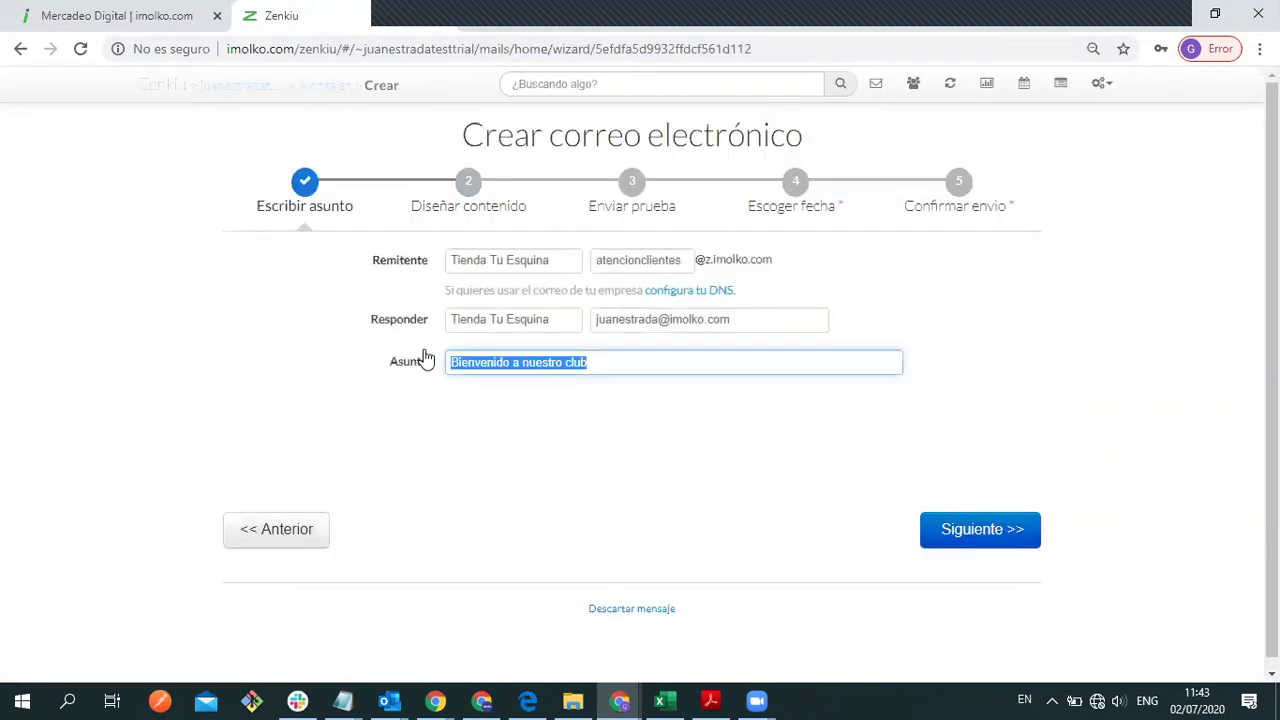
pyautogui.click(612, 363)
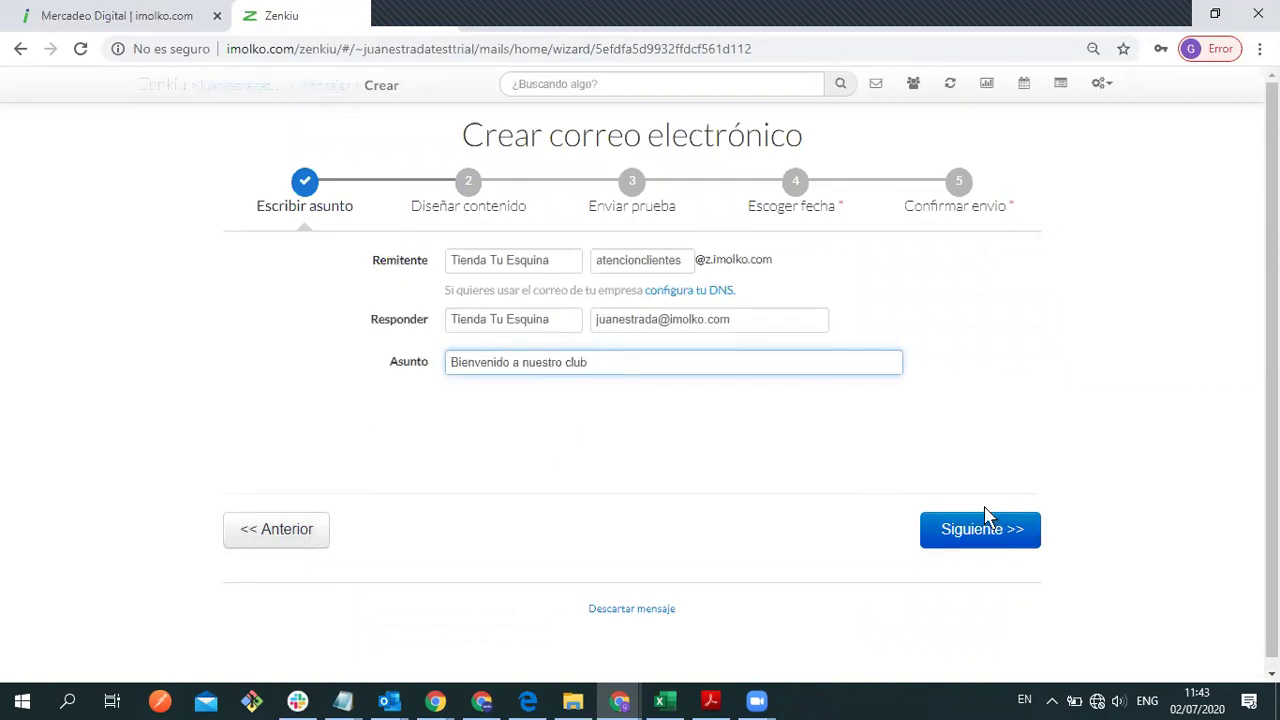
# Step: Open the welcome email in the content designer and inspect the settings of its image header block
pyautogui.click(970, 537)
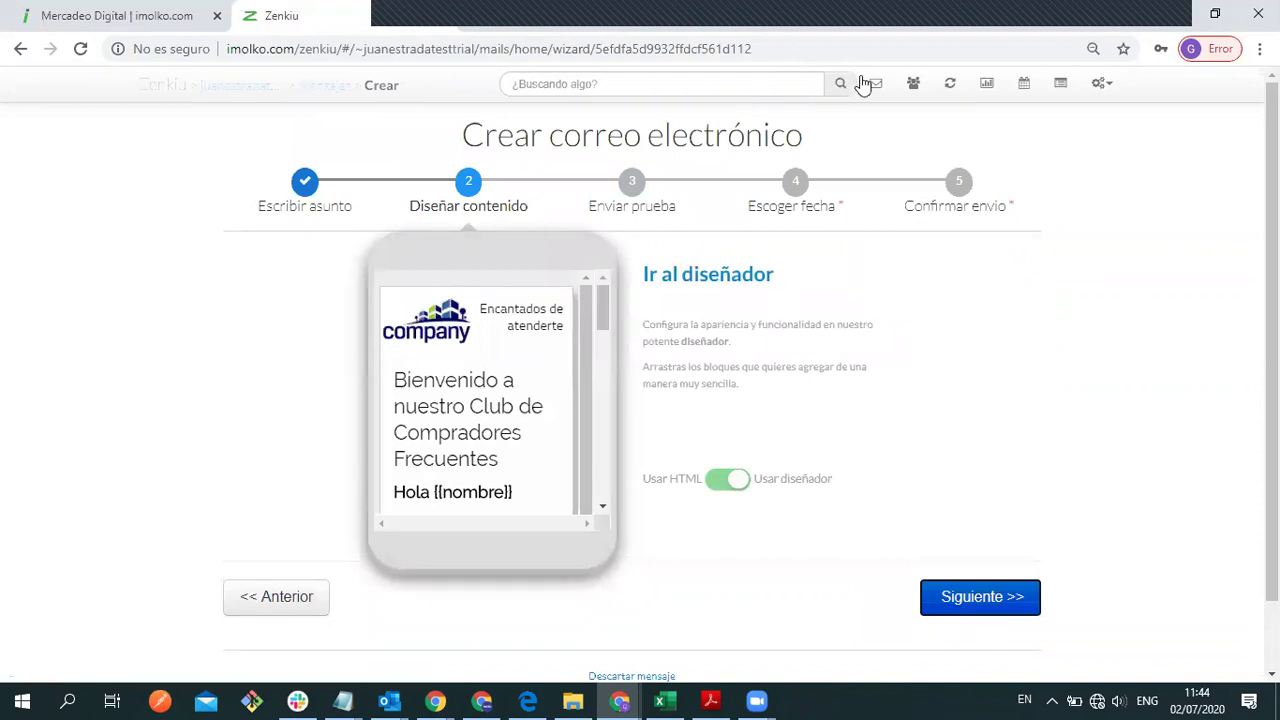
pyautogui.click(725, 279)
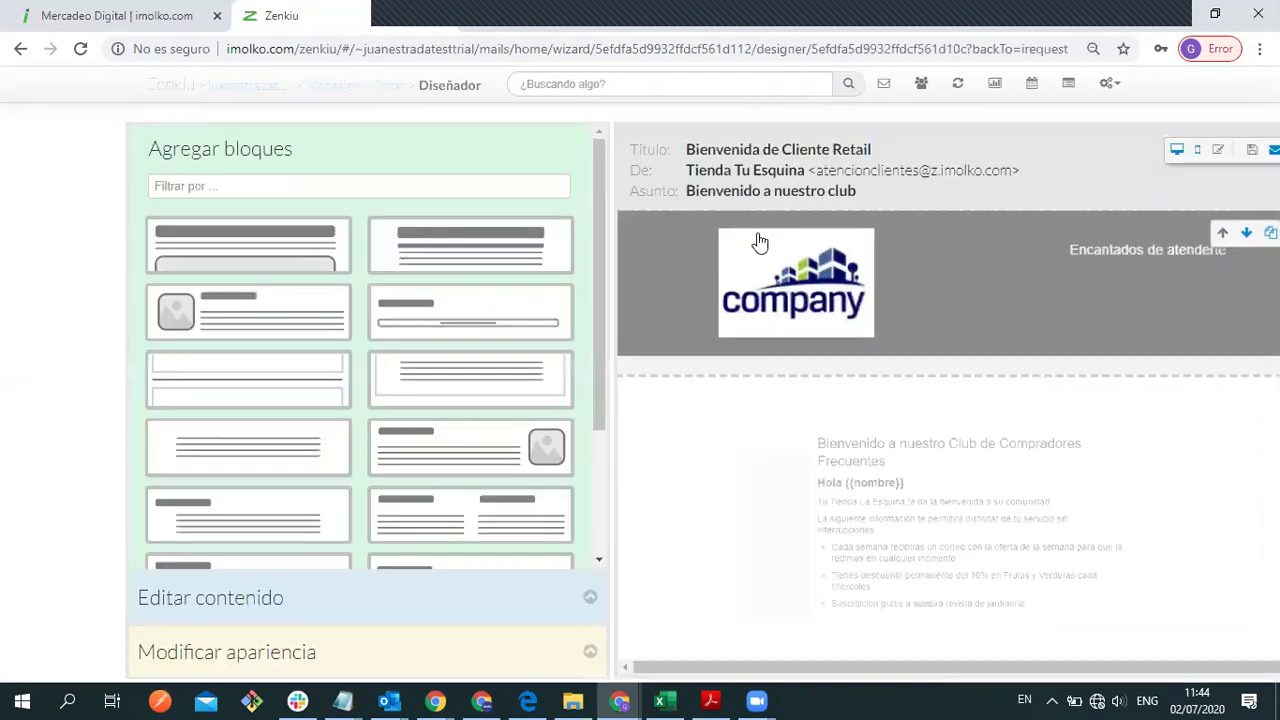
pyautogui.click(1037, 301)
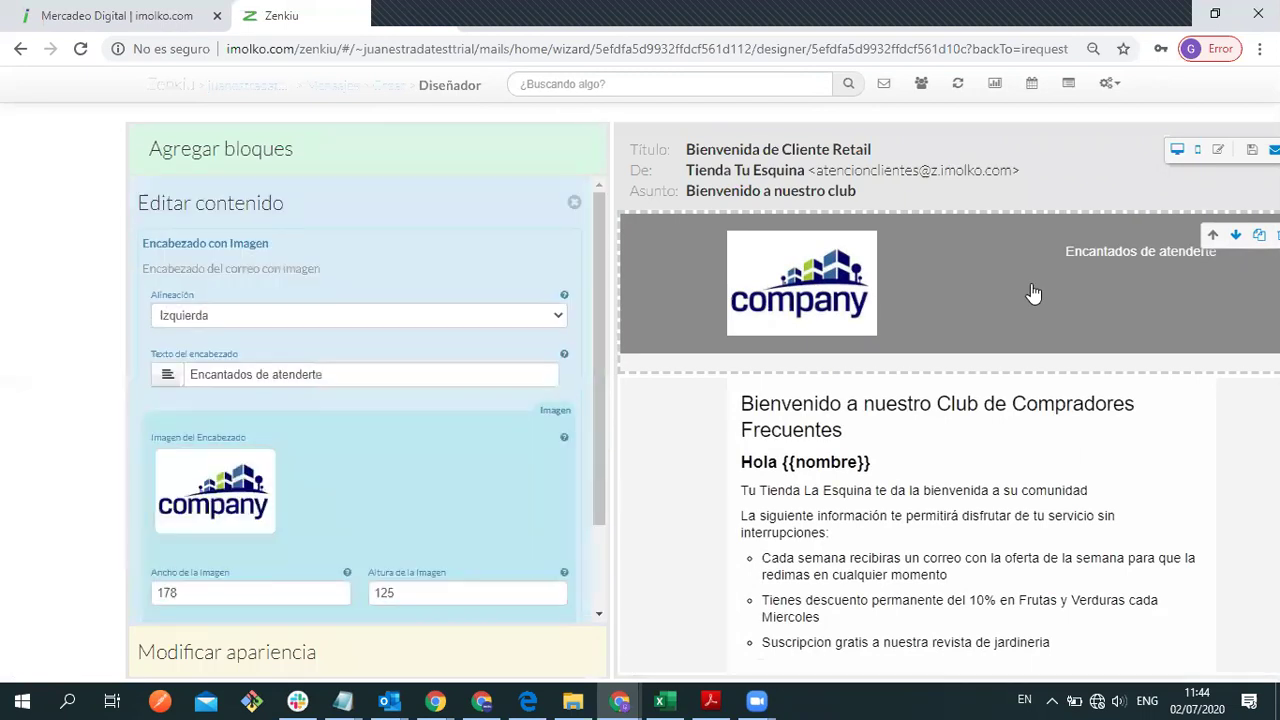
pyautogui.hotkey('ctrl', '+')
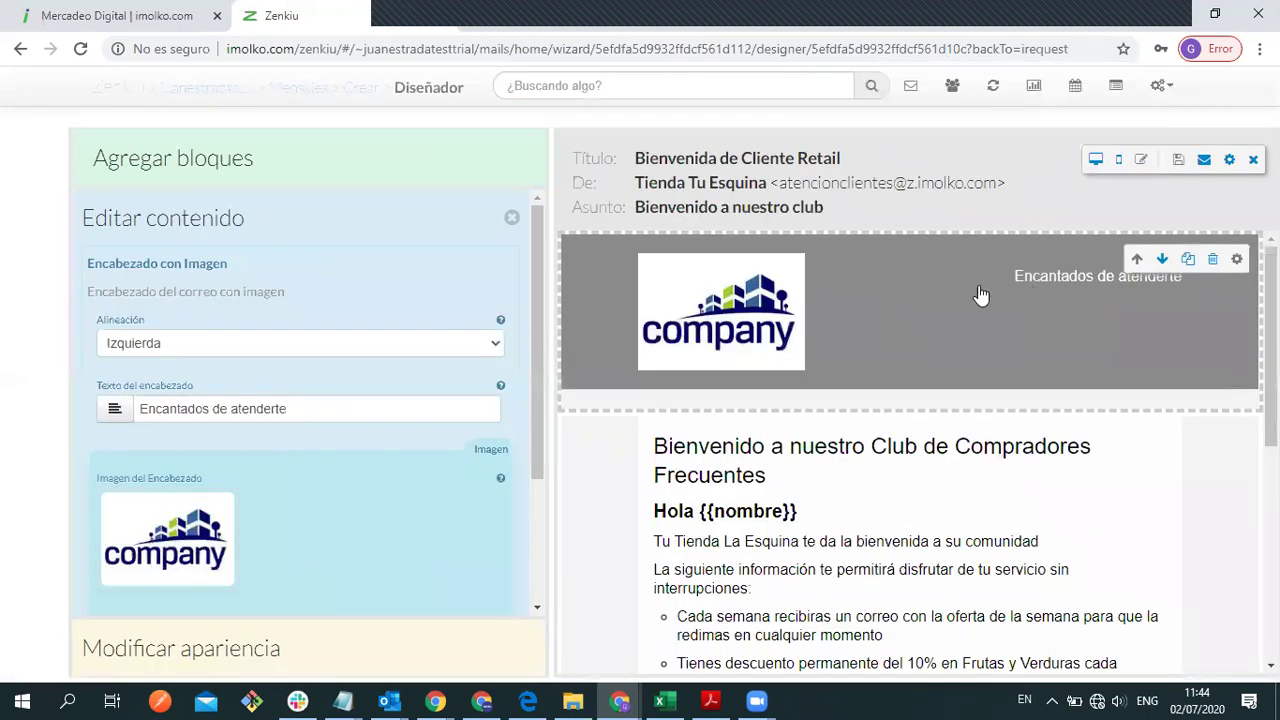
pyautogui.click(284, 409)
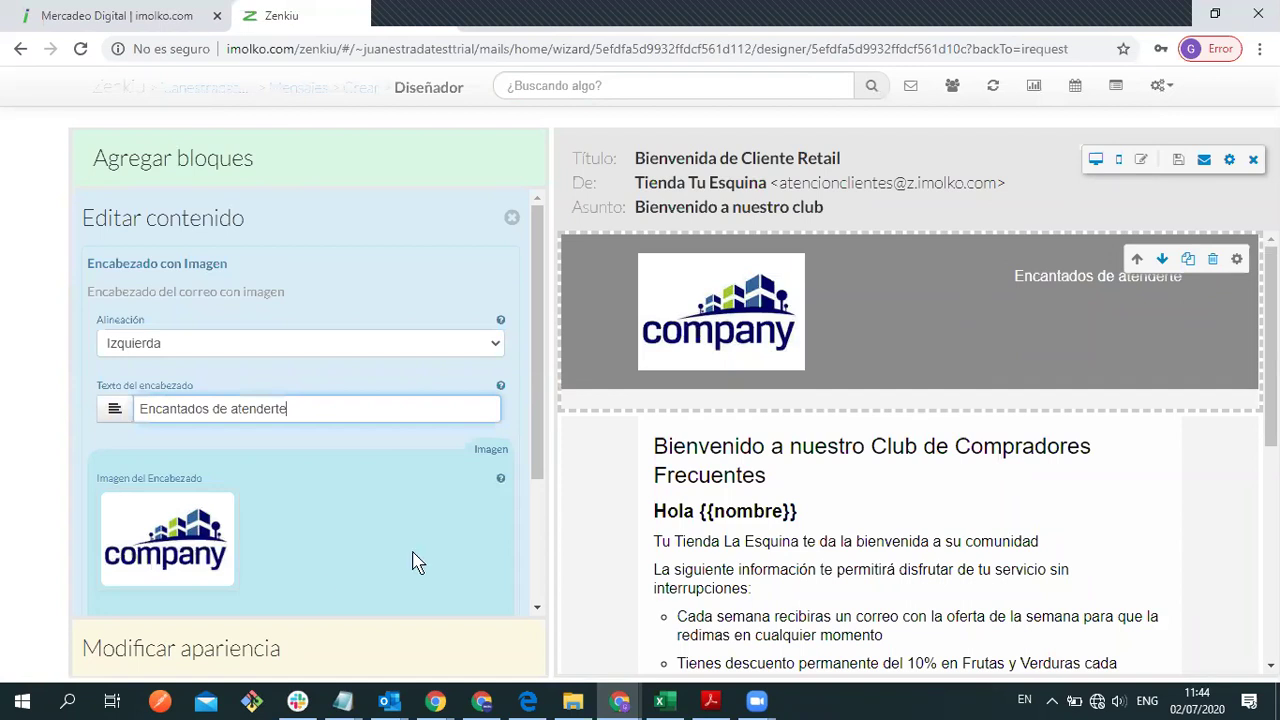
pyautogui.scroll(-2, 414, 560)
# Step: In the welcome paragraph block, replace "la semana" in the first bullet with "vigente"
pyautogui.click(752, 538)
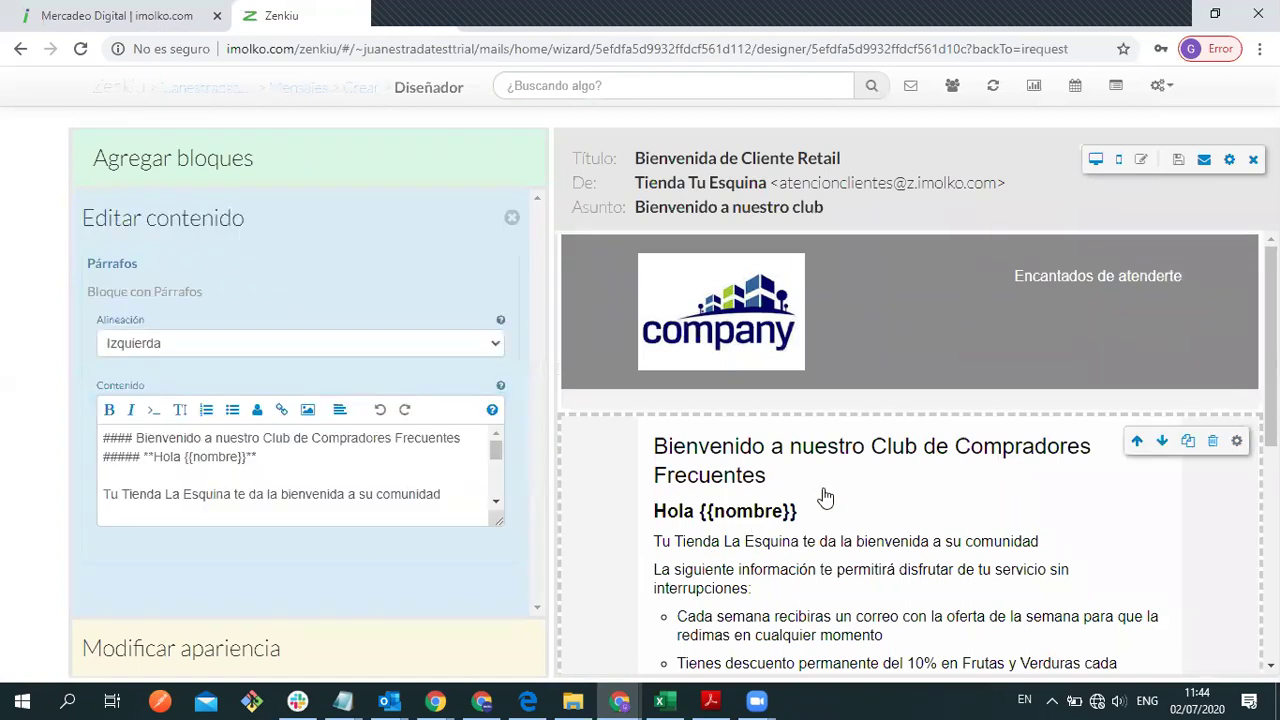
pyautogui.scroll(-4, 824, 492)
pyautogui.scroll(1, 824, 492)
pyautogui.scroll(1, 824, 492)
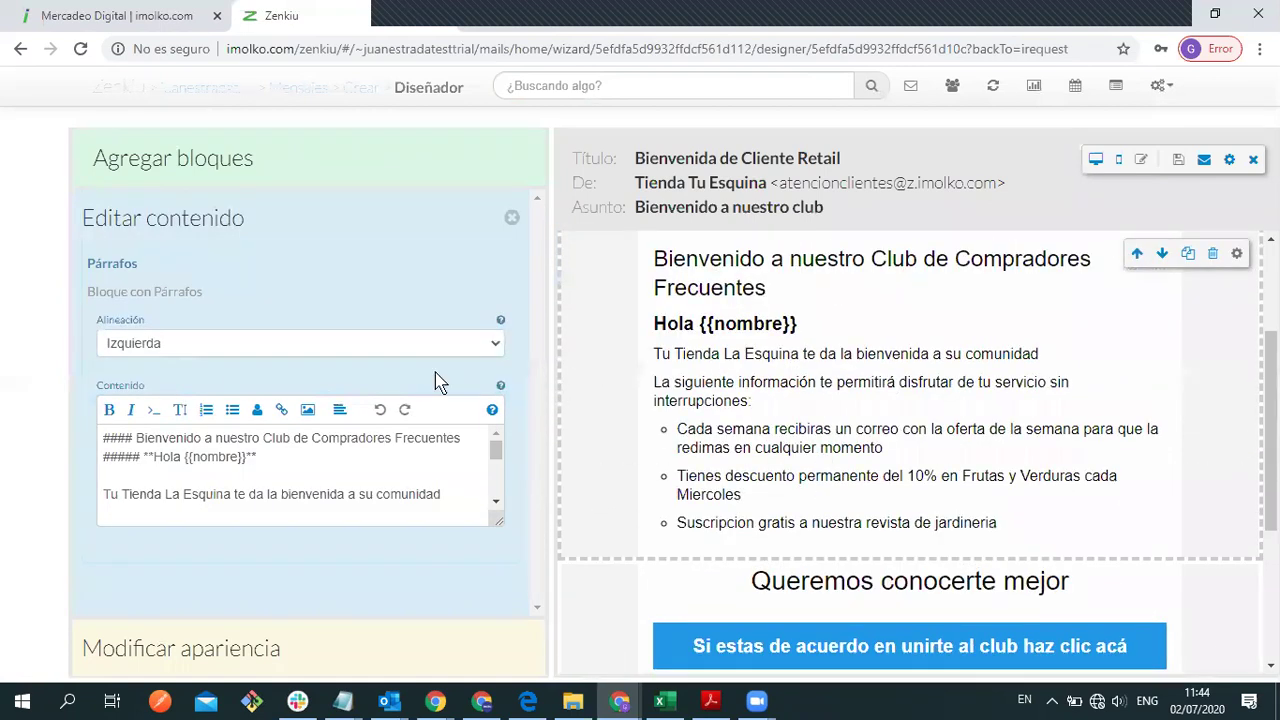
pyautogui.moveTo(500, 535); pyautogui.dragTo(500, 625)
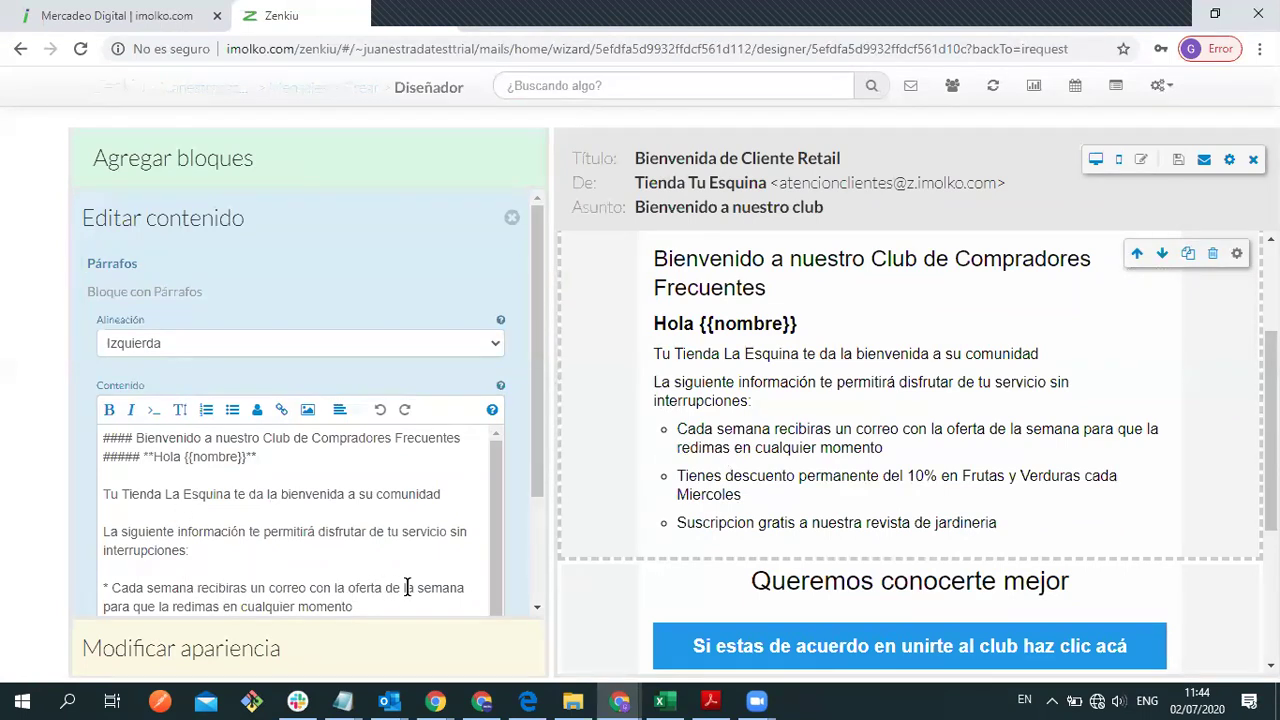
pyautogui.moveTo(404, 588); pyautogui.dragTo(464, 588)
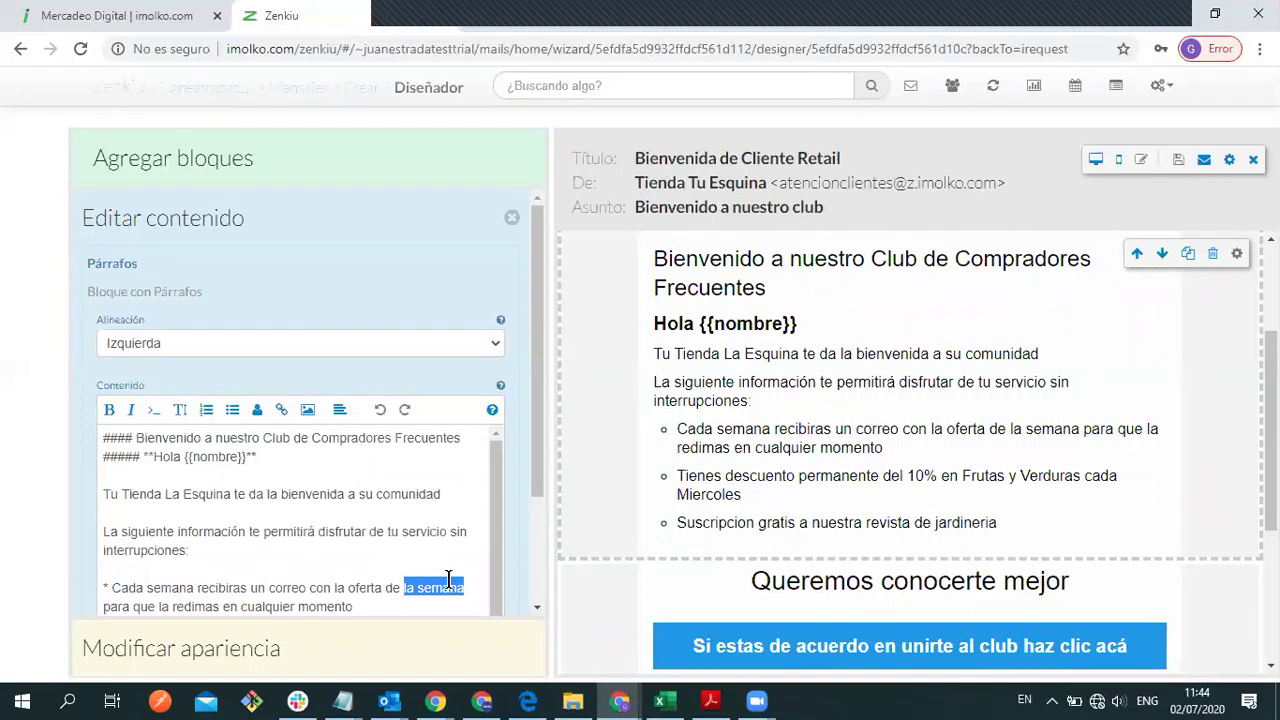
pyautogui.write('vigente')
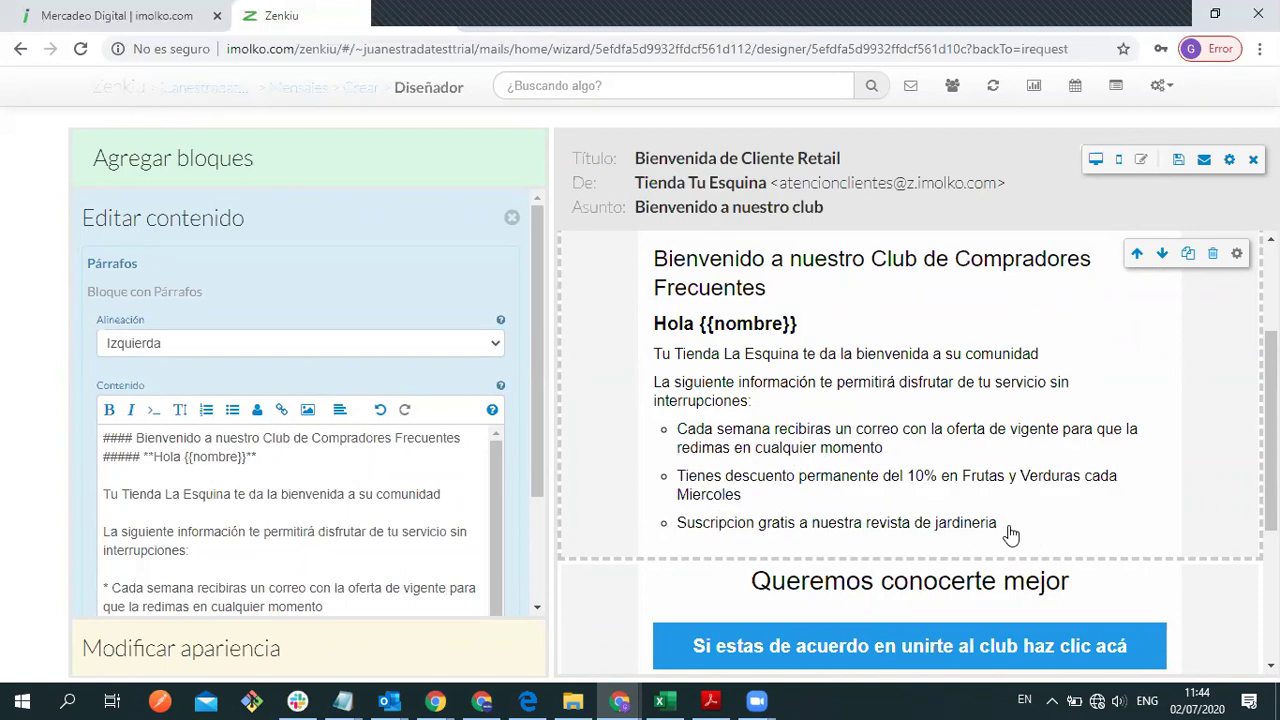
# Step: Examine the button text and link addresses of the two call-to-action blocks for joining or declining the club
pyautogui.moveTo(537, 465); pyautogui.dragTo(1046, 534)
pyautogui.scroll(-1, 1046, 503)
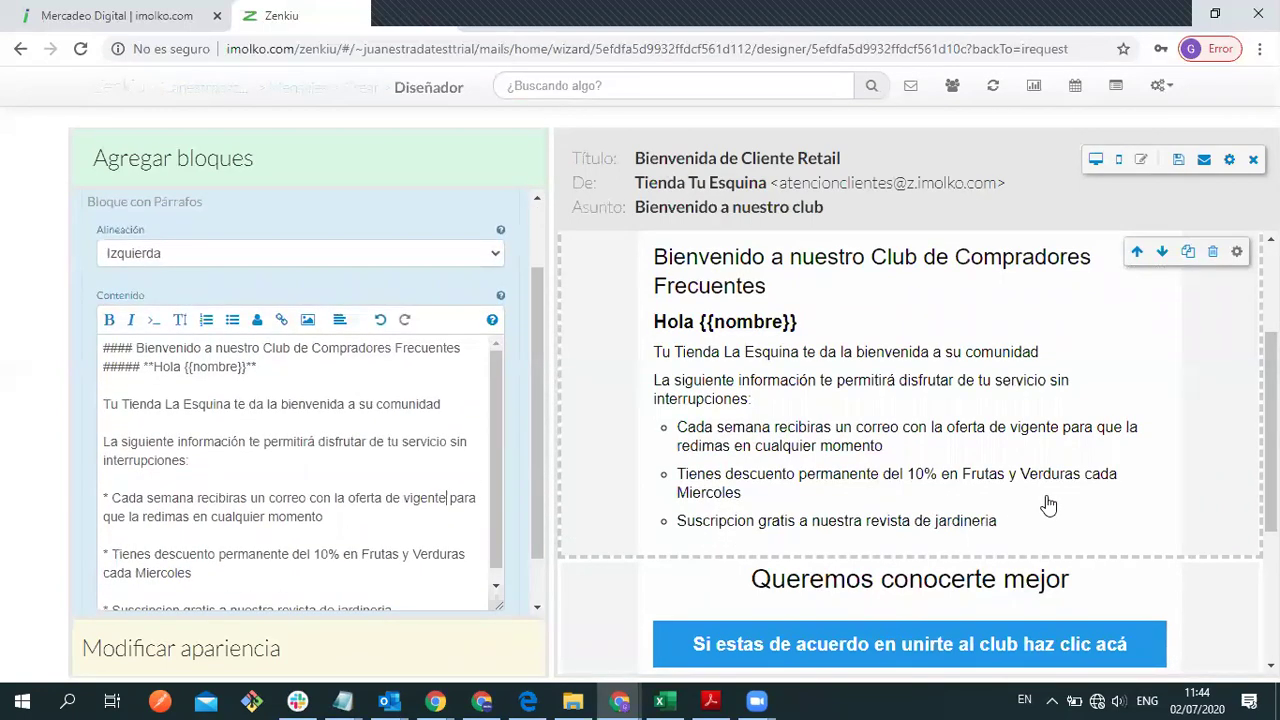
pyautogui.scroll(-2, 1026, 430)
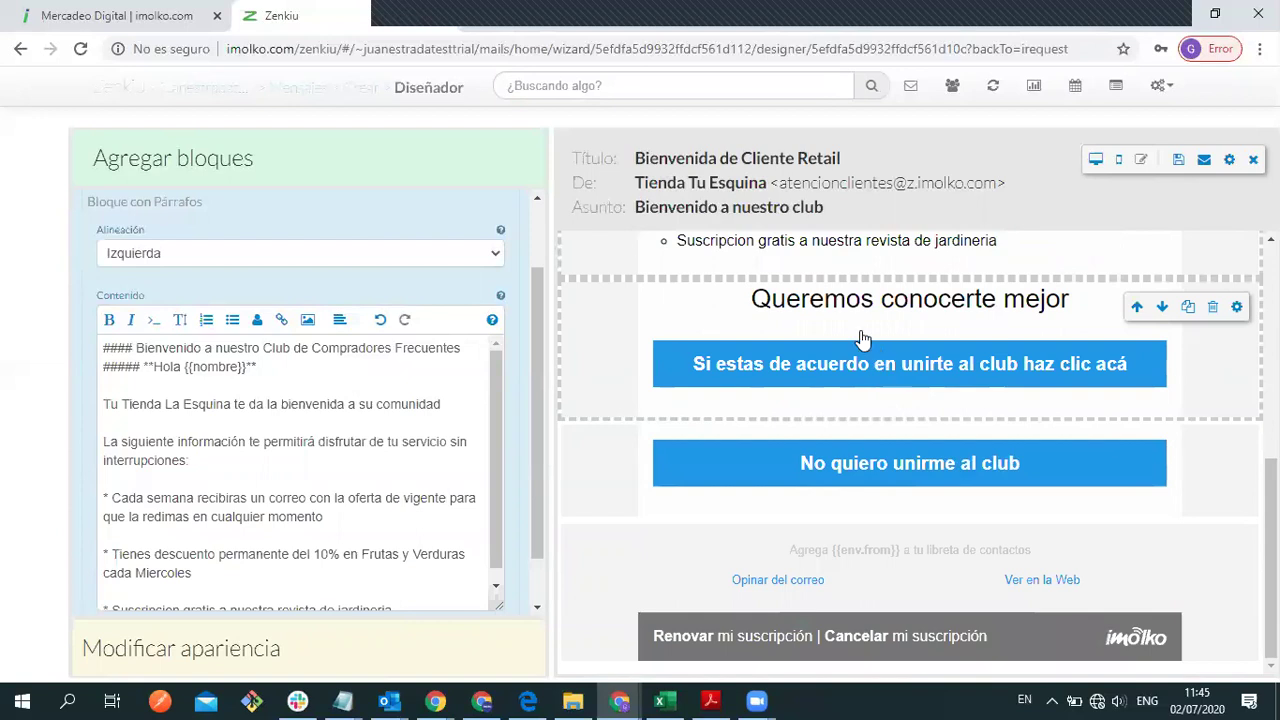
pyautogui.click(663, 340)
pyautogui.click(632, 484)
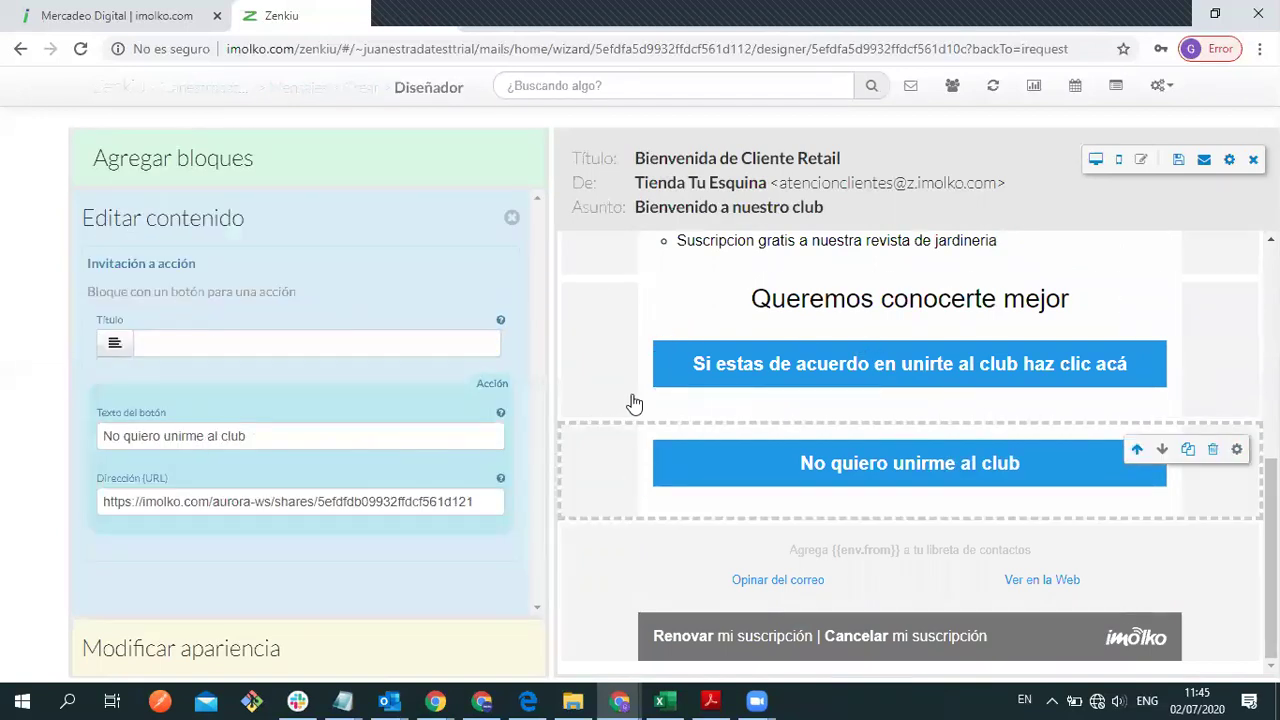
pyautogui.click(634, 374)
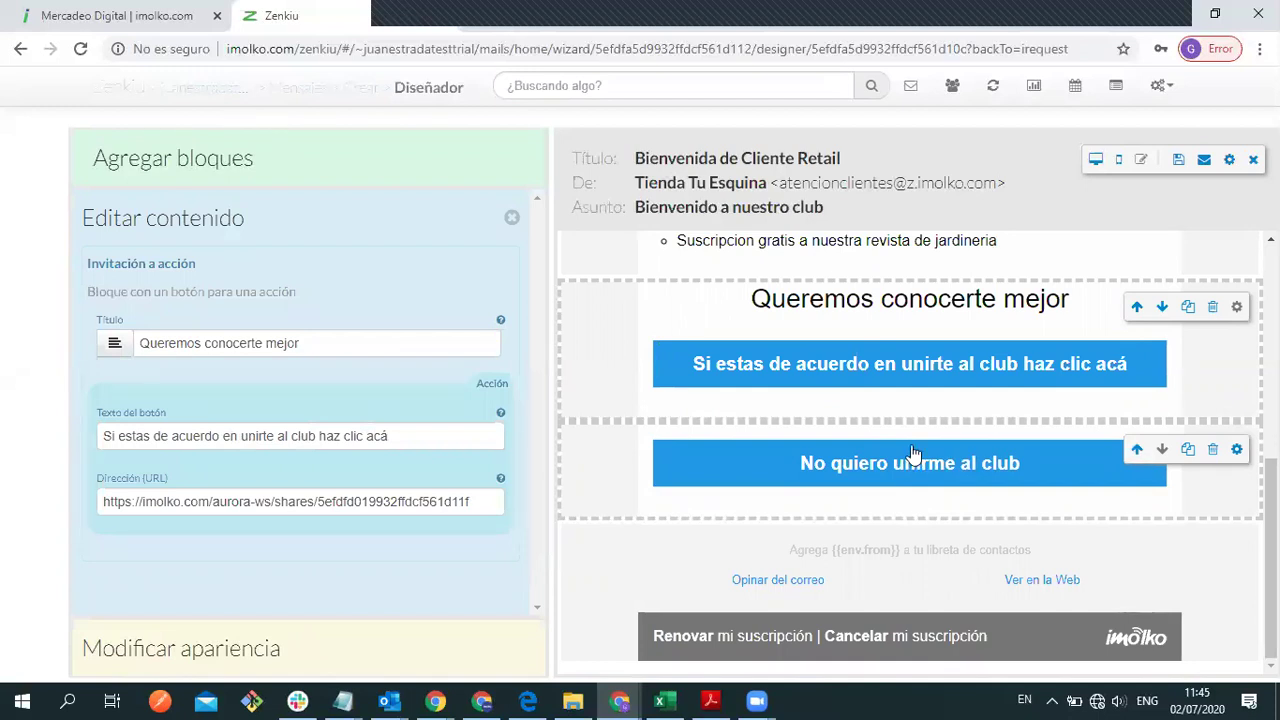
# Step: Switch to the WEBINAR PDF in Adobe Acrobat Reader and clear the text selection on the Club de Compradores Frecuentes slide
pyautogui.click(711, 700)
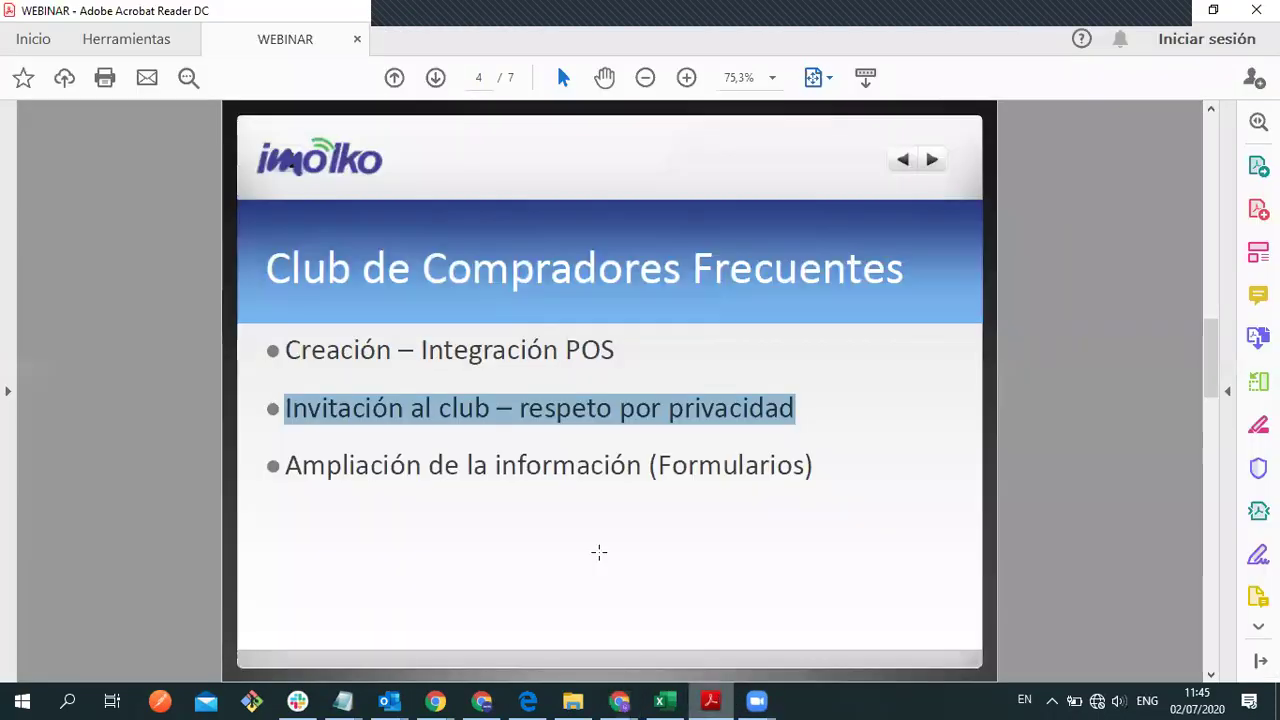
pyautogui.click(796, 408)
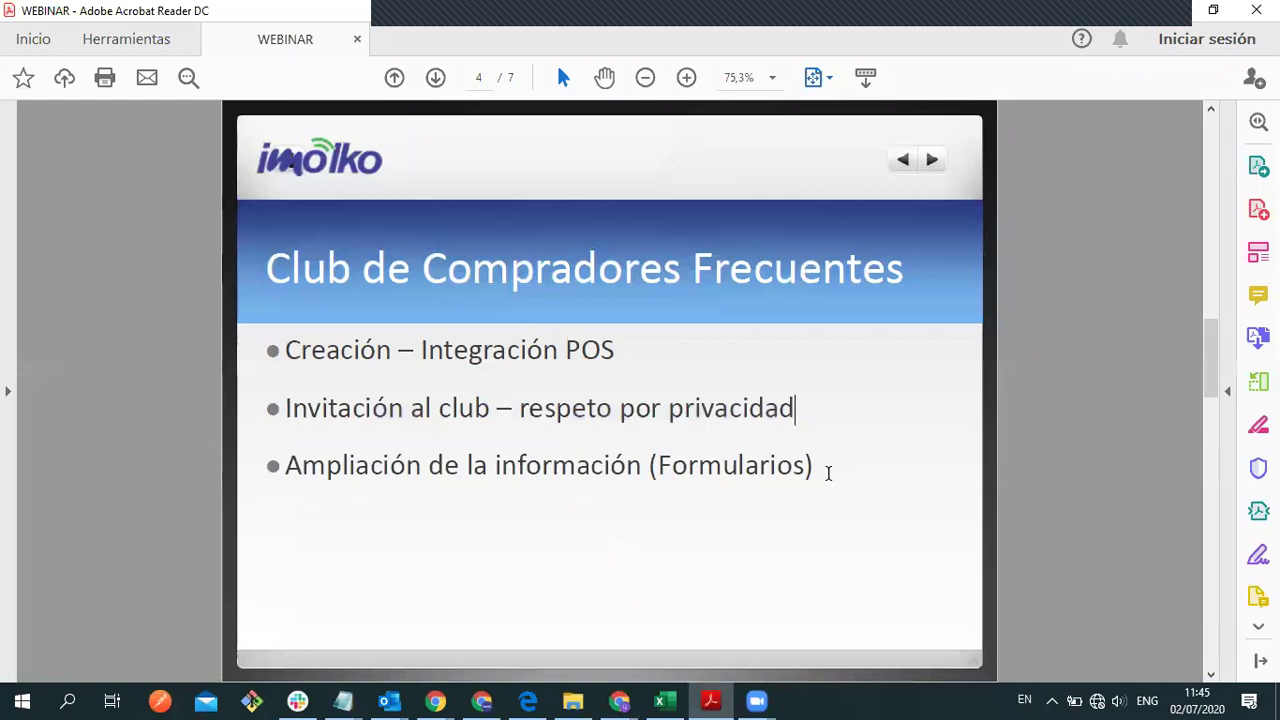
# Step: Highlight the "Ampliación de la información (Formularios)" bullet on the slide, then the "Invitación al club – respeto por privacidad" bullet
pyautogui.moveTo(829, 466); pyautogui.dragTo(345, 472)
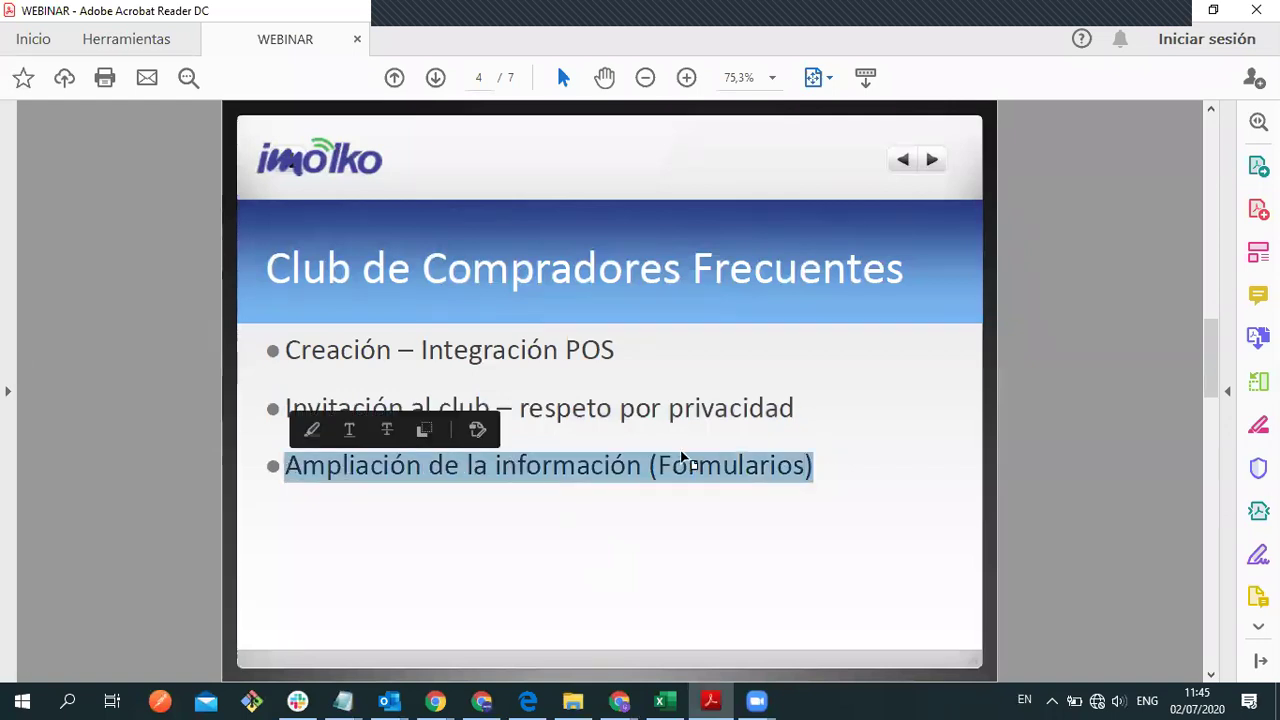
pyautogui.click(808, 408)
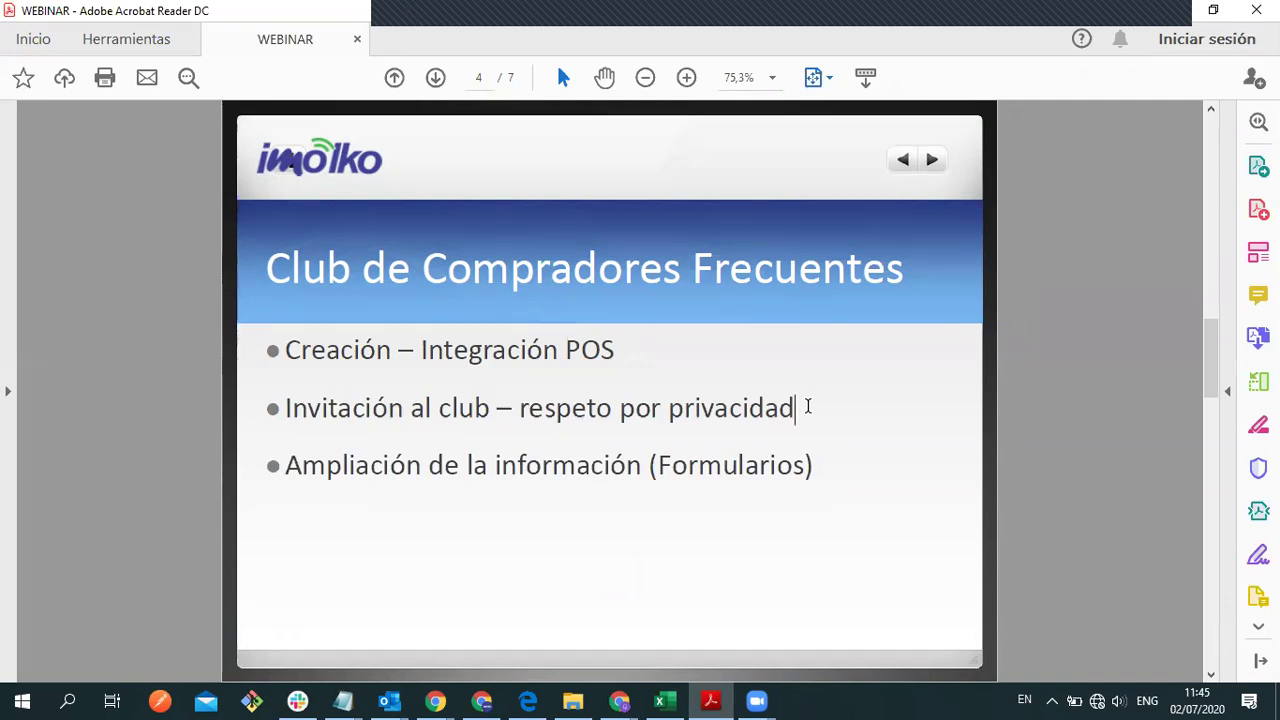
pyautogui.moveTo(288, 408); pyautogui.dragTo(767, 401)
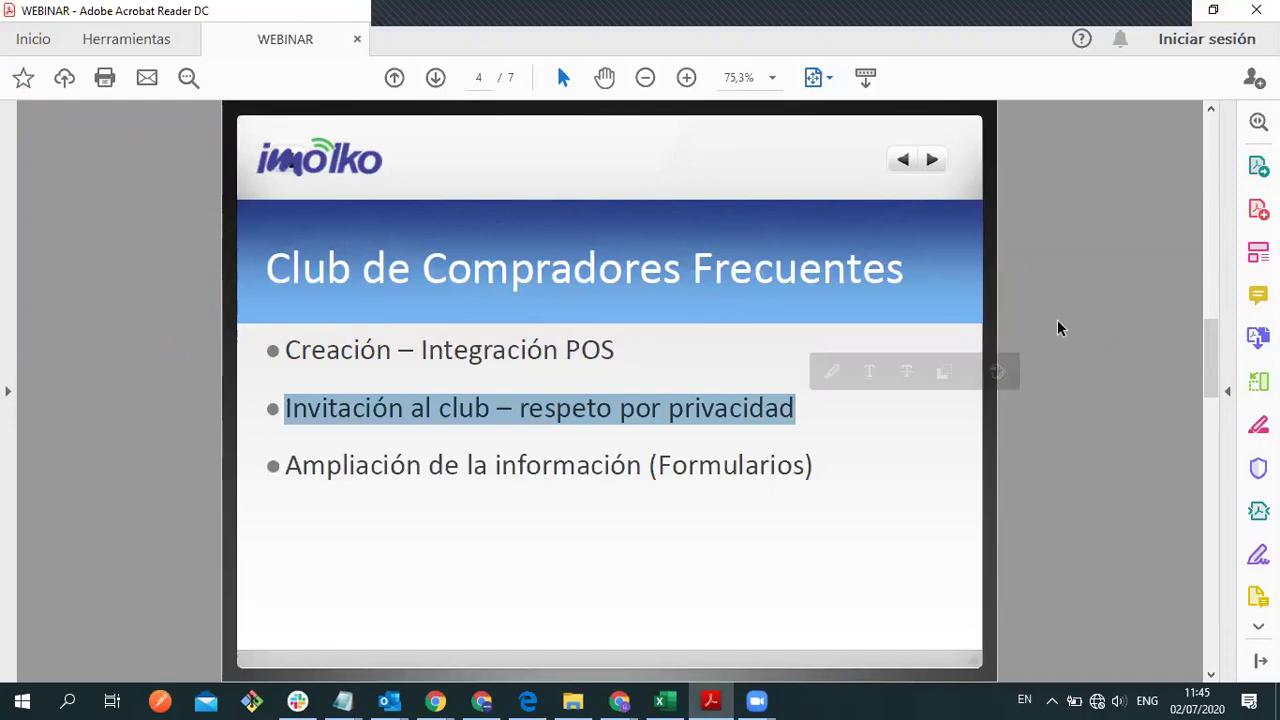
# Step: Switch to the Zenkiu email designer in Chrome and open the link address of the button for joining the club
pyautogui.hotkey('alt', 'Tab')
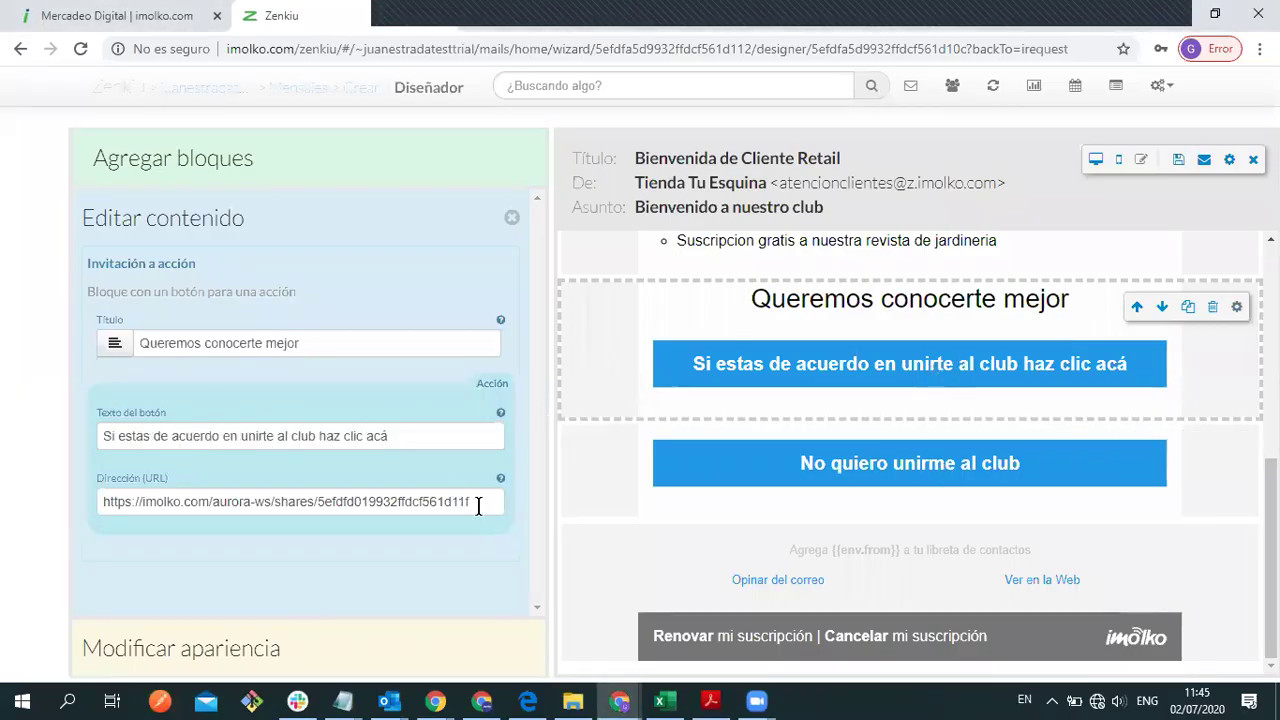
pyautogui.moveTo(472, 502); pyautogui.dragTo(429, 502)
pyautogui.hotkey('ctrl', 'a')
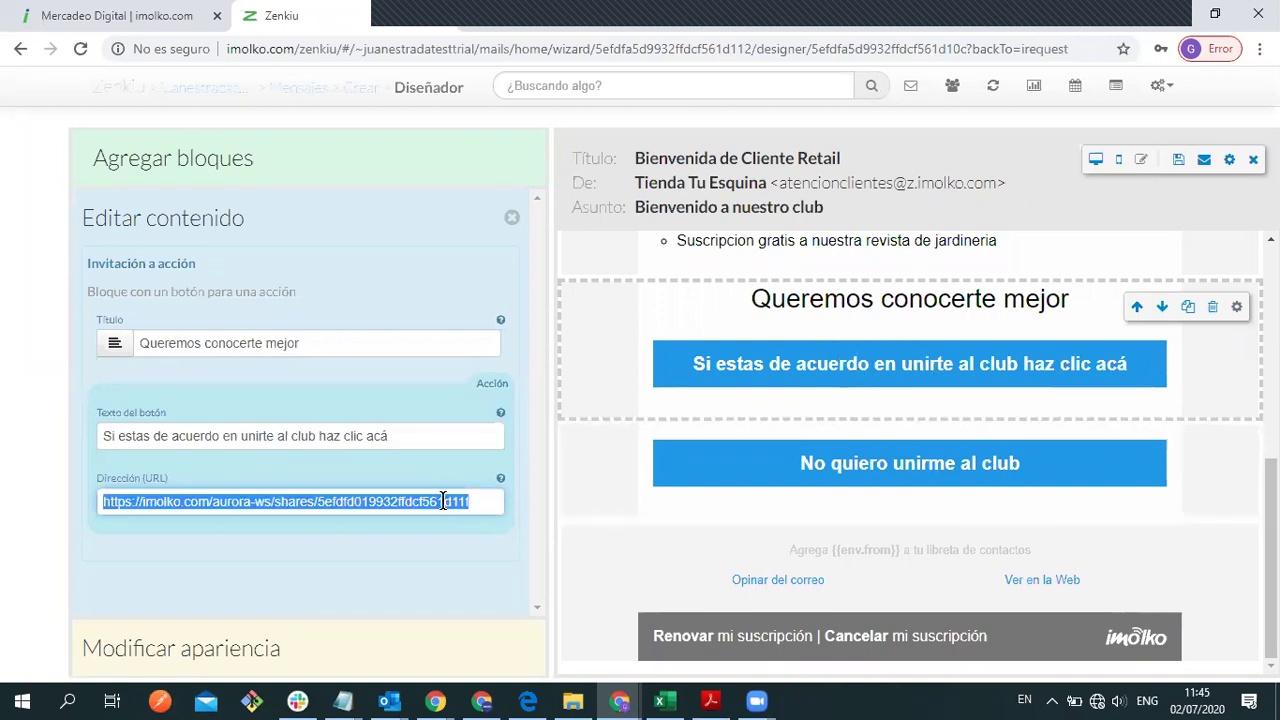
pyautogui.click(476, 501)
pyautogui.hotkey('ctrl', 'a')
pyautogui.rightClick(206, 506)
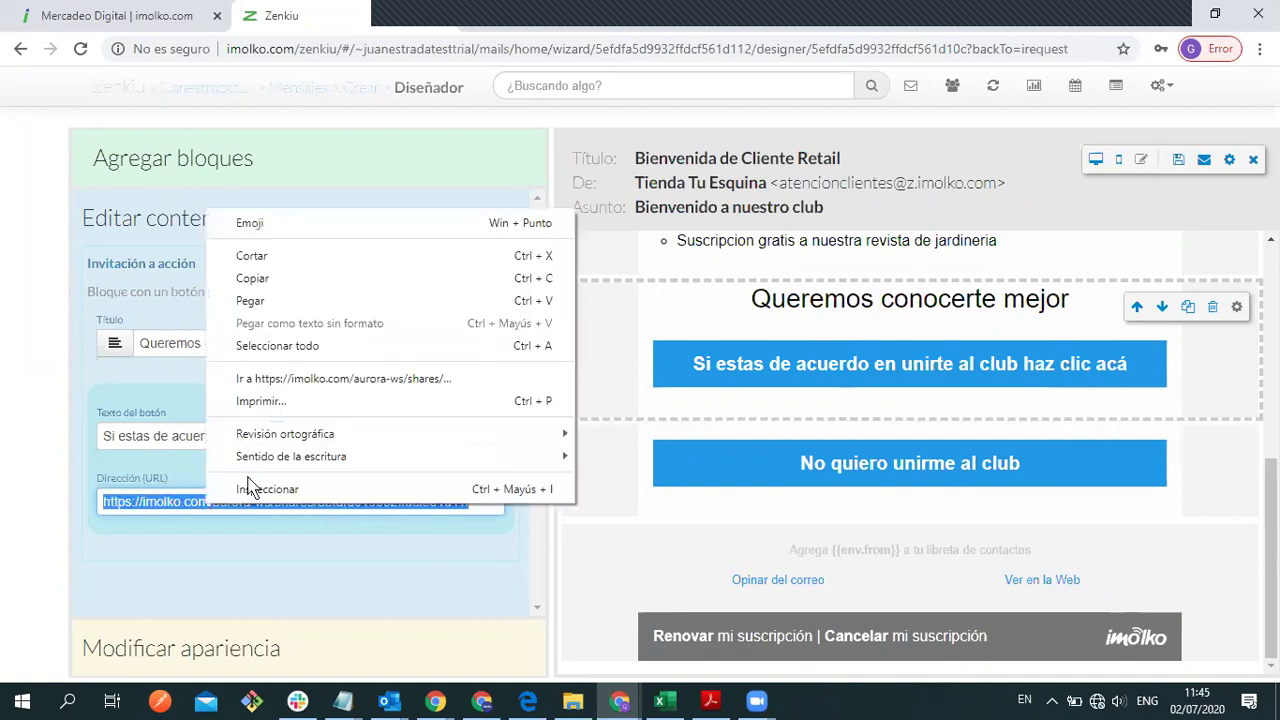
pyautogui.click(329, 378)
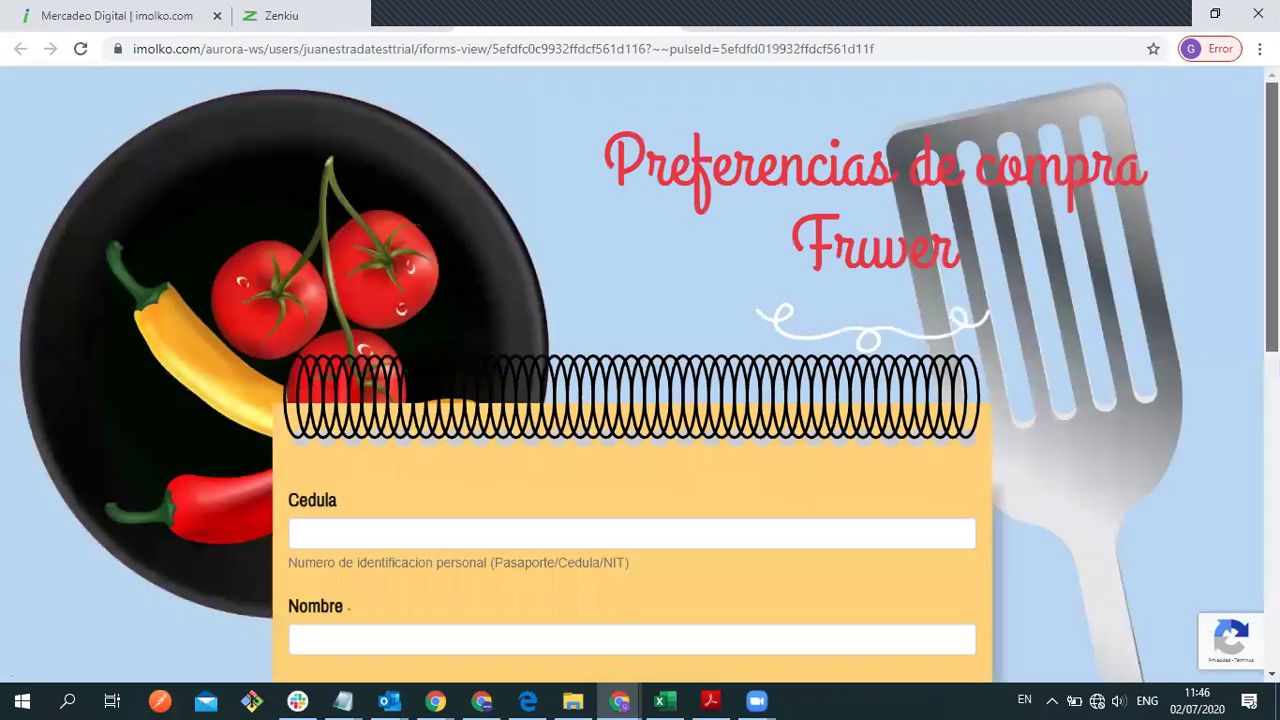
# Step: Select Mango, Cambur/Bananos, Manzana, Papaya and Piña as favourite fruits in the Fruver preferences form, and add "corozos" under Otros
pyautogui.scroll(-1, 900, 200)
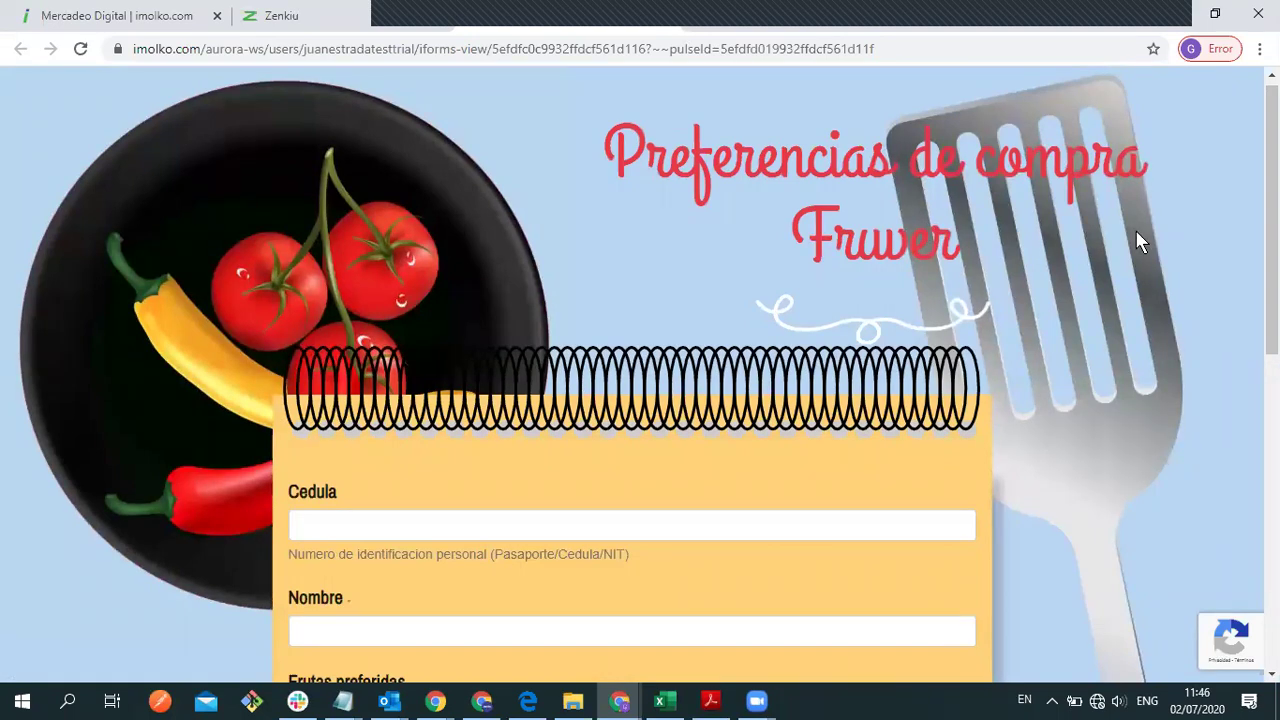
pyautogui.scroll(-1, 1270, 200)
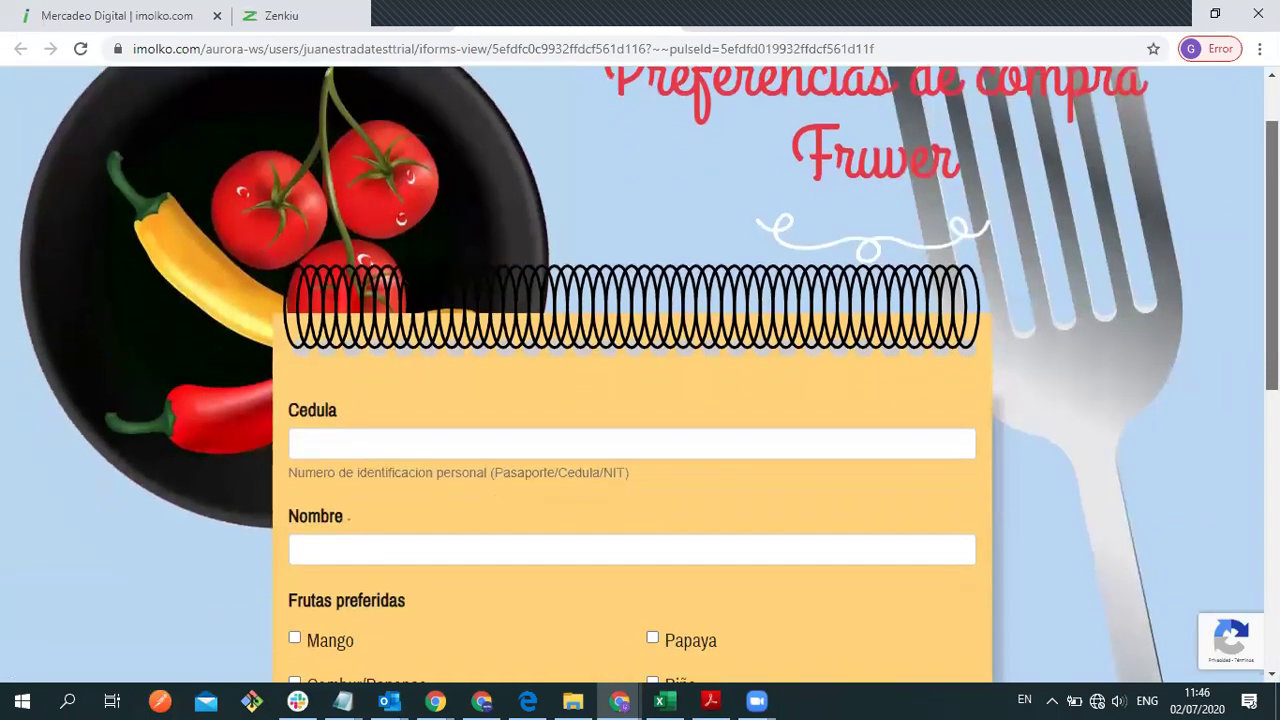
pyautogui.scroll(-3, 640, 374)
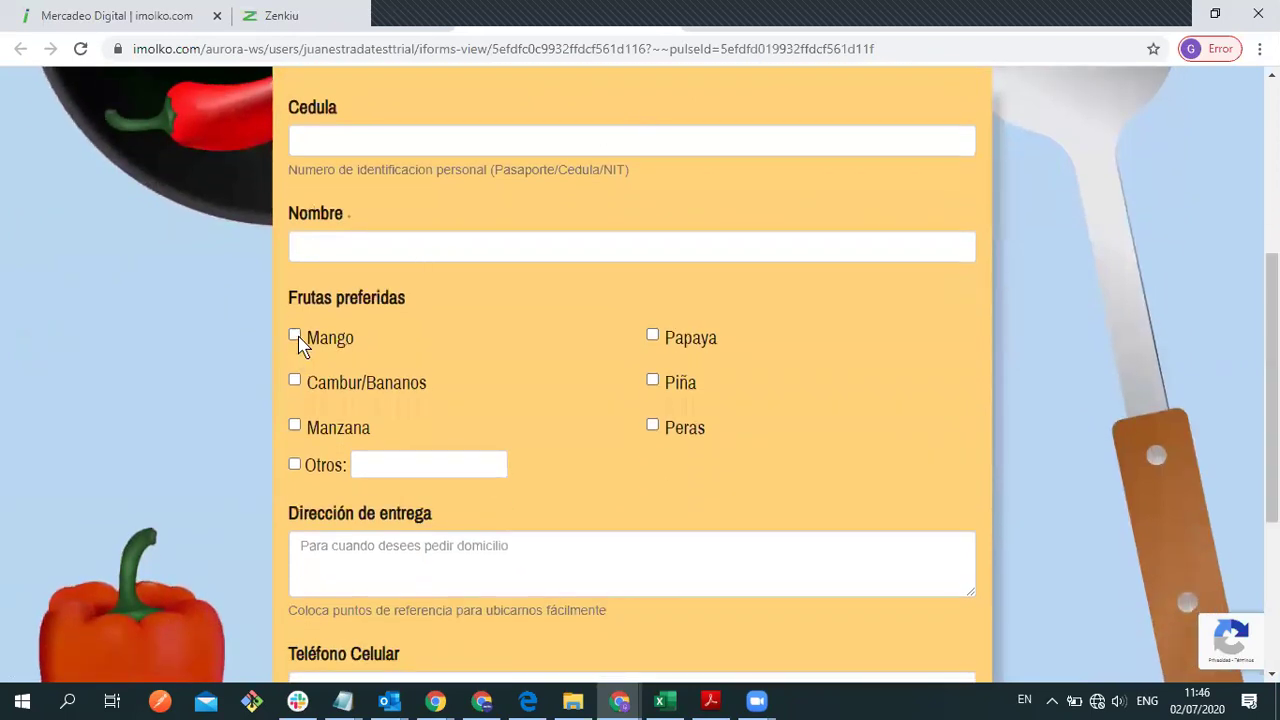
pyautogui.click(295, 336)
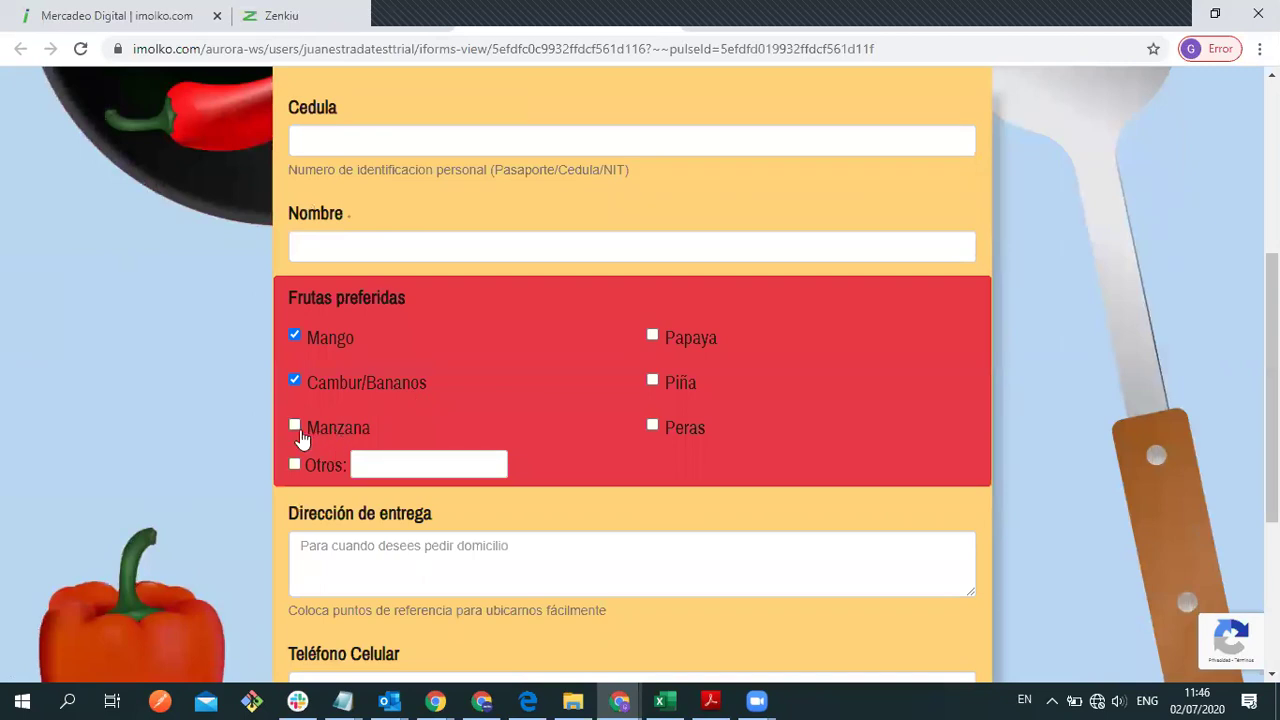
pyautogui.click(651, 337)
pyautogui.click(652, 381)
pyautogui.click(294, 464)
pyautogui.click(380, 460)
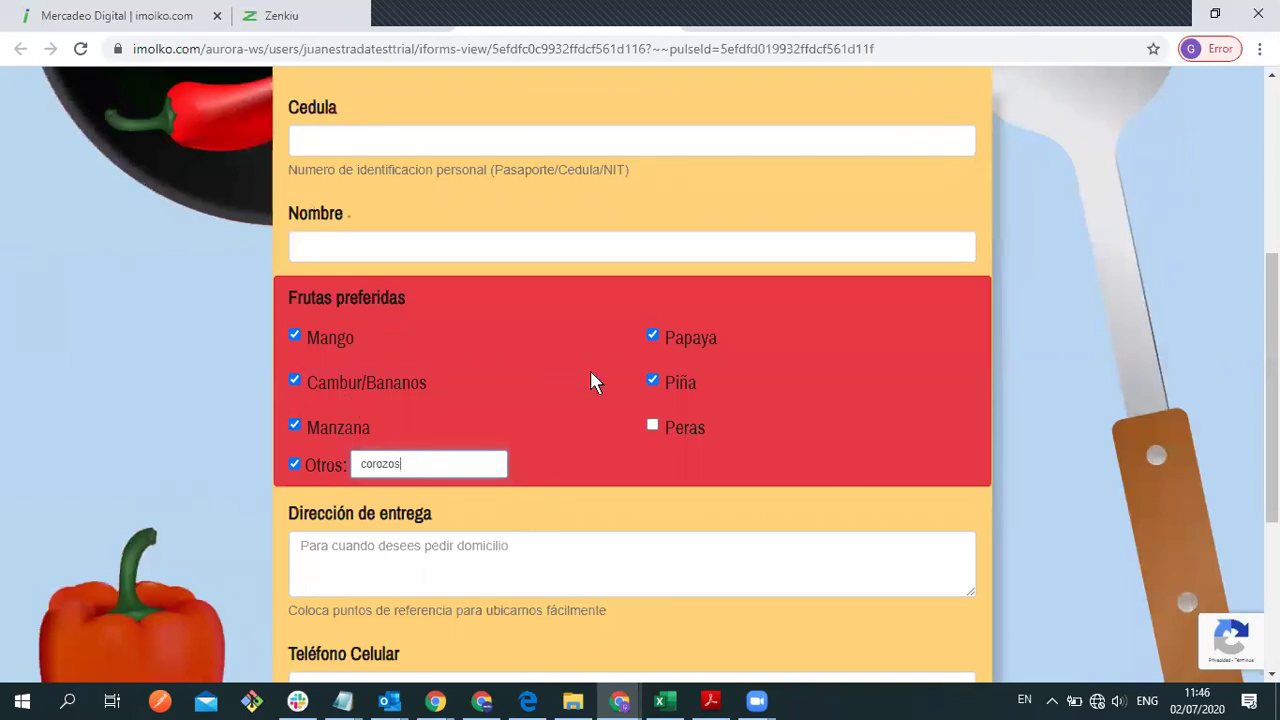
# Step: Inspect the delivery address and mobile phone fields of the preferences form, leaving both empty
pyautogui.scroll(-1, 540, 486)
pyautogui.click(527, 483)
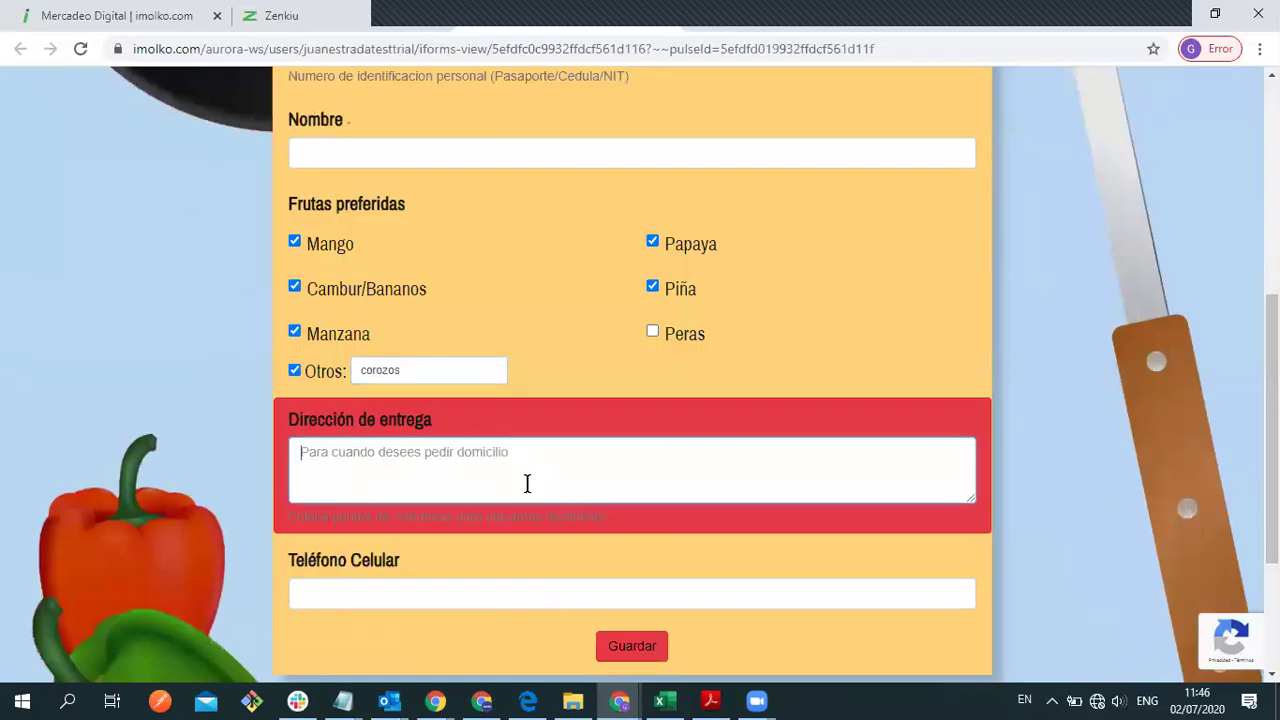
pyautogui.click(450, 595)
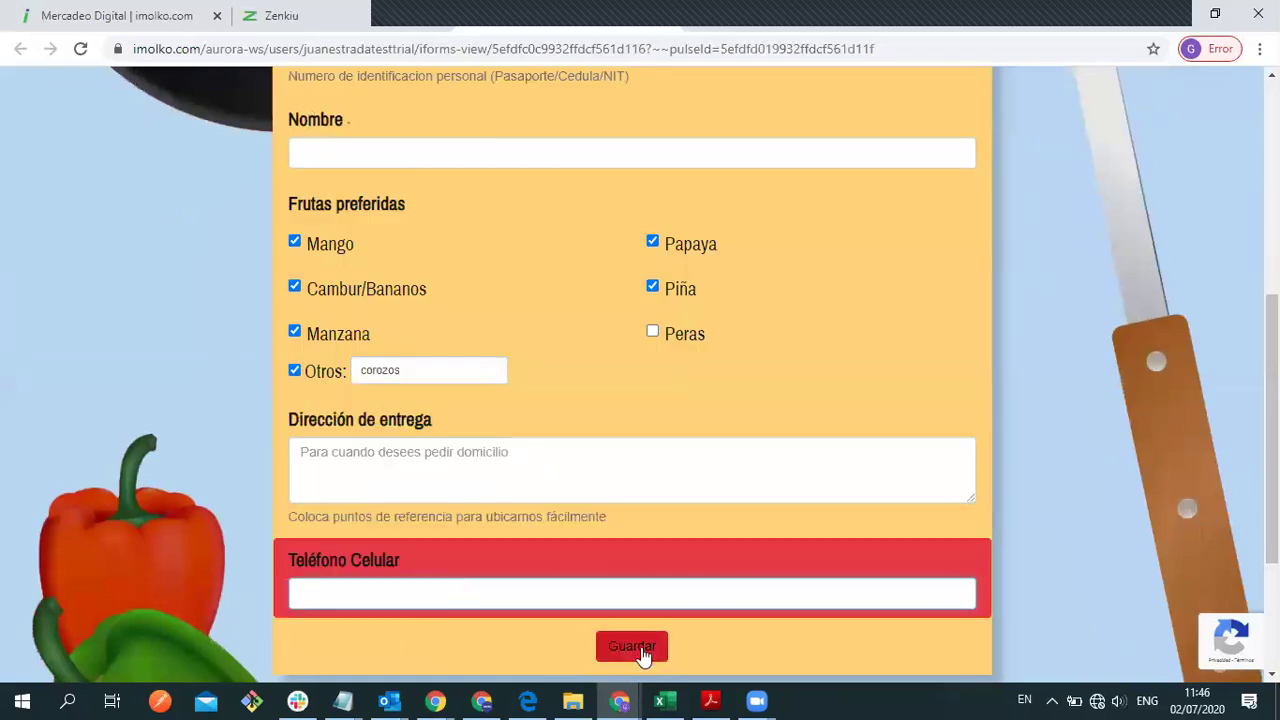
# Step: Return to the email designer and open the link address of the "No quiero unirme al club" button
pyautogui.click(360, 20)
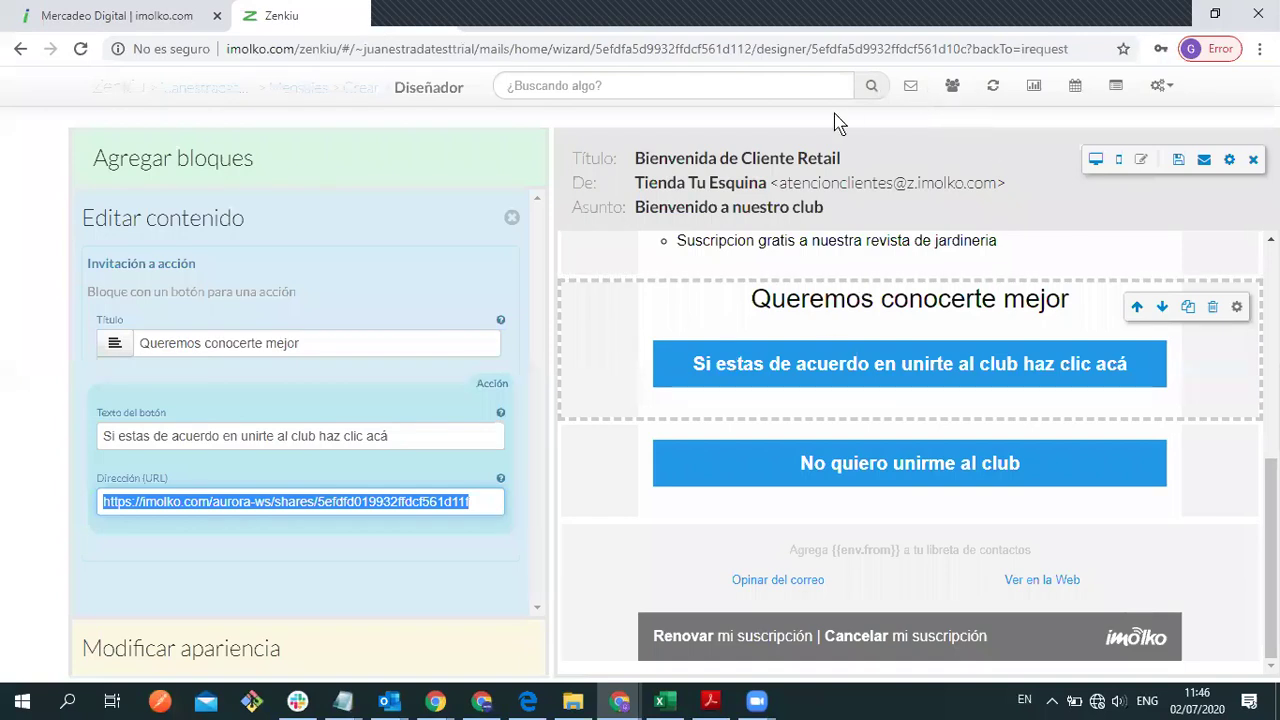
pyautogui.click(851, 470)
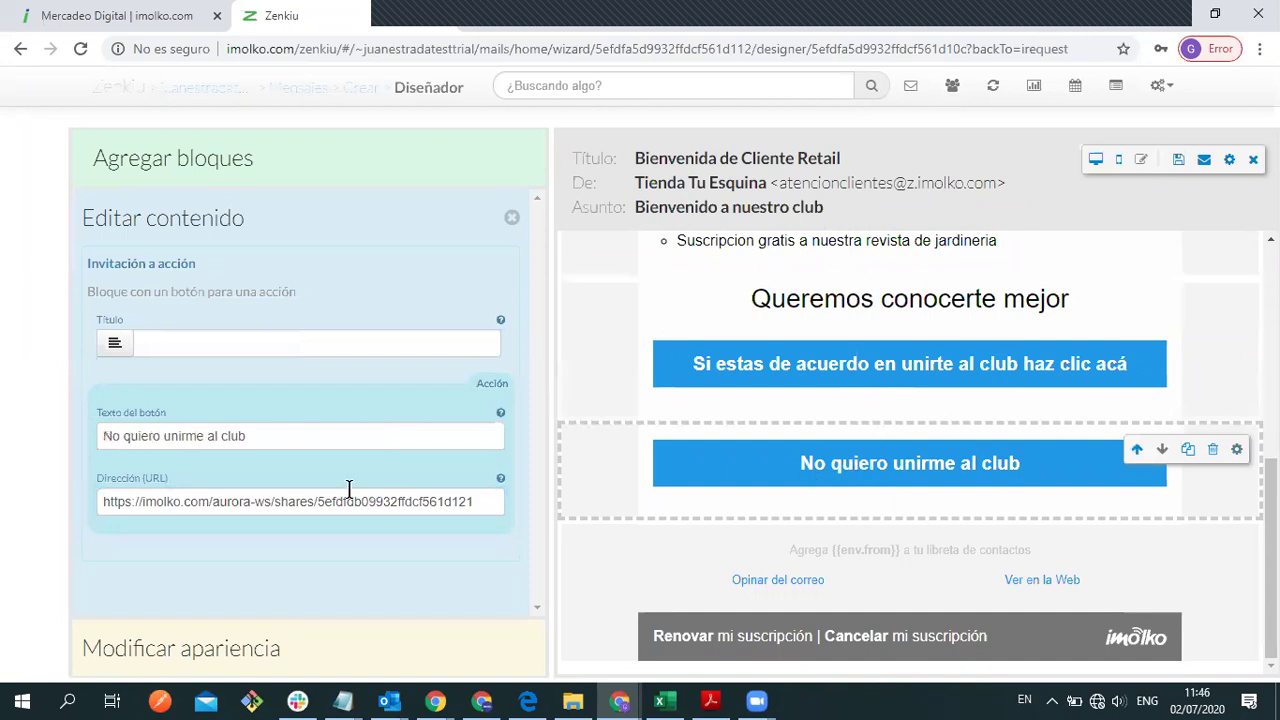
pyautogui.moveTo(473, 501); pyautogui.dragTo(40, 520)
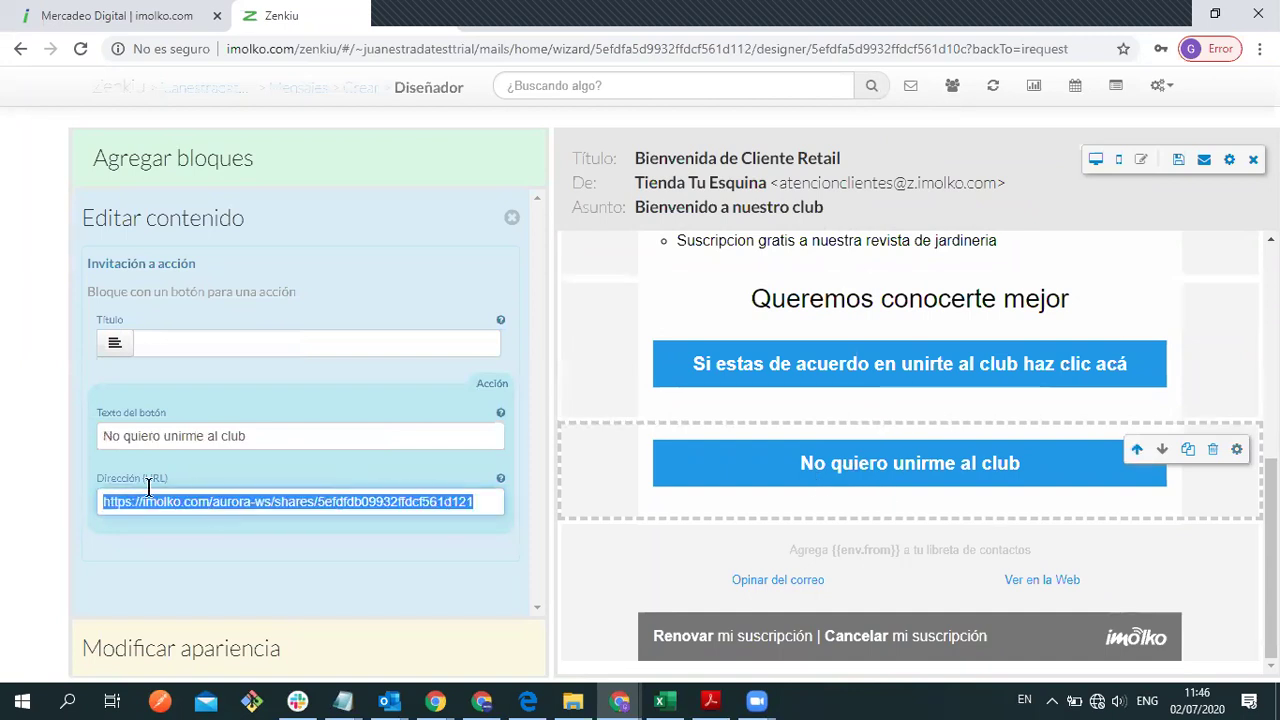
pyautogui.rightClick(225, 505)
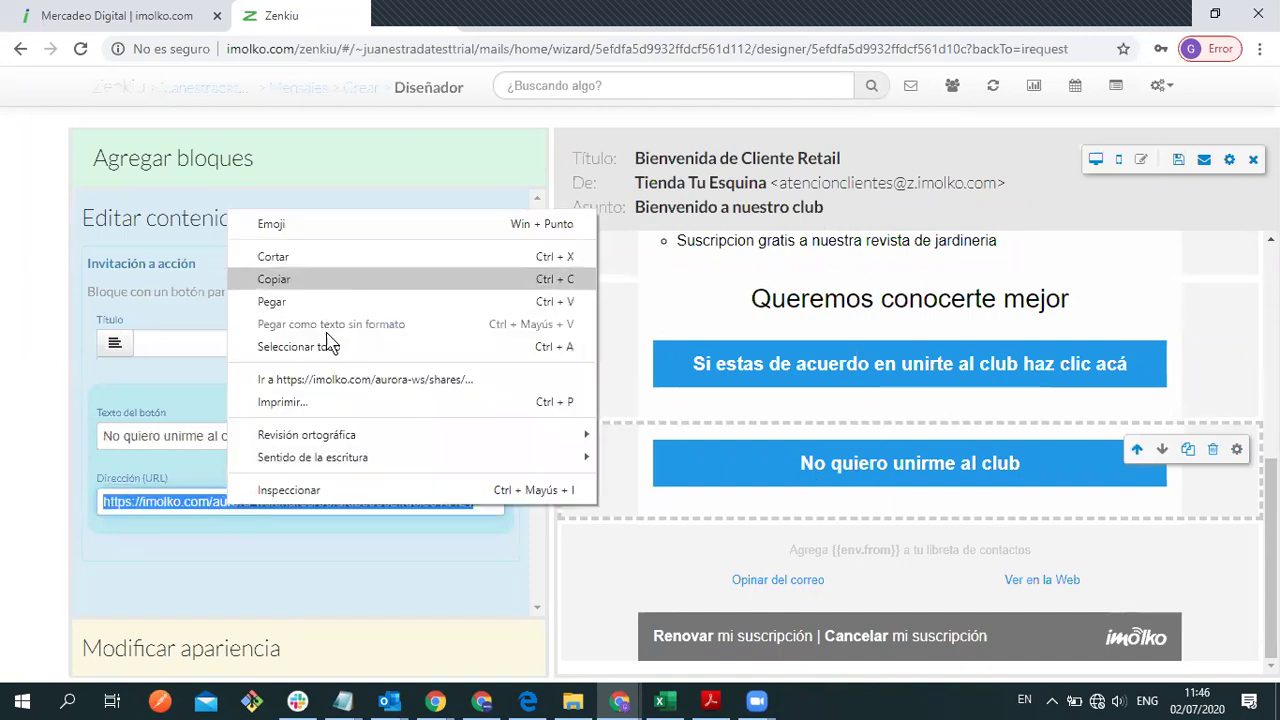
pyautogui.click(340, 385)
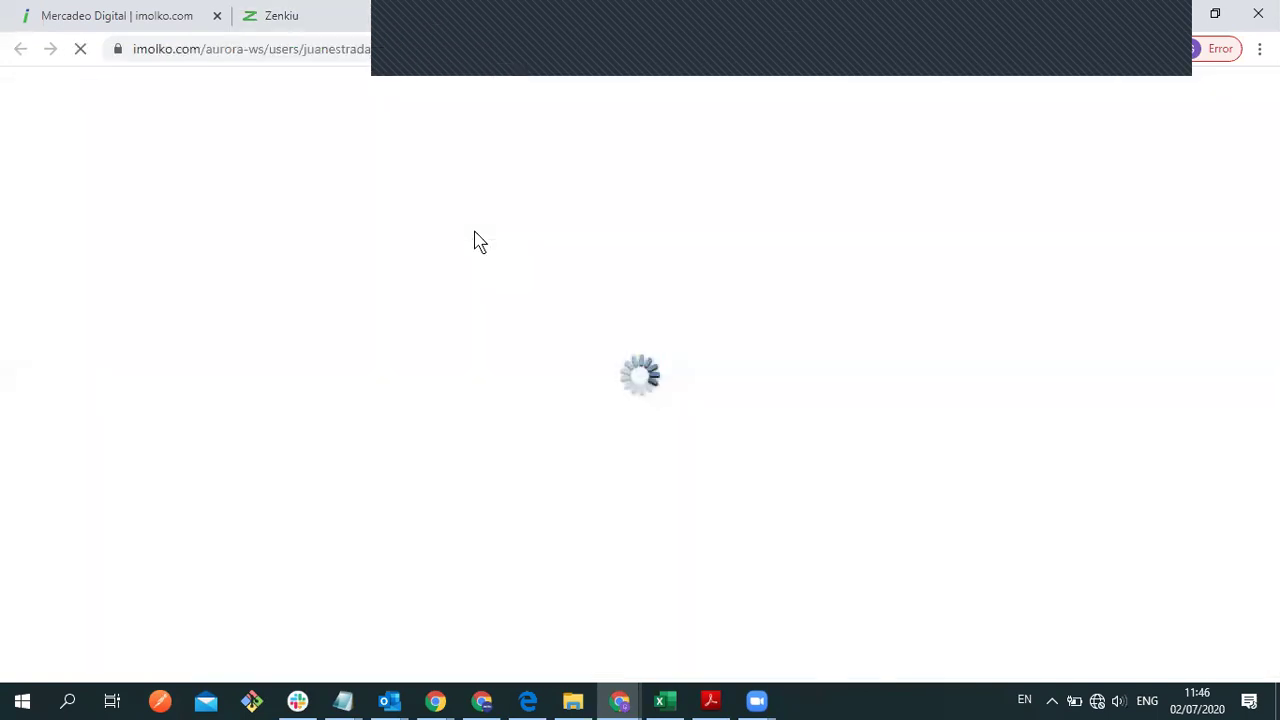
# Step: Inspect the identification number, email and rejection reasons fields of the Desafiliacion form without filling them in
pyautogui.click(475, 241)
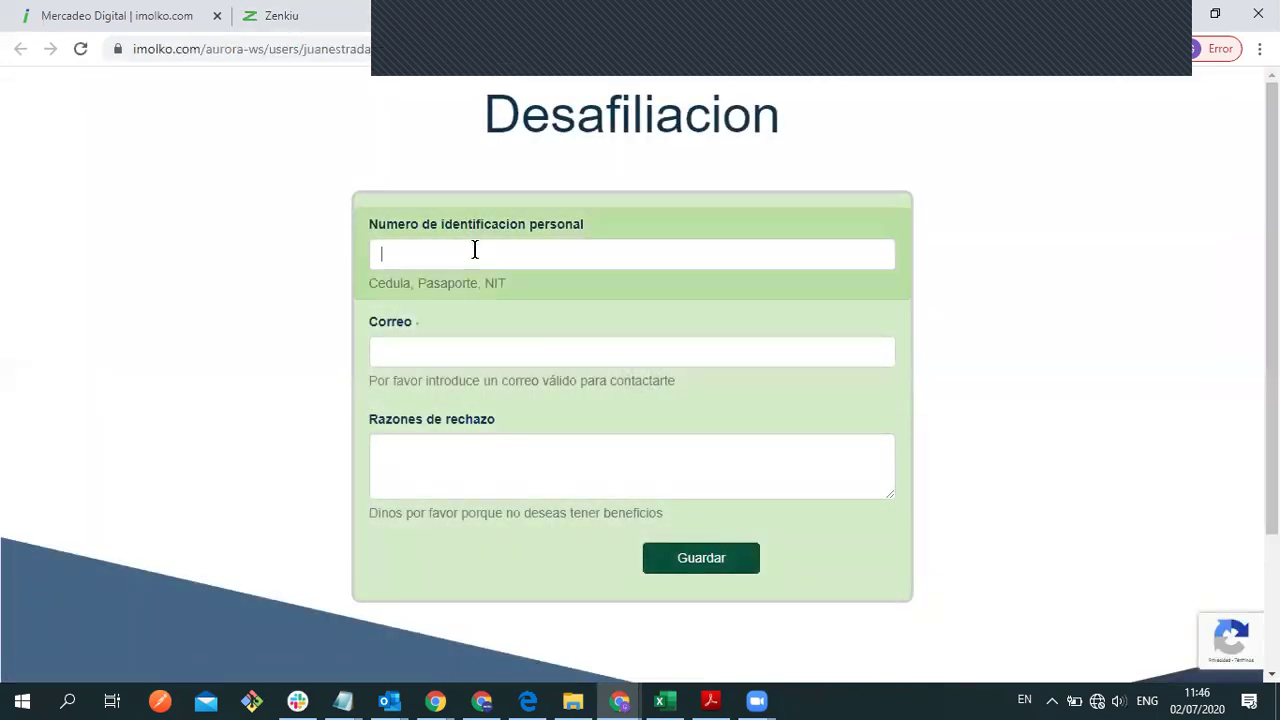
pyautogui.click(533, 358)
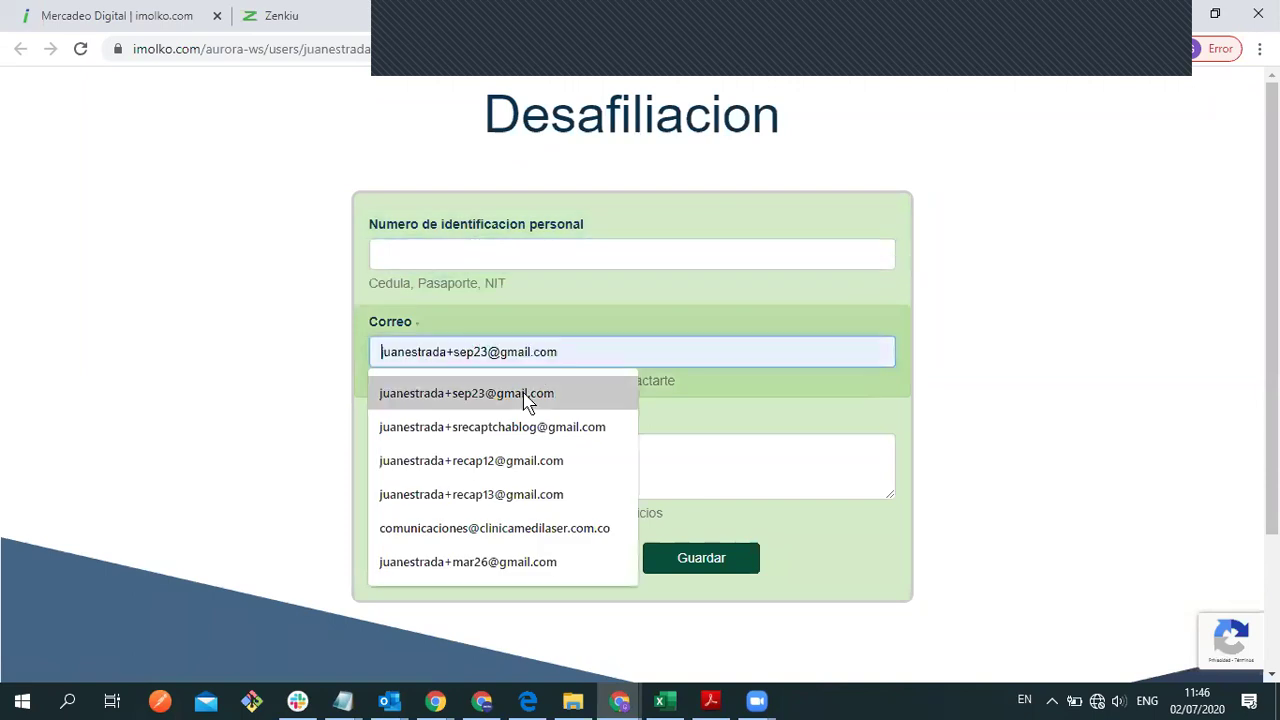
pyautogui.click(469, 450)
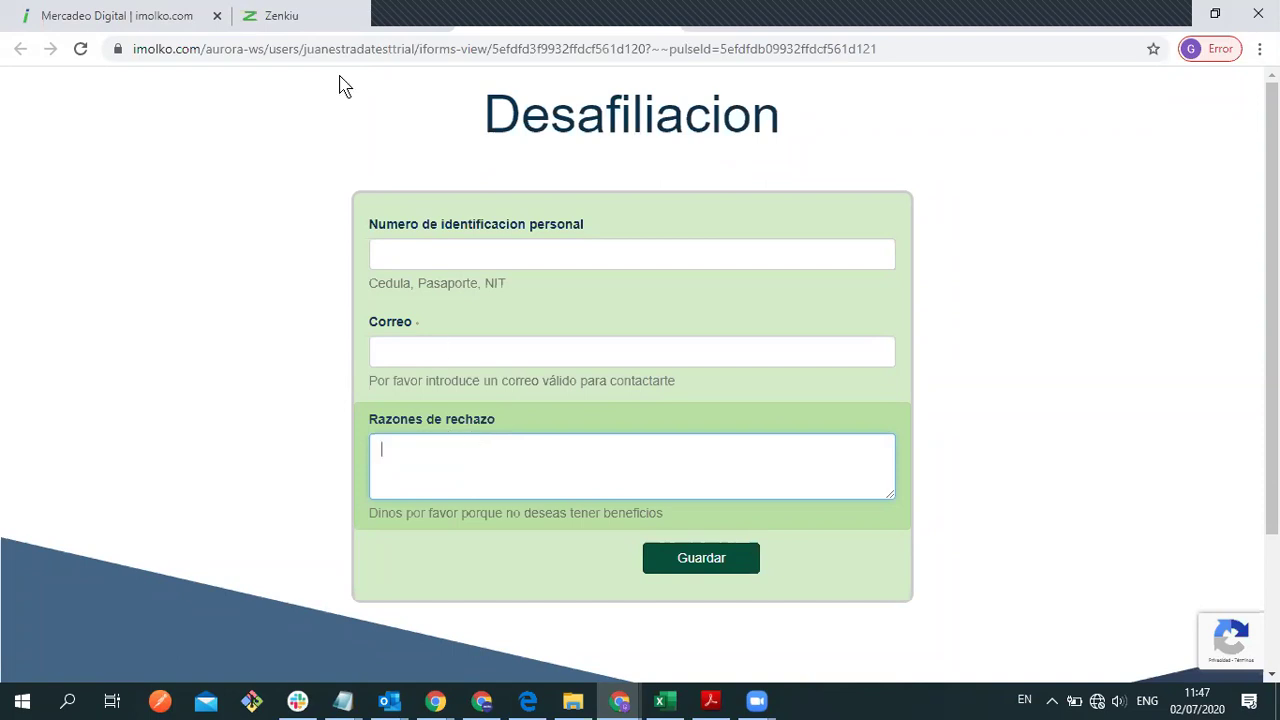
# Step: Return to the email designer, show the desktop preview of the welcome email and open it in a separate browser tab
pyautogui.click(329, 14)
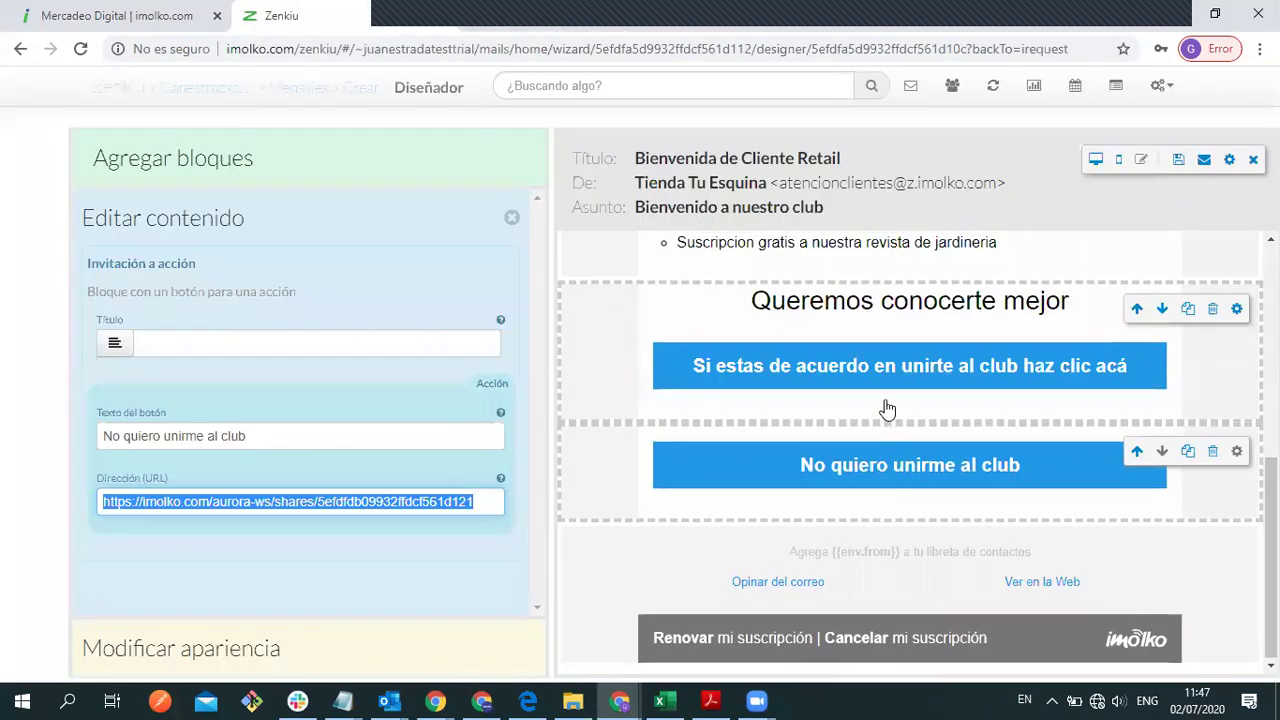
pyautogui.scroll(10, 960, 330)
pyautogui.click(1096, 162)
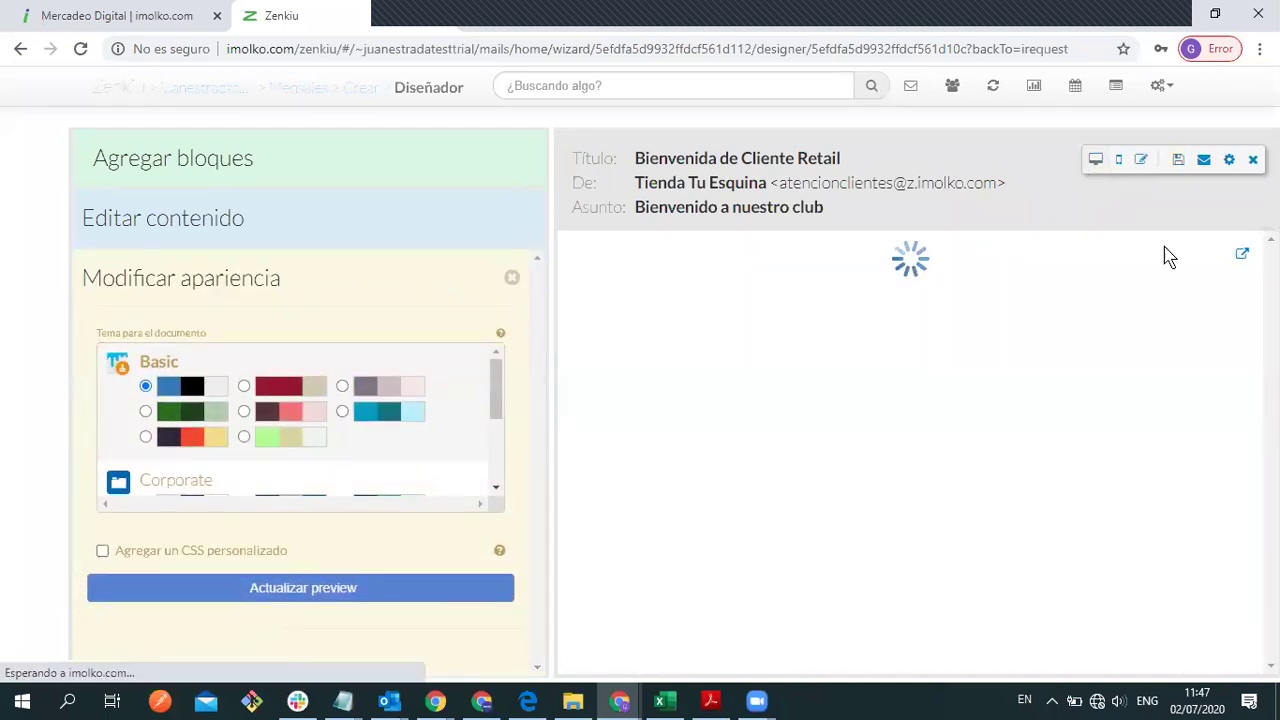
pyautogui.click(1243, 258)
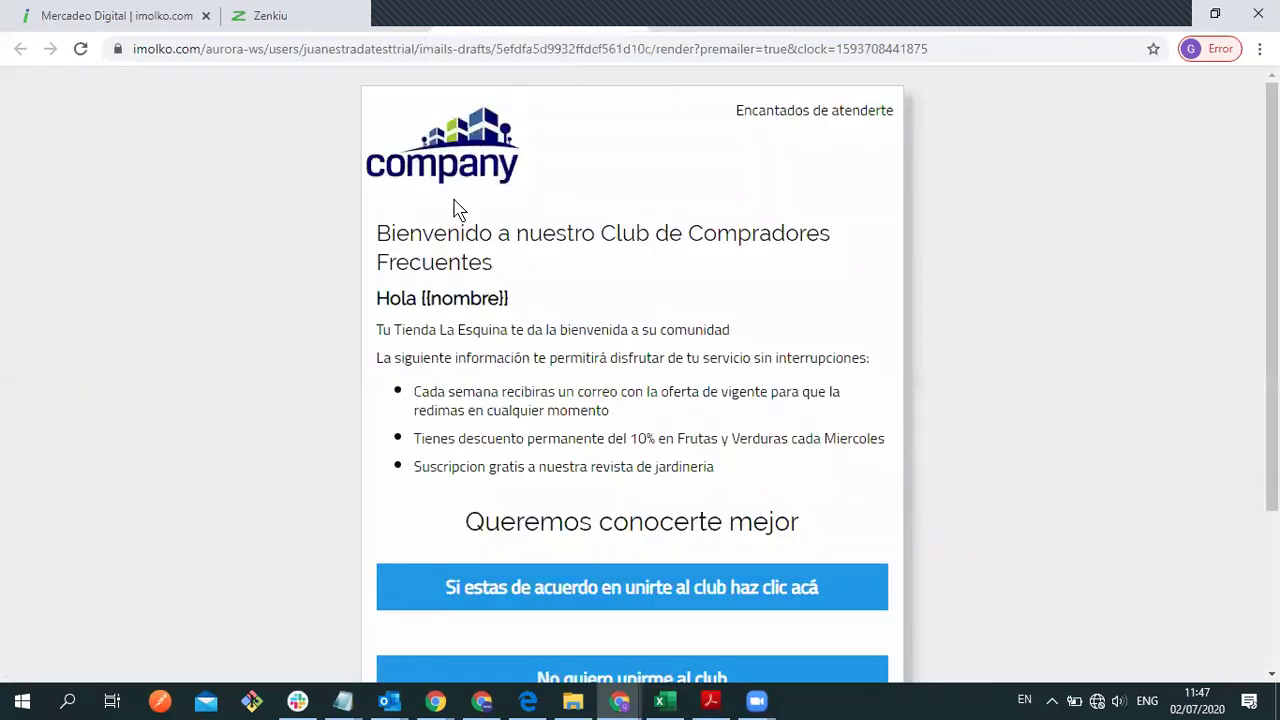
# Step: Review the welcome text, benefit bullets, call-to-action buttons and footer in the full-page email preview, then return to the designer
pyautogui.moveTo(377, 235); pyautogui.dragTo(757, 486)
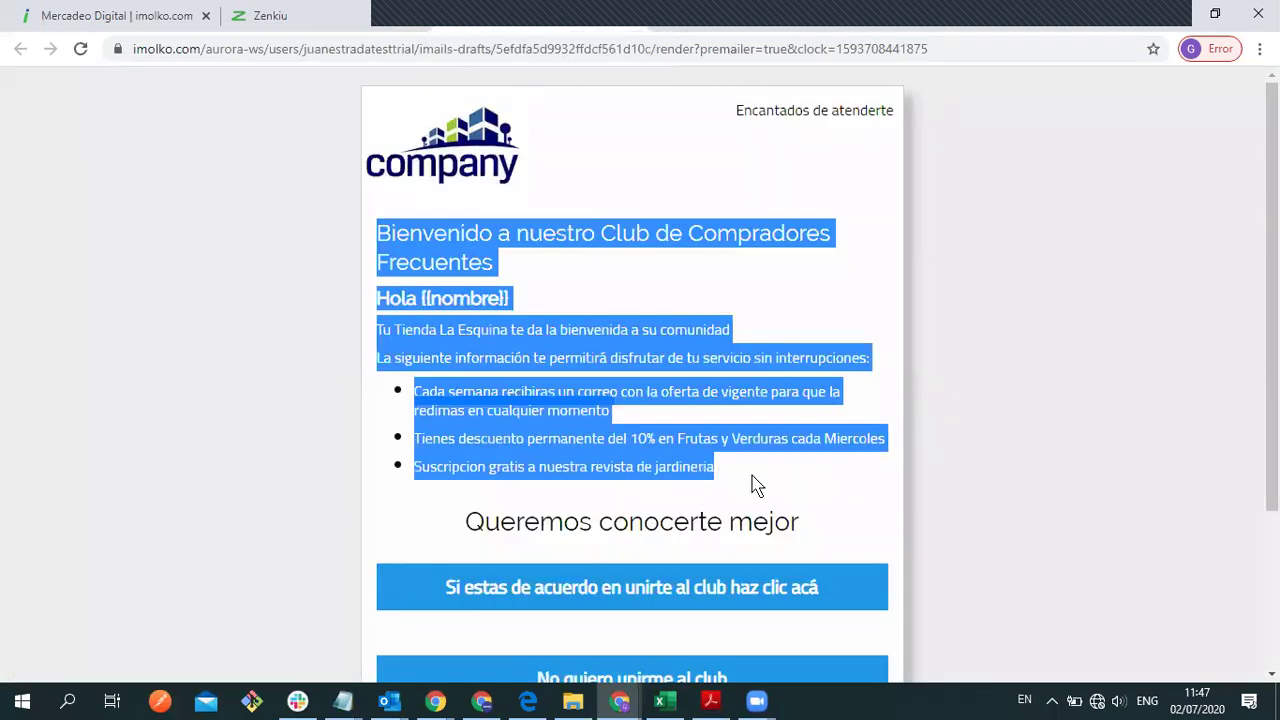
pyautogui.scroll(-3, 810, 375)
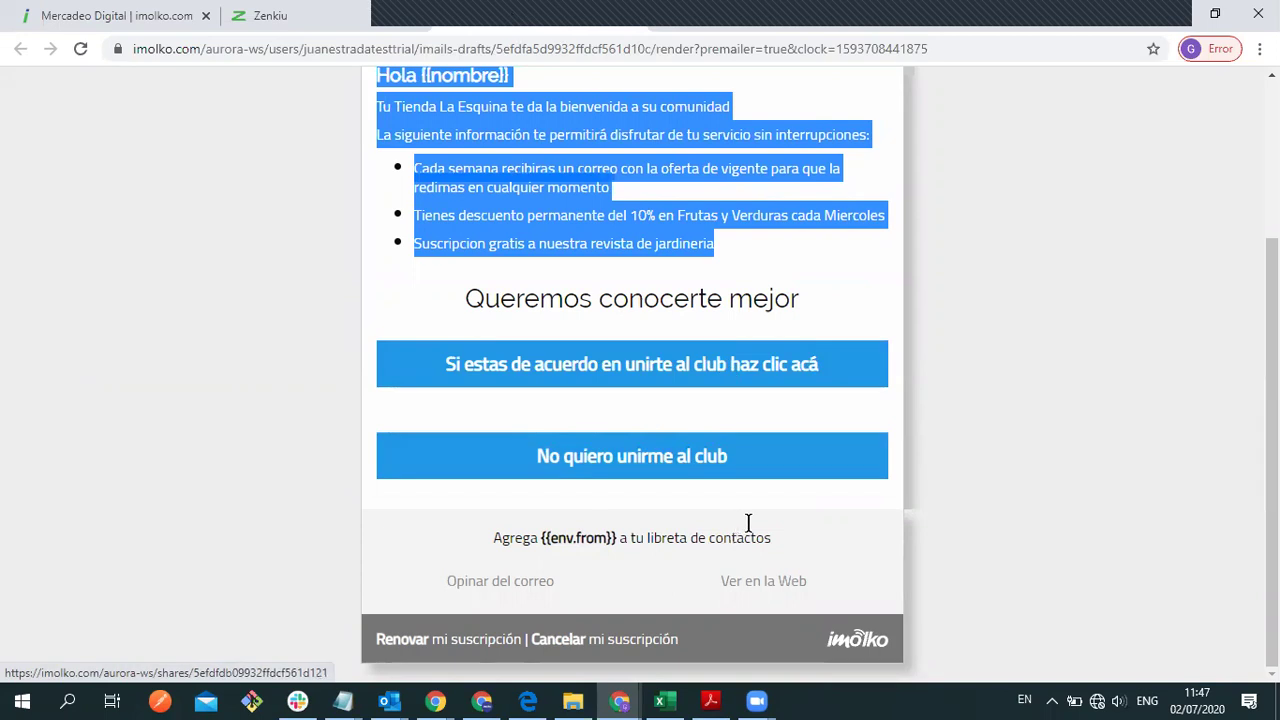
pyautogui.scroll(2, 818, 322)
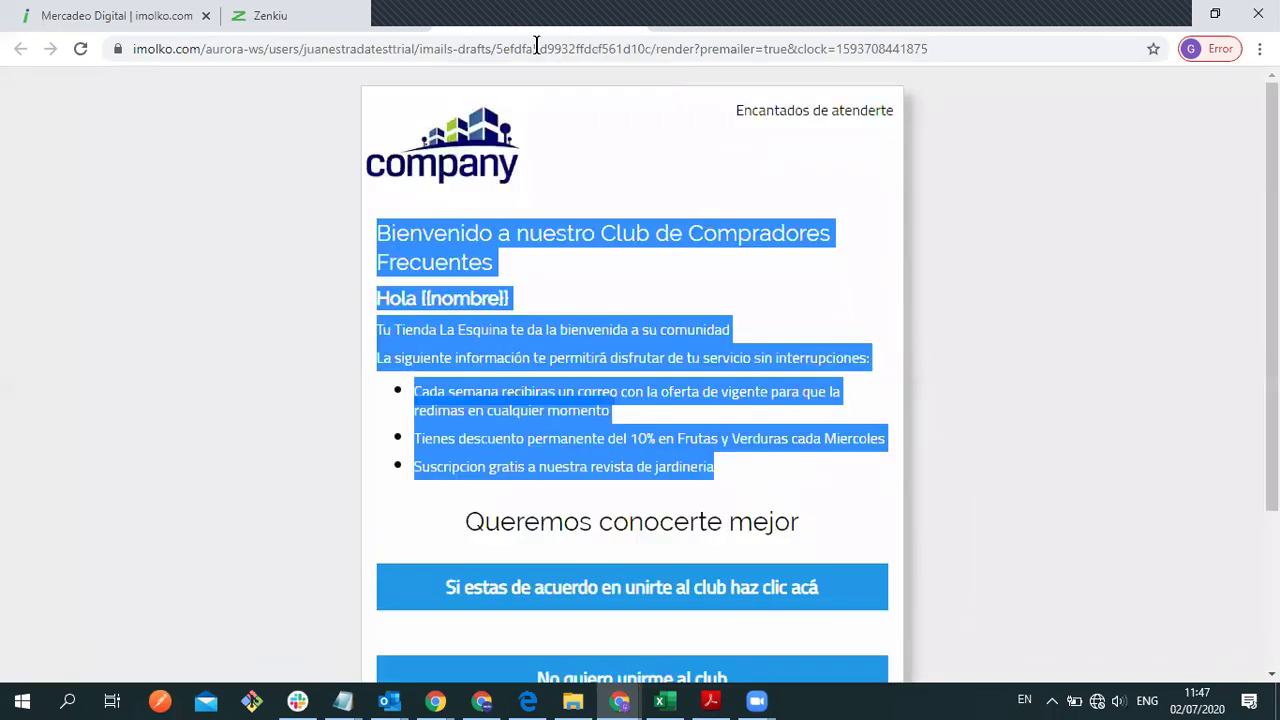
pyautogui.click(335, 16)
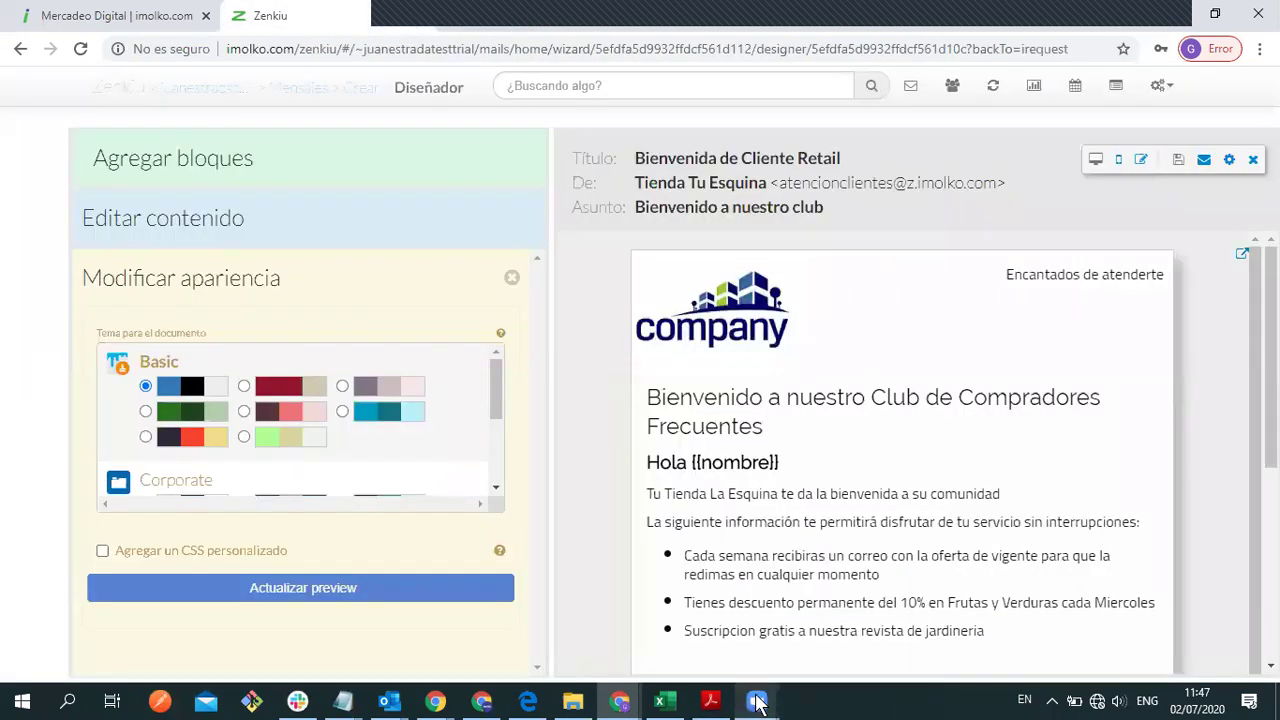
# Step: Switch to the WEBINAR PDF in Adobe Acrobat Reader and highlight the Club de Compradores Frecuentes title with its three bullets
pyautogui.moveTo(667, 703)
pyautogui.click(711, 701)
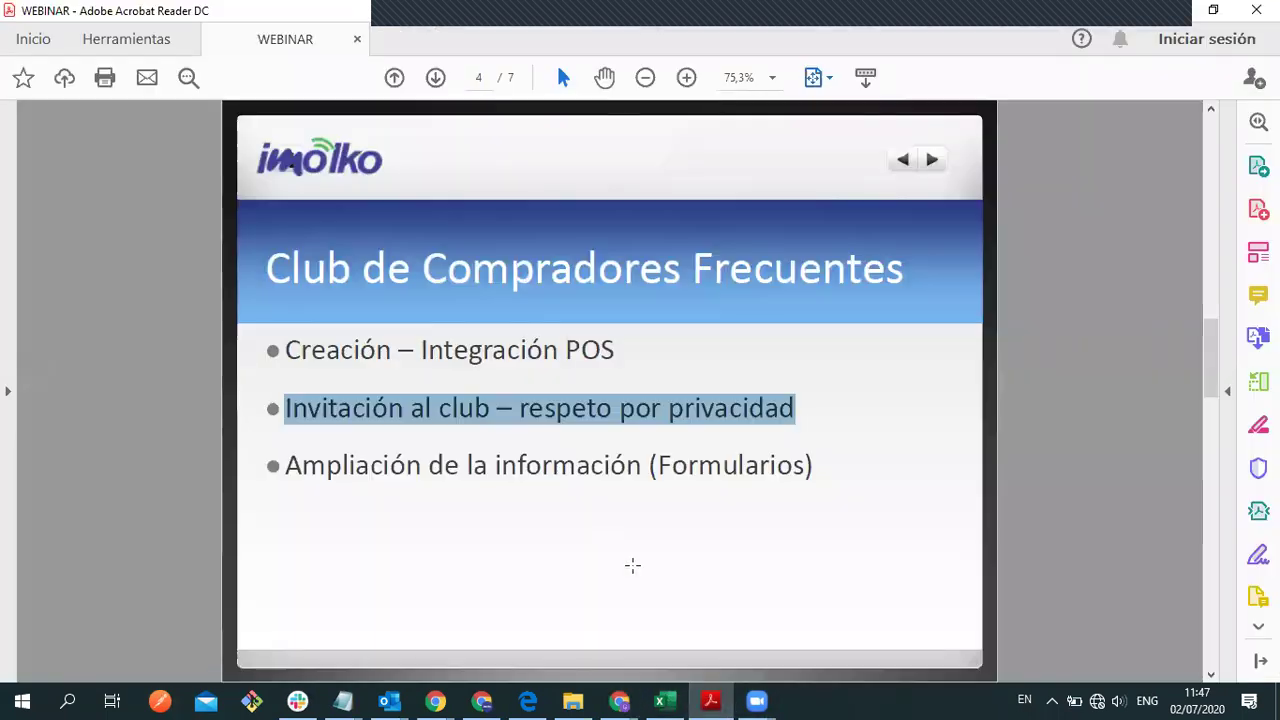
pyautogui.click(818, 470)
pyautogui.moveTo(818, 468); pyautogui.dragTo(272, 346)
pyautogui.moveTo(278, 261); pyautogui.dragTo(924, 357)
pyautogui.moveTo(892, 440); pyautogui.dragTo(886, 471)
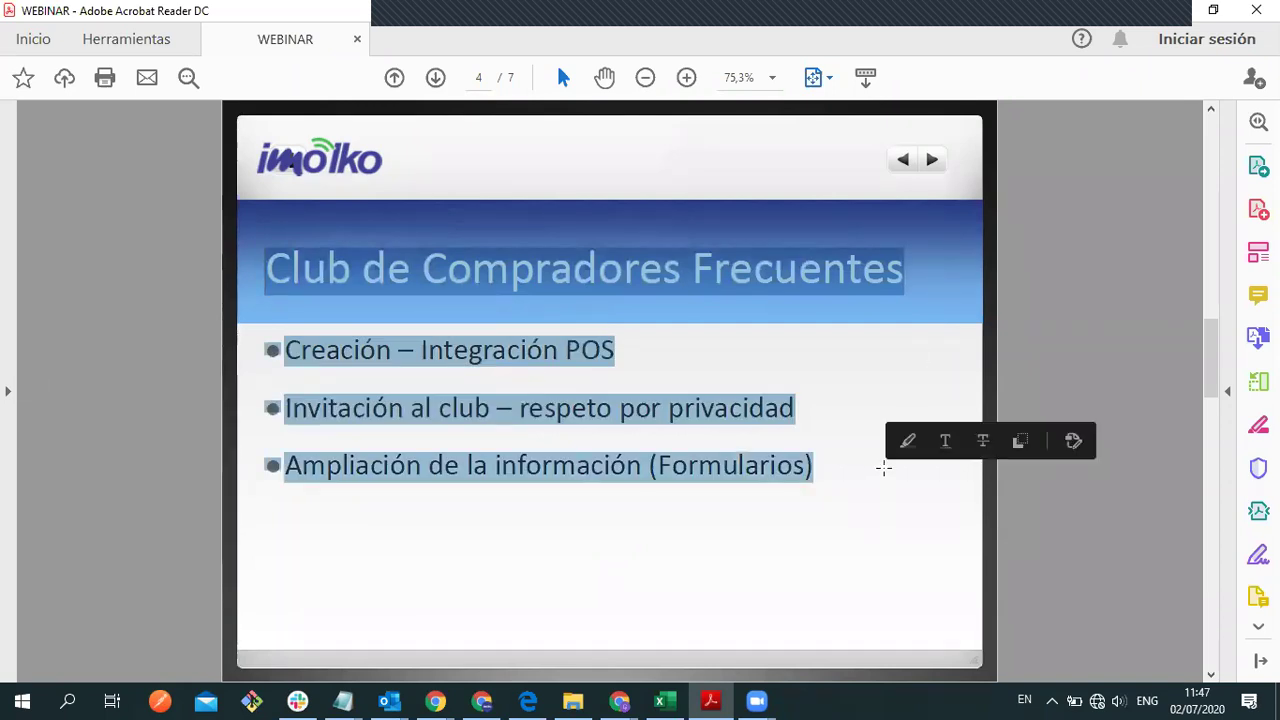
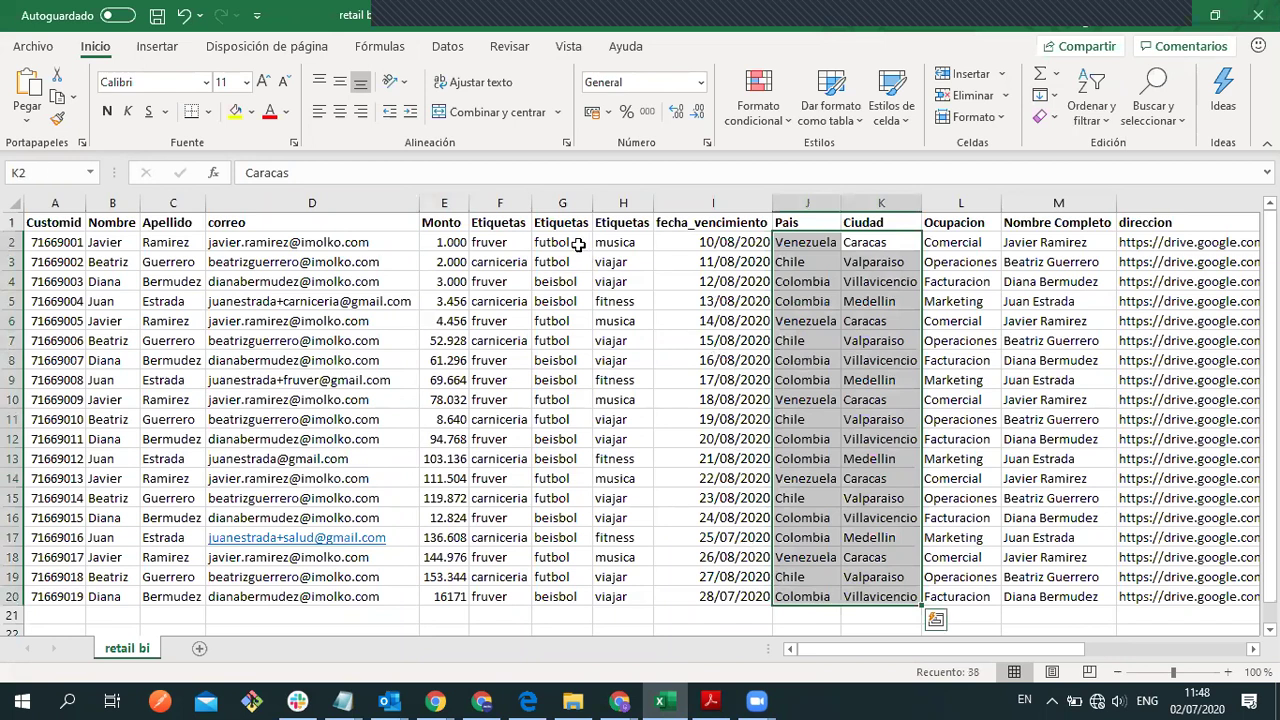
# Step: In the "retail bi" Excel sheet, select the fecha_vencimiento column from its header down to row 21
pyautogui.click(960, 242)
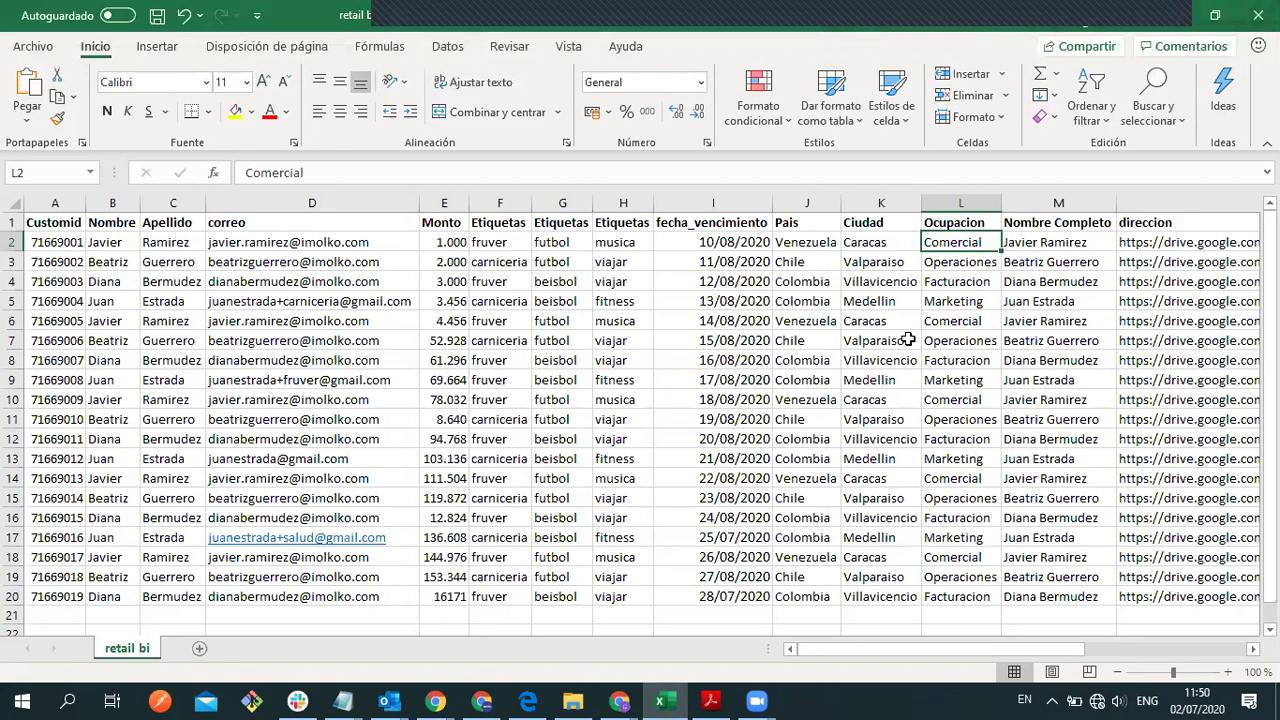
pyautogui.click(700, 337)
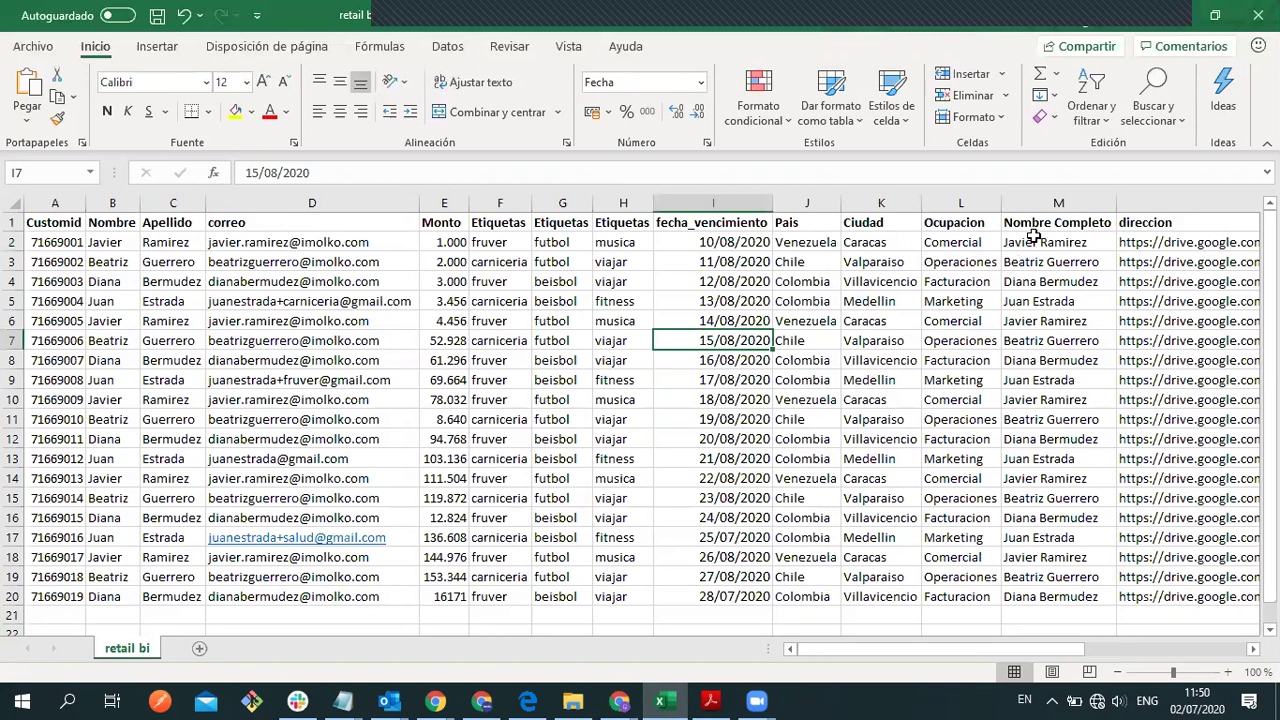
pyautogui.click(735, 224)
pyautogui.moveTo(735, 242); pyautogui.dragTo(728, 612)
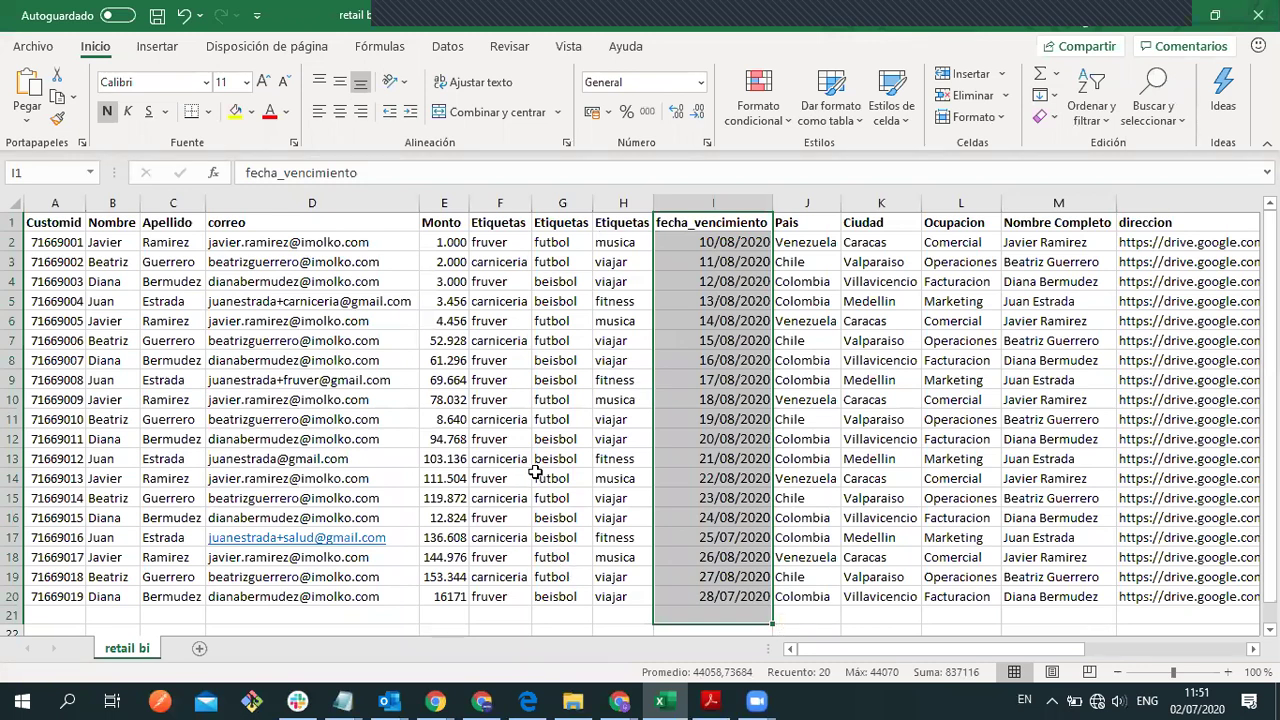
# Step: Review the benefit bullets and join and decline buttons of the Bienvenida de Cliente Retail email, then return to the retail bi sheet
pyautogui.hotkey('alt', 'Tab')
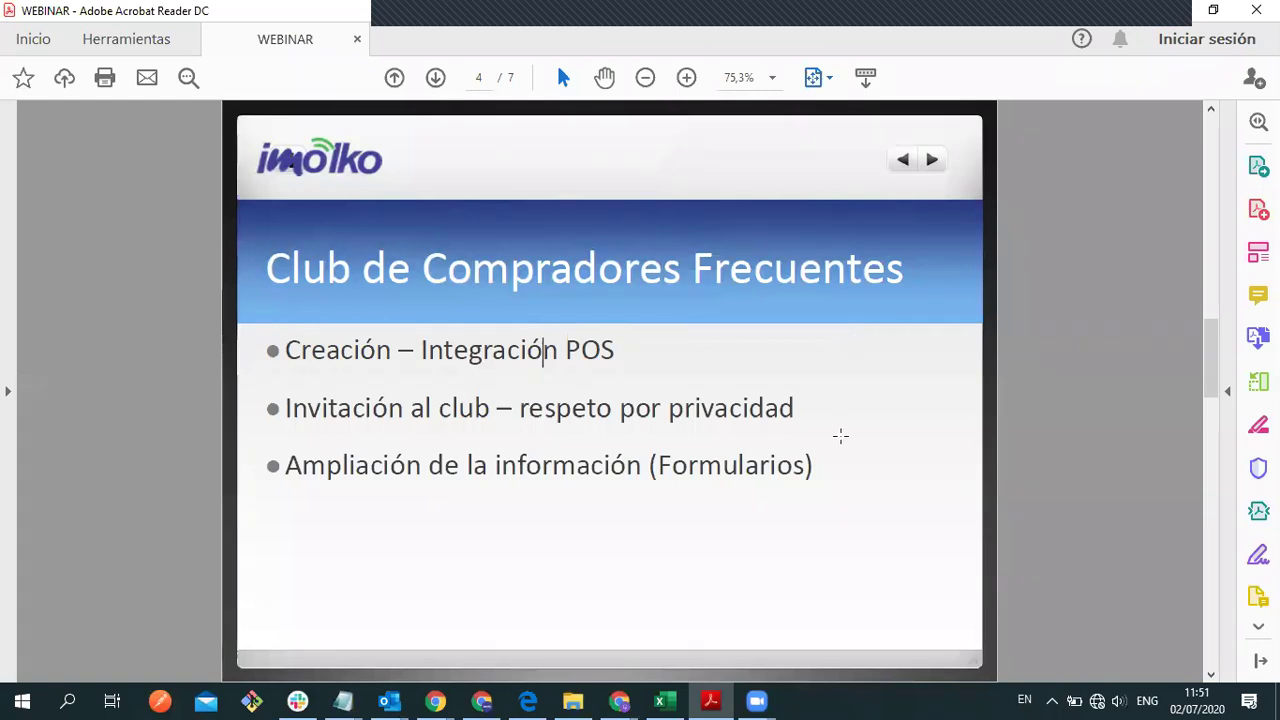
pyautogui.click(625, 703)
pyautogui.click(726, 654)
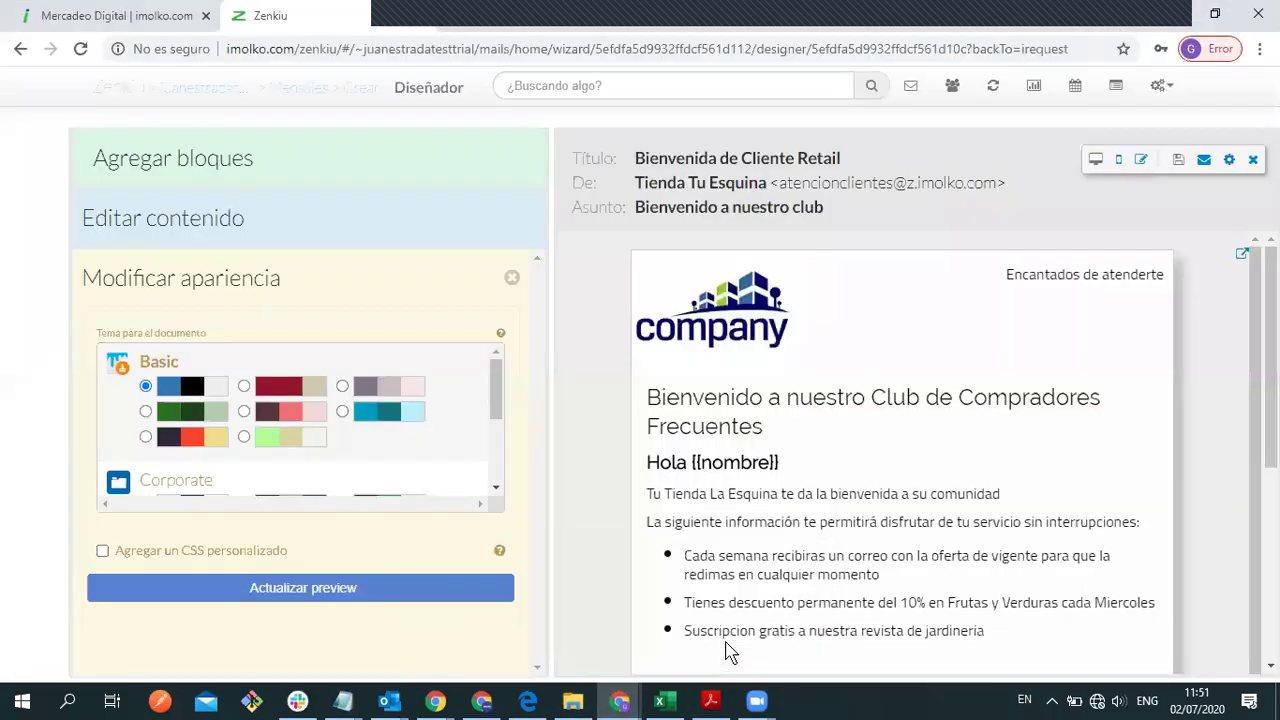
pyautogui.scroll(-3, 778, 545)
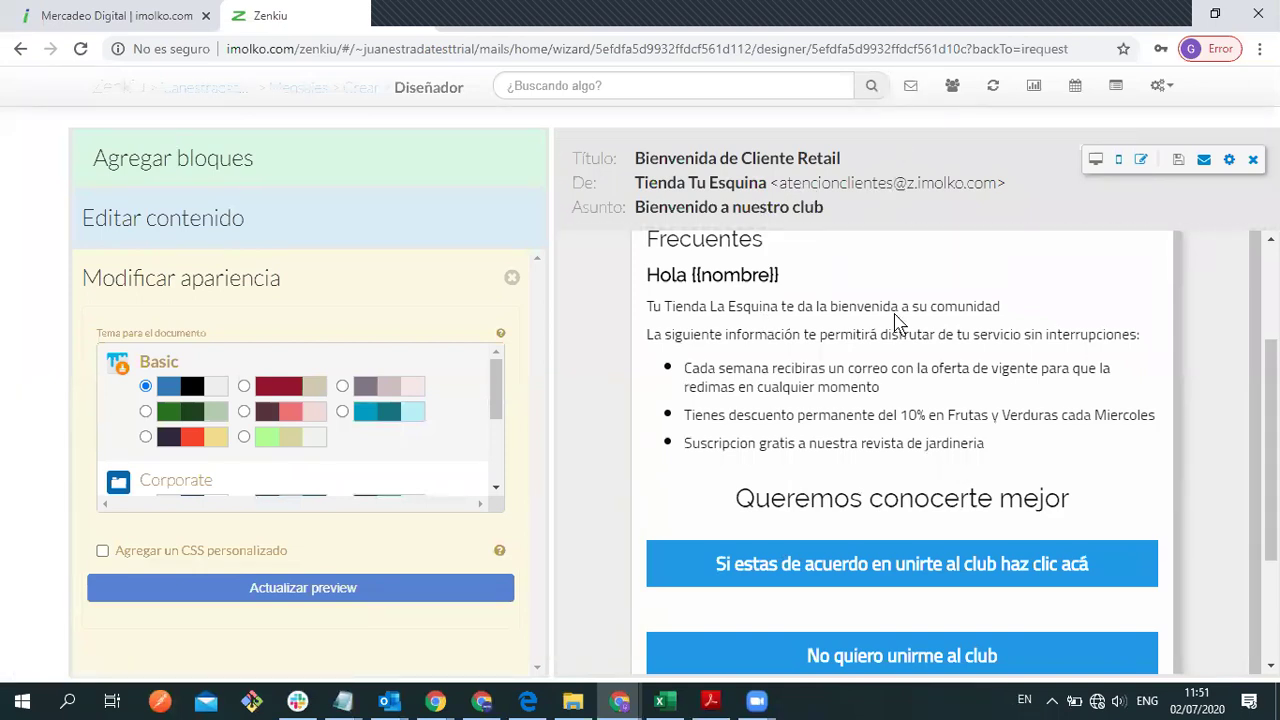
pyautogui.scroll(2, 897, 322)
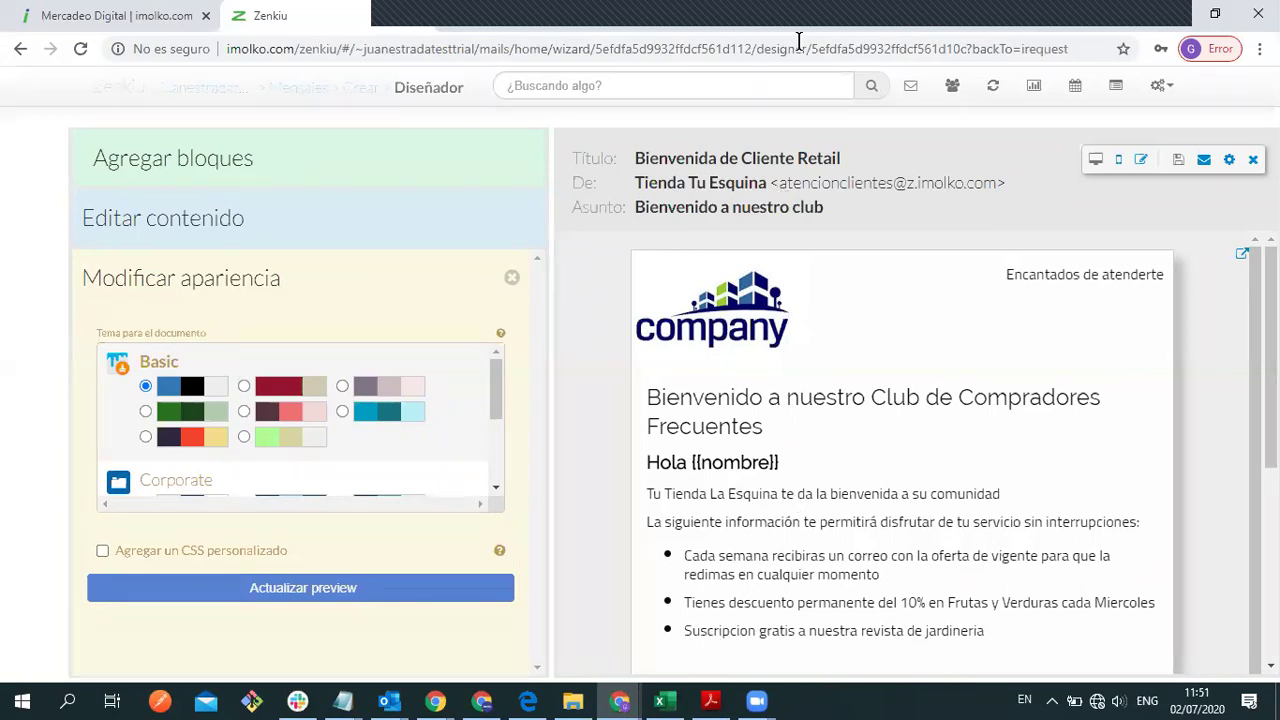
pyautogui.moveTo(727, 30)
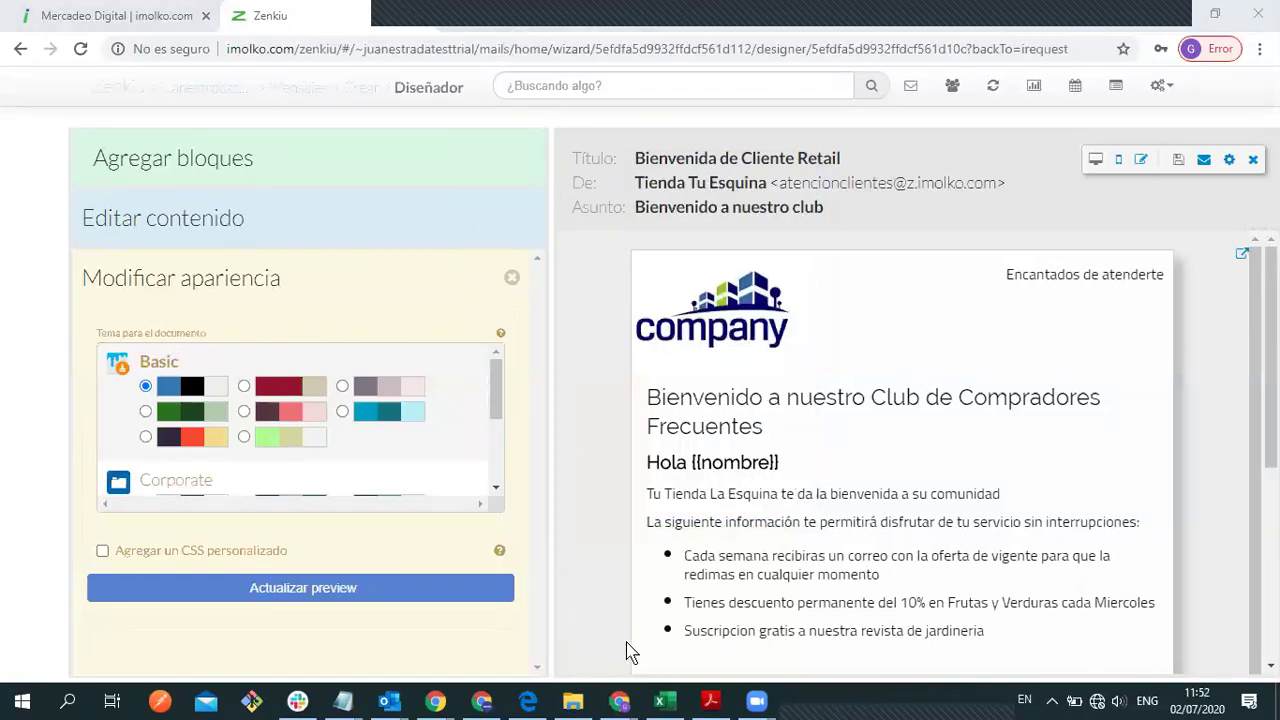
pyautogui.click(707, 395)
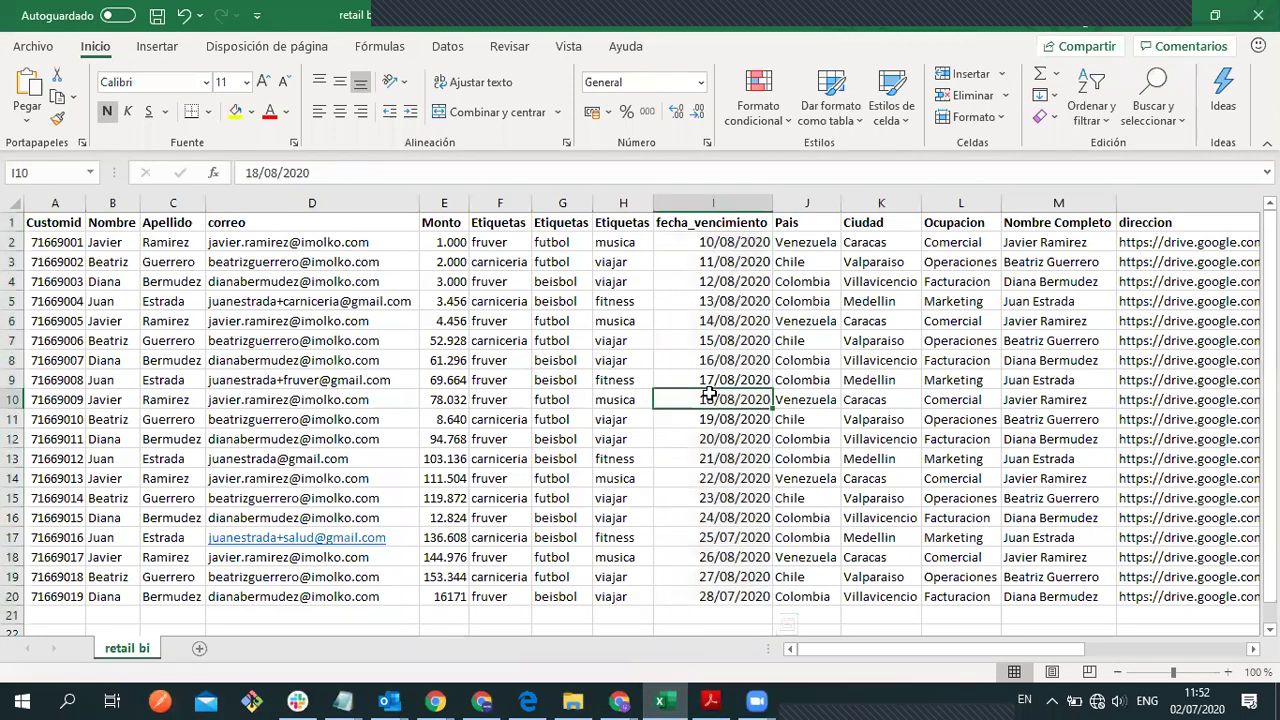
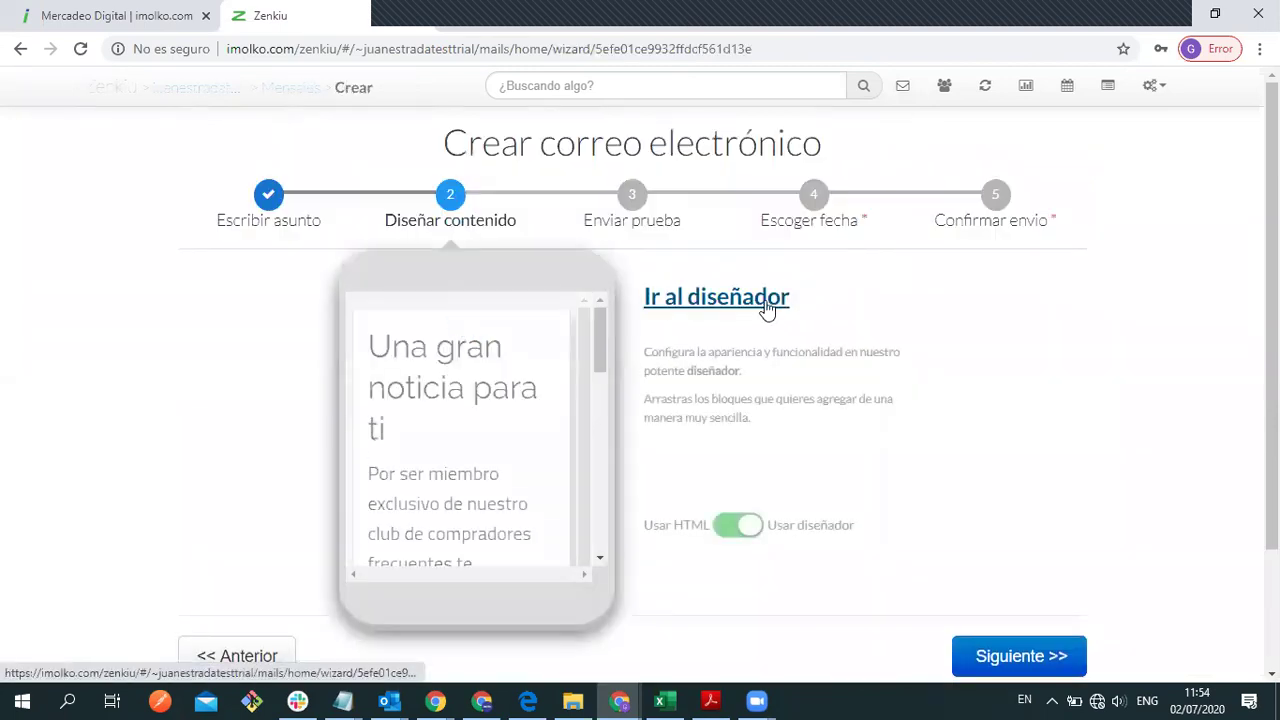
# Step: Open the Nuevos productos Tienda Tu Esquina email in the designer and move the Domicilio Gratis block below the Una gran noticia para ti block
pyautogui.click(767, 310)
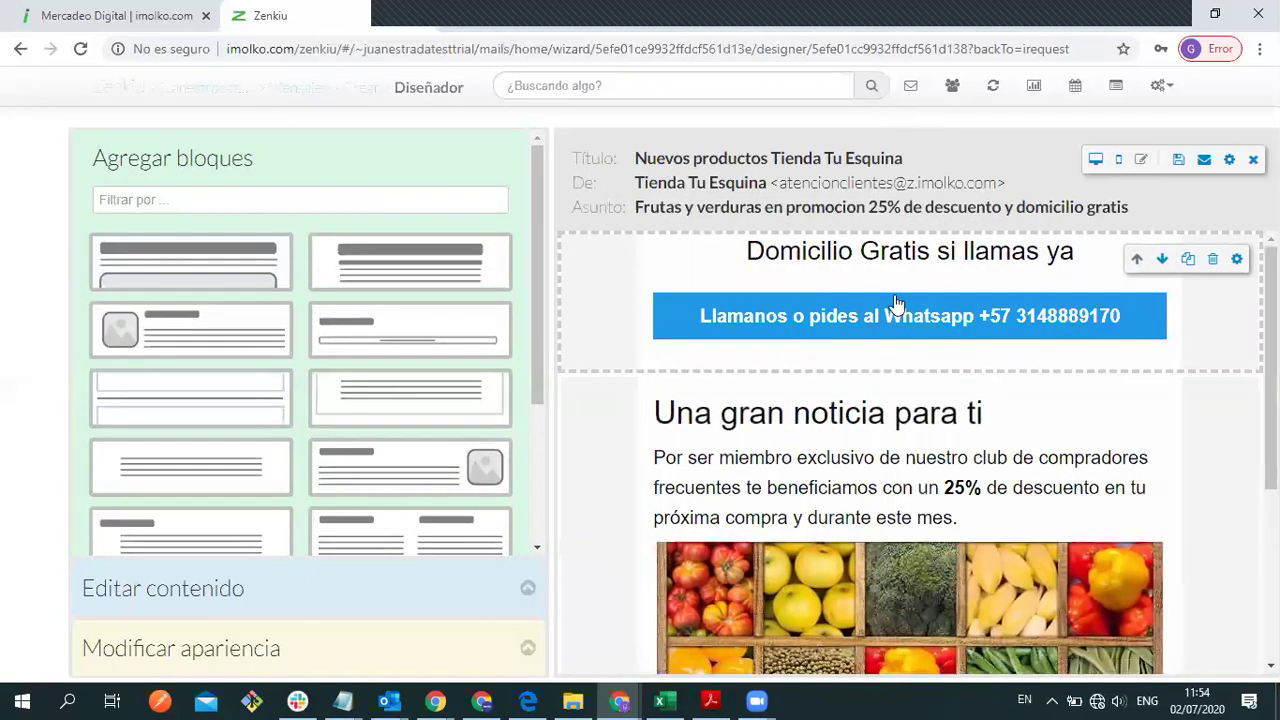
pyautogui.click(1163, 260)
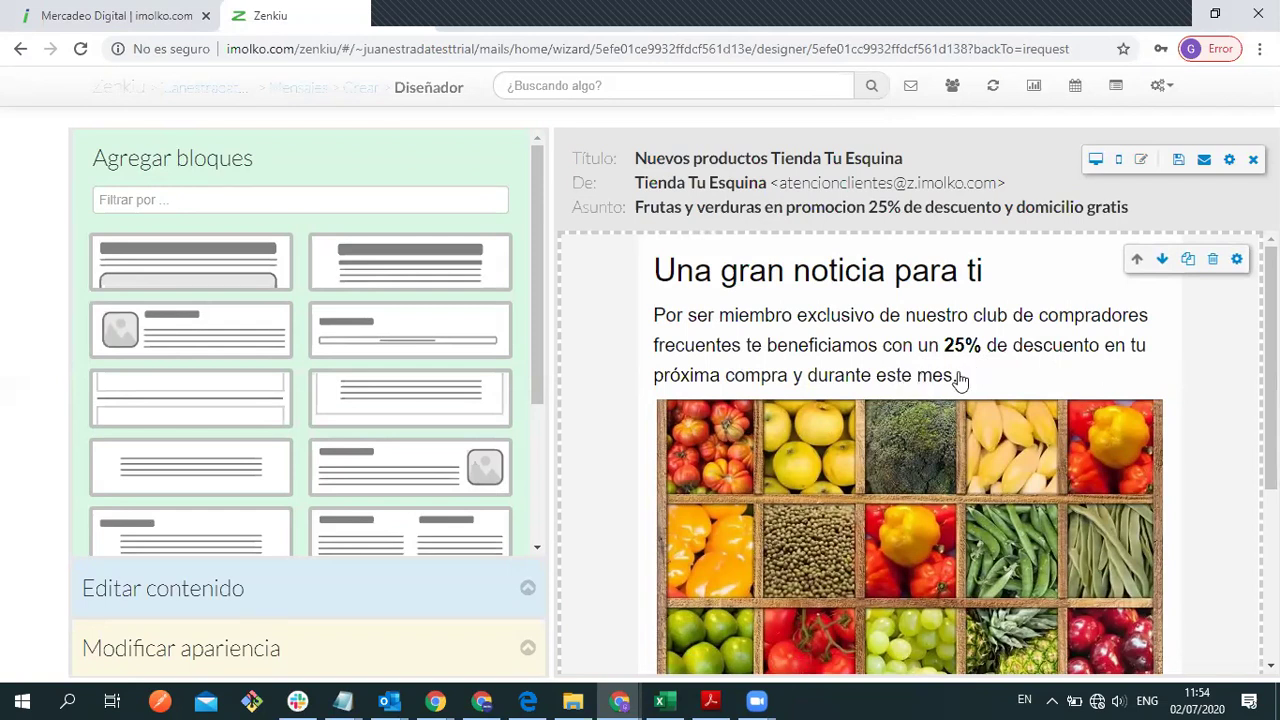
pyautogui.scroll(-3, 910, 450)
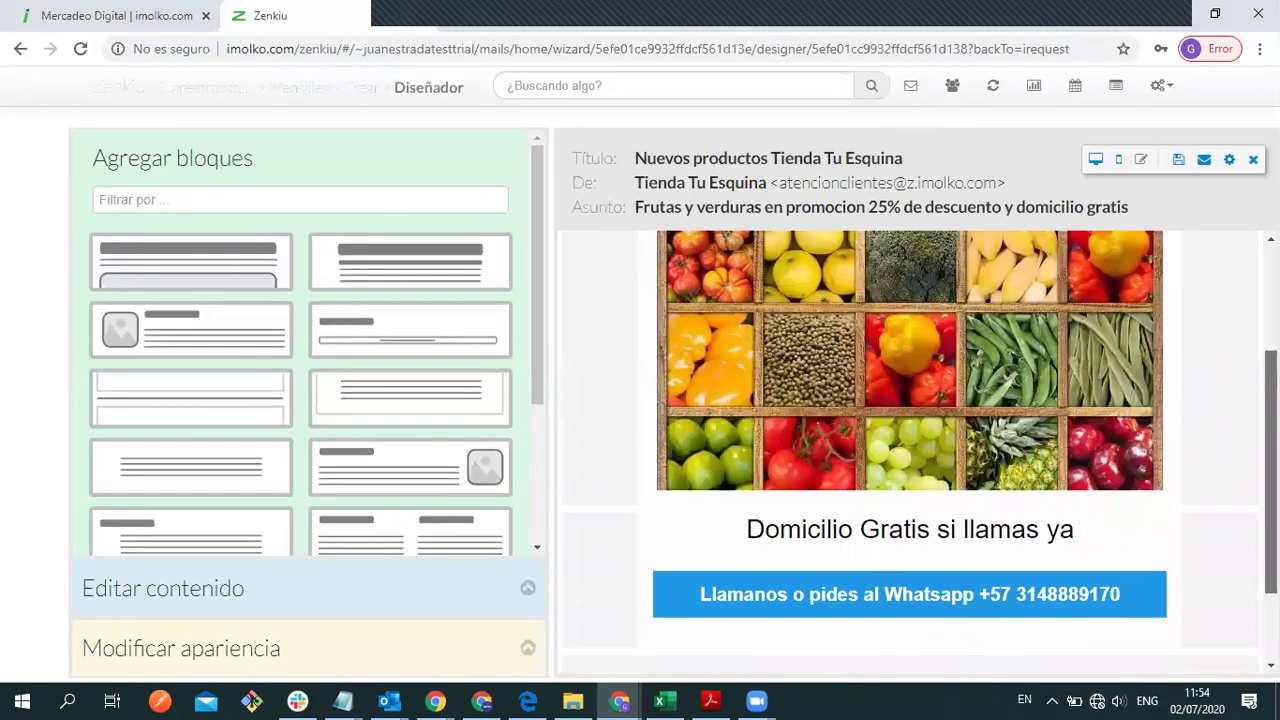
# Step: Check the Fidelización – Próxima acción slide in the WEBINAR PDF, then review the promotional email's discount text, produce image and call-to-action in Zenkiu
pyautogui.hotkey('alt', 'Tab')
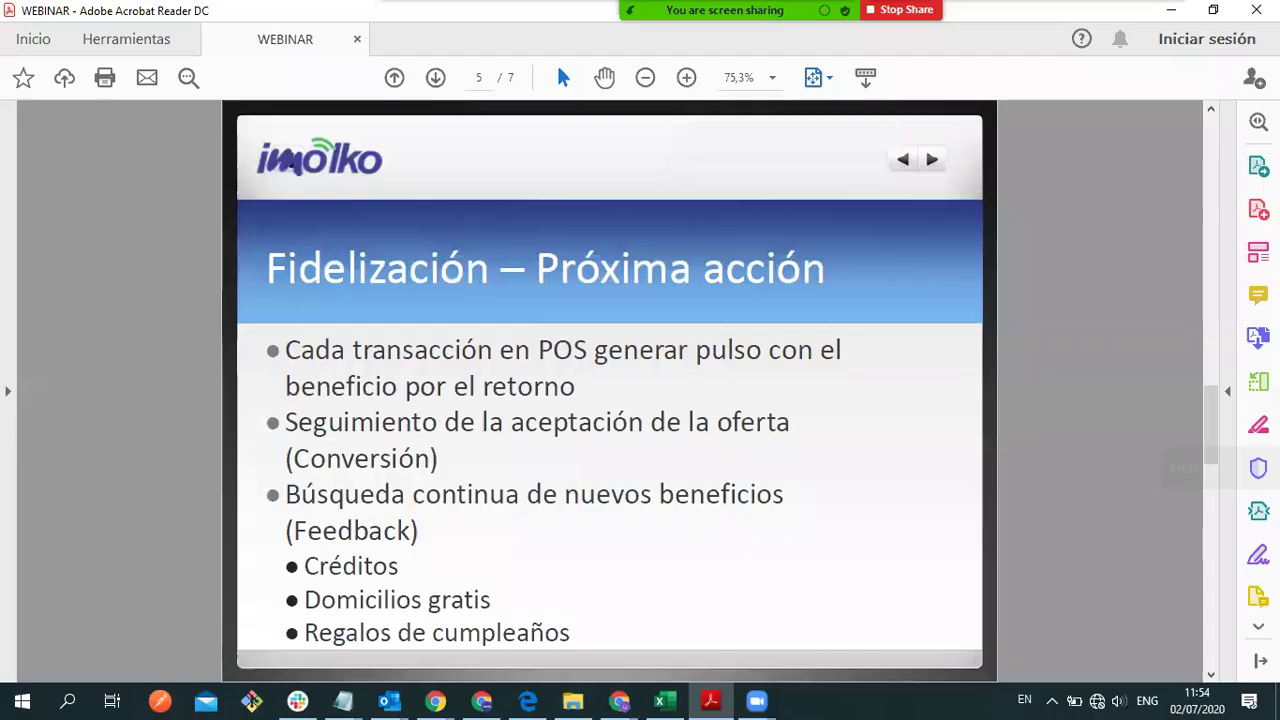
pyautogui.hotkey('alt', 'Tab')
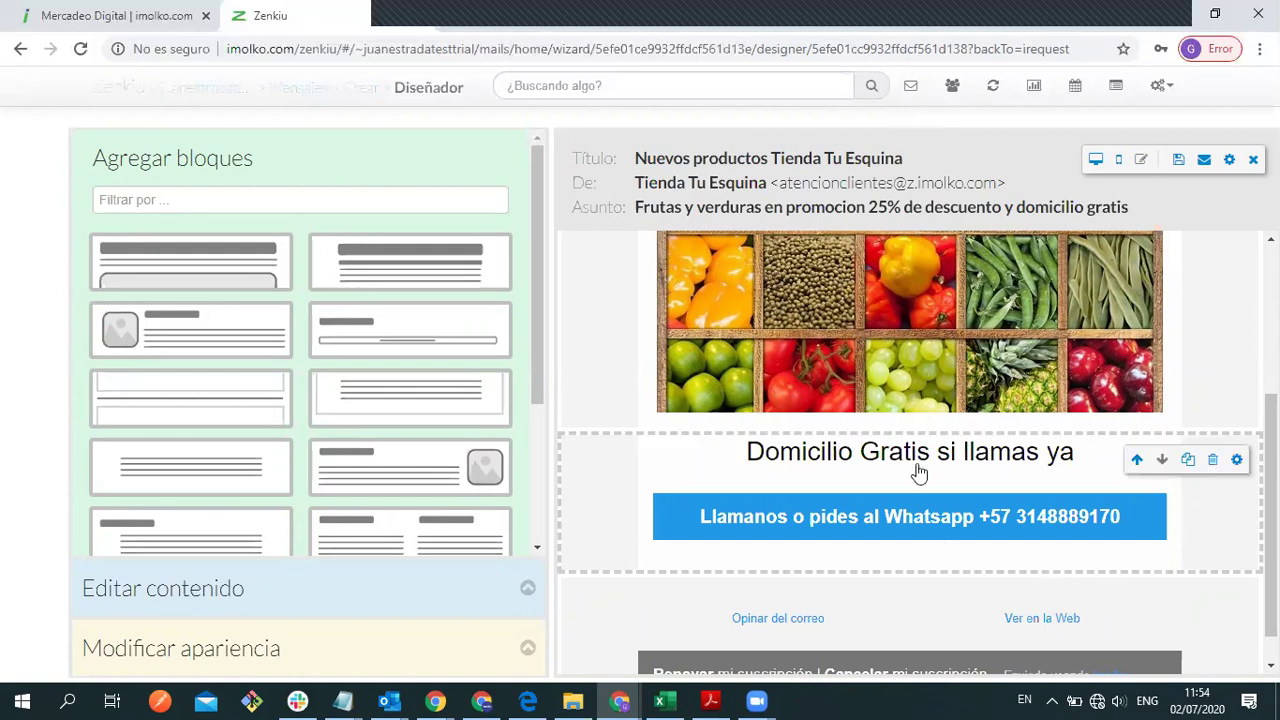
pyautogui.scroll(3, 1030, 350)
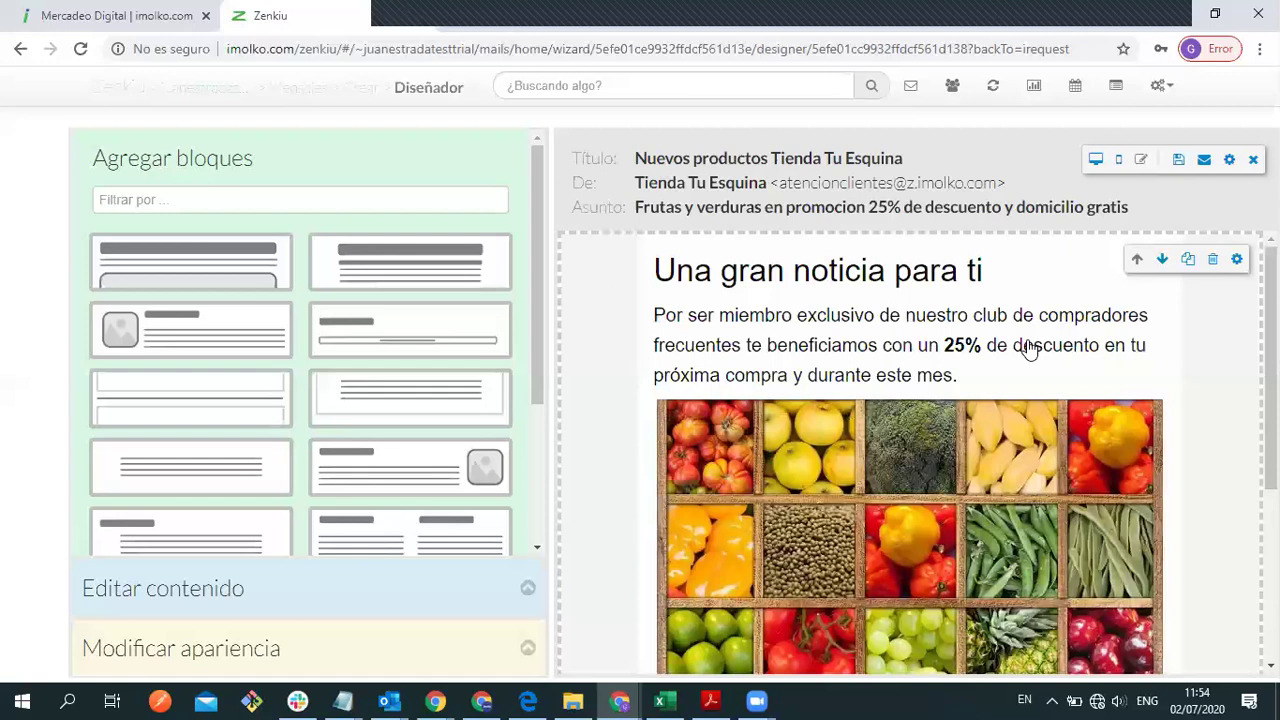
pyautogui.scroll(-3, 1030, 350)
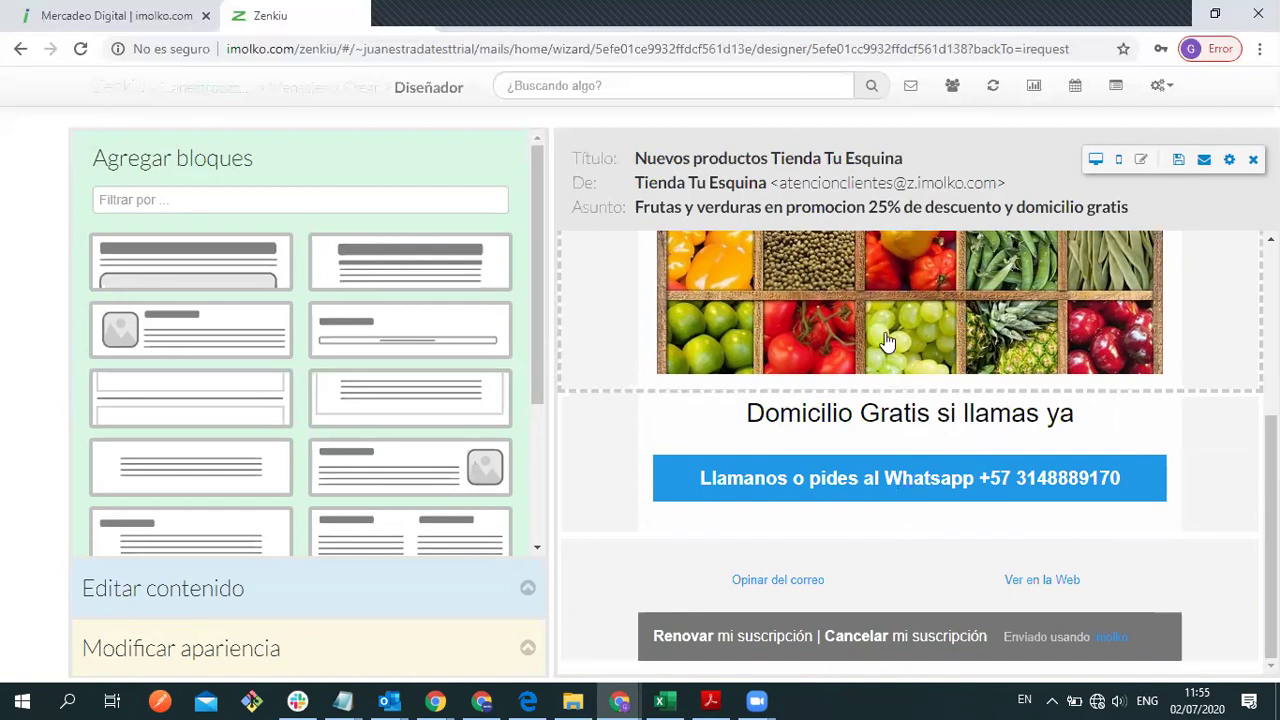
pyautogui.scroll(3, 897, 333)
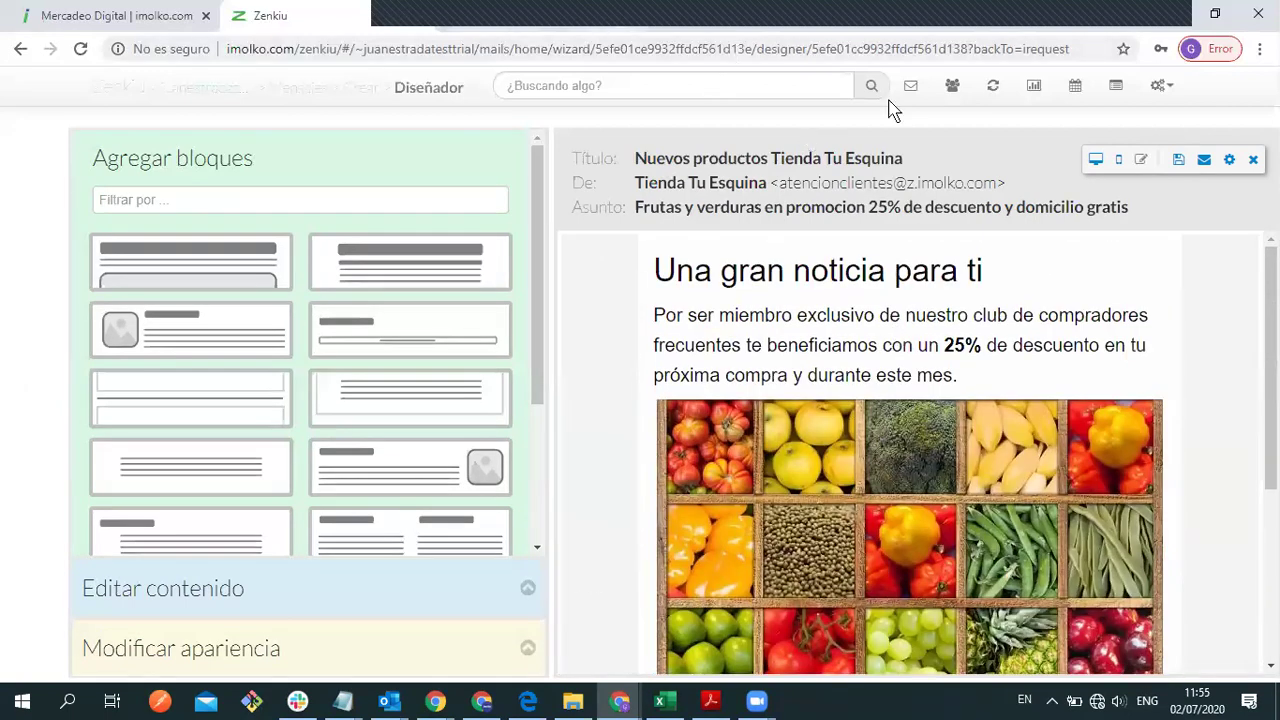
# Step: Open the contacts page and load the message drafts in a separate browser tab
pyautogui.click(954, 95)
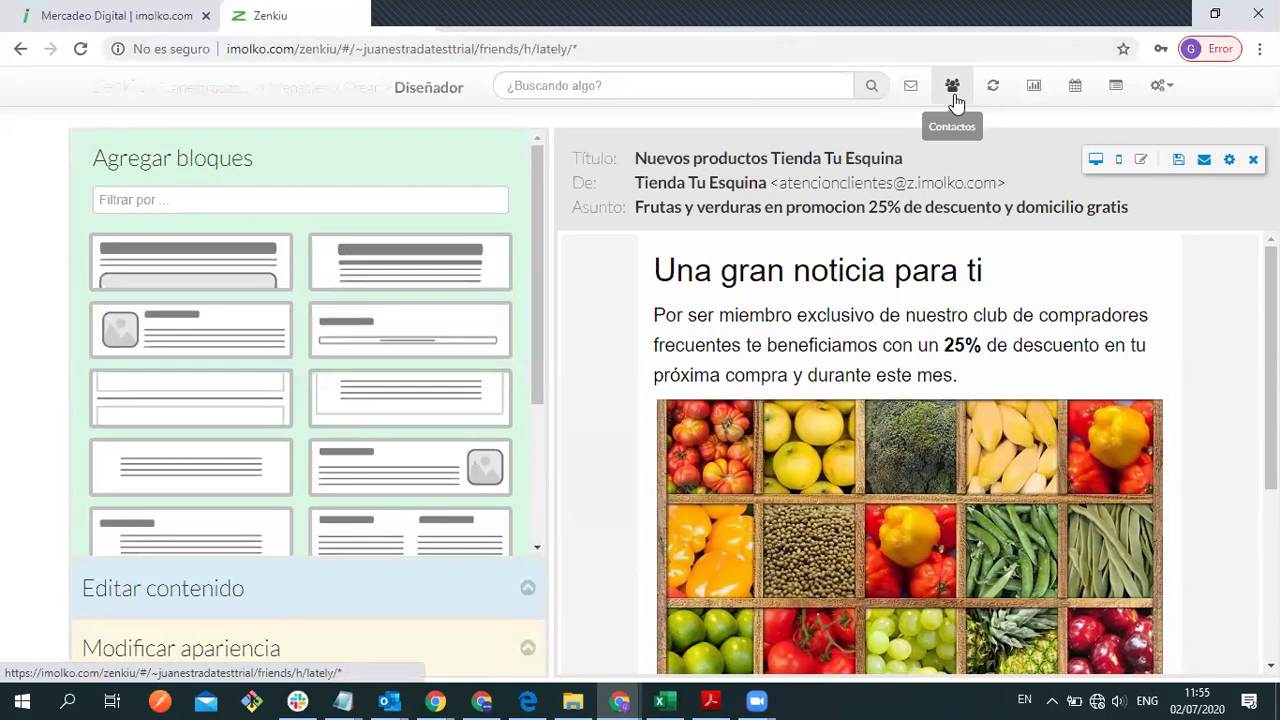
pyautogui.hotkey('ctrl', '-')
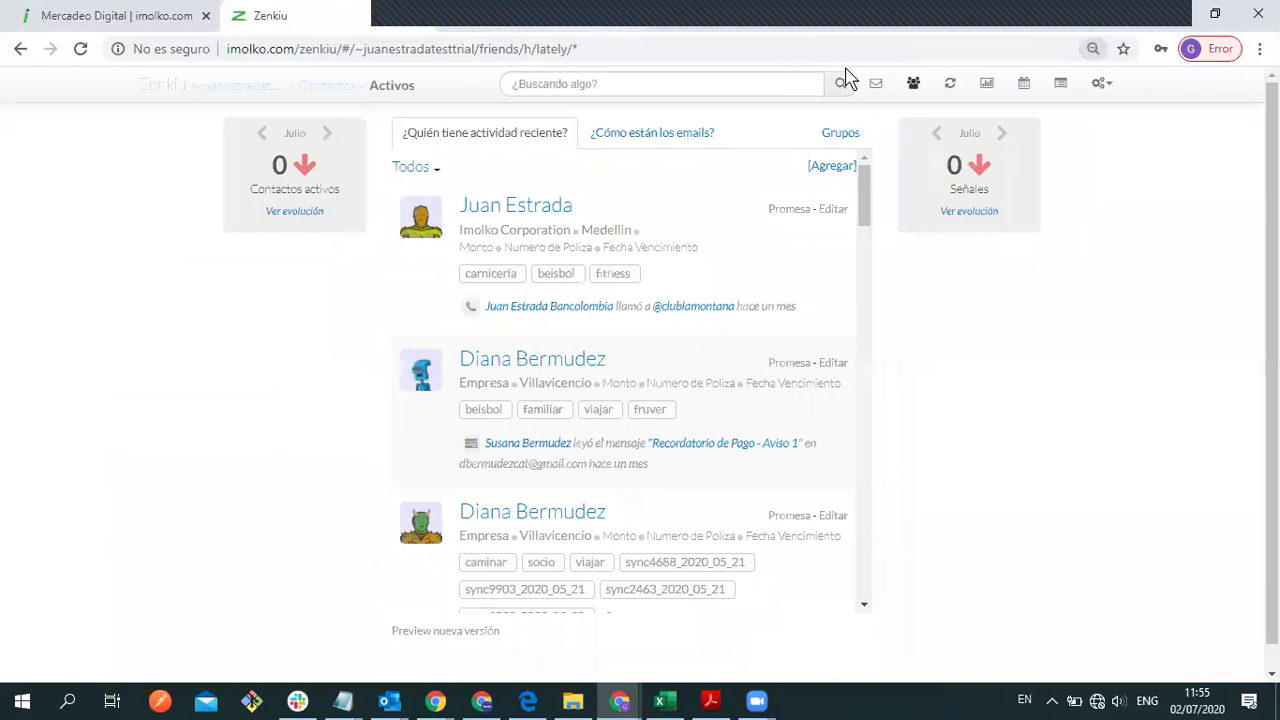
pyautogui.rightClick(880, 93)
pyautogui.click(890, 104)
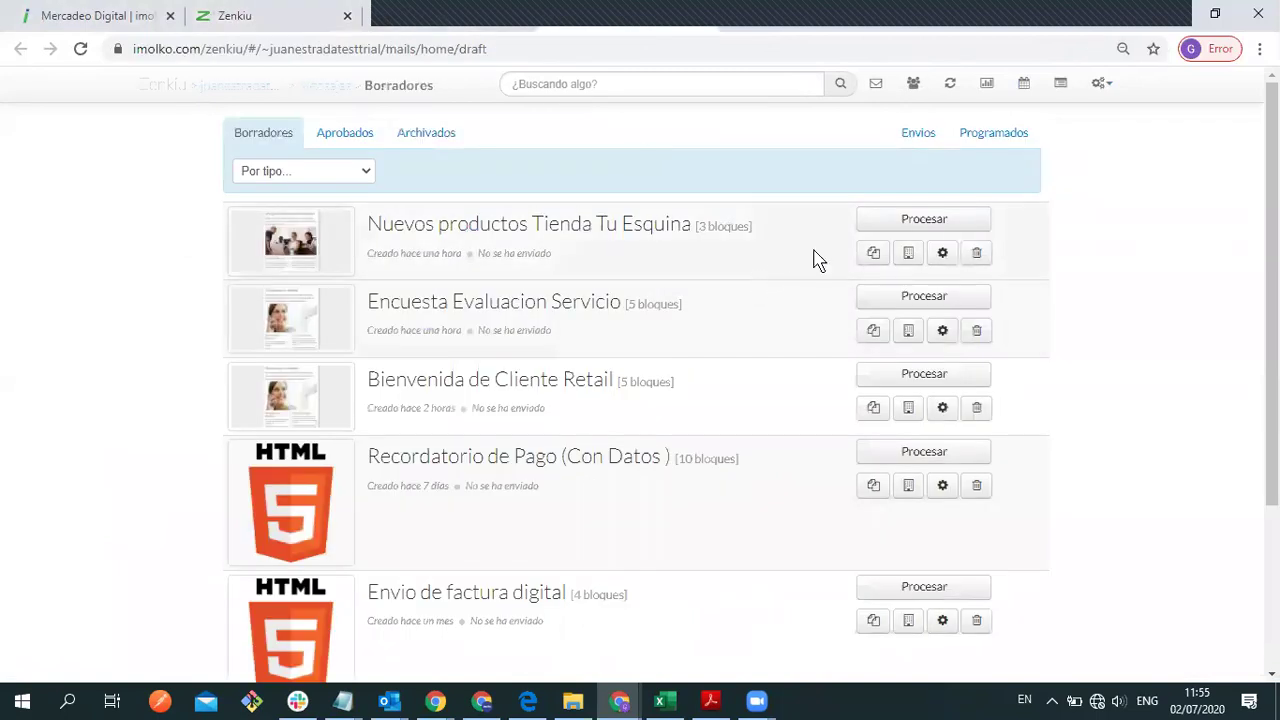
# Step: Process the Nuevos productos Tienda Tu Esquina draft with the send date set to Decidir después and finalize the message
pyautogui.click(912, 221)
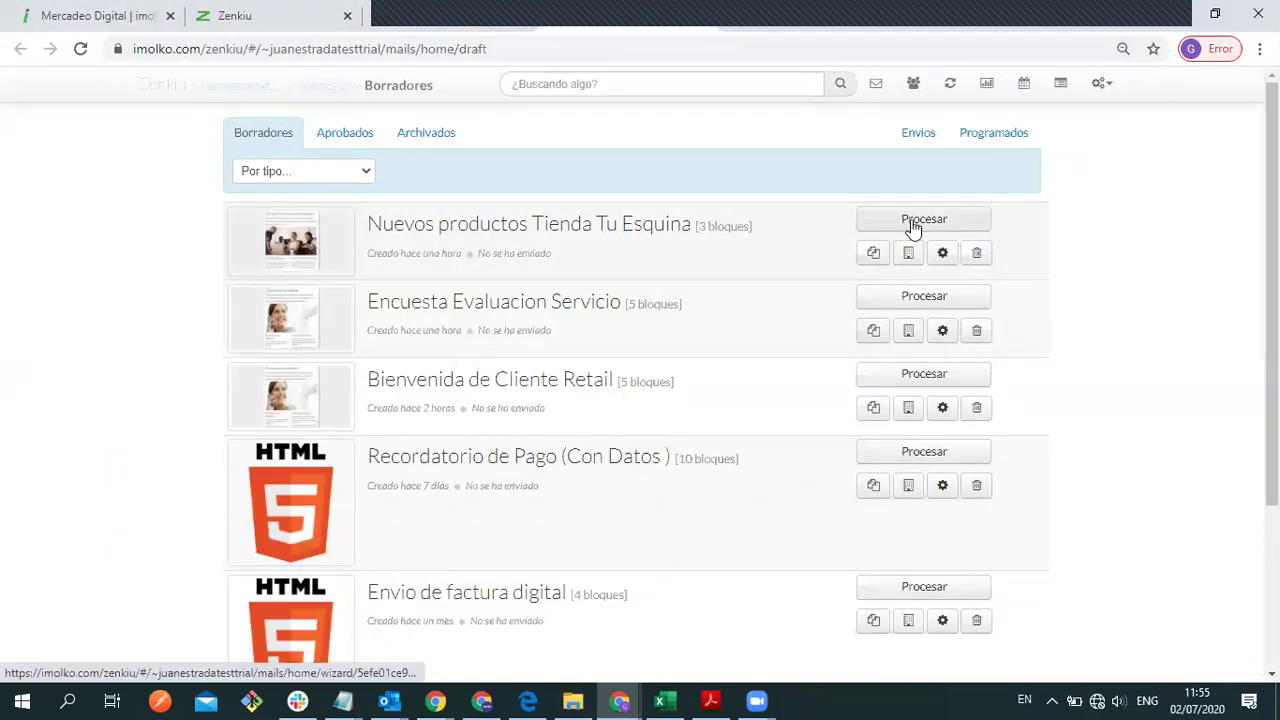
pyautogui.click(962, 600)
pyautogui.click(962, 598)
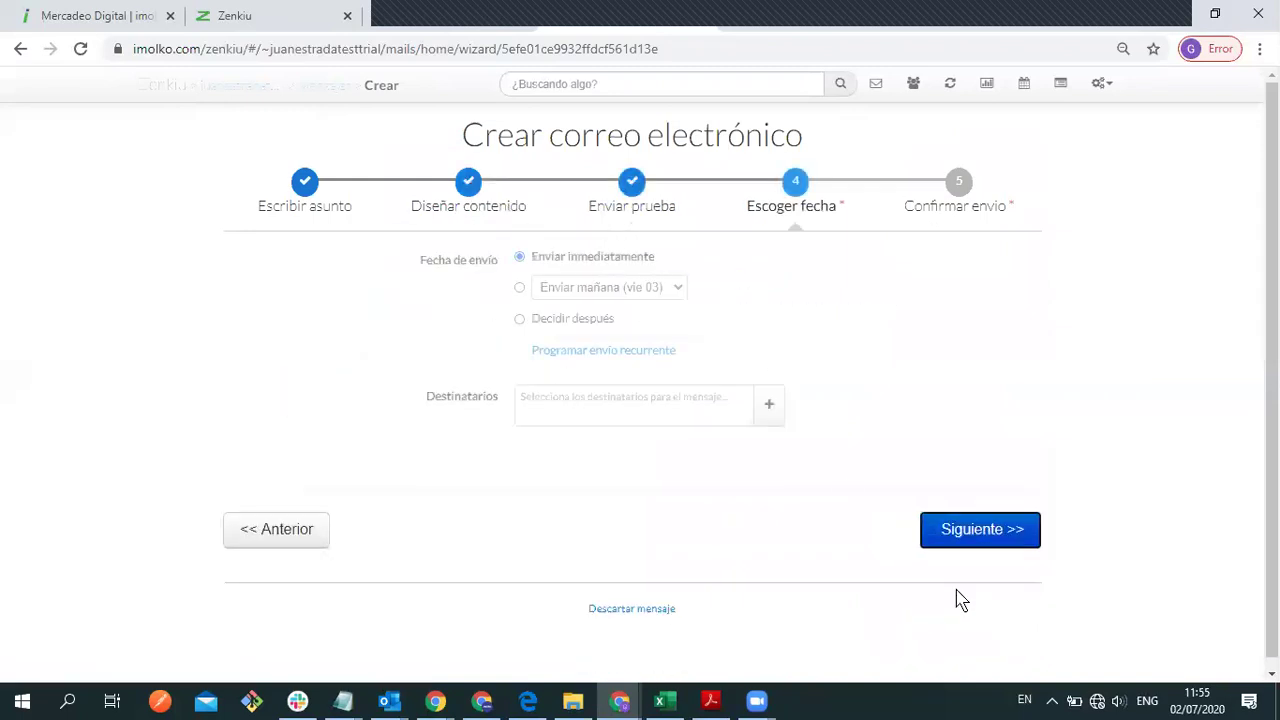
pyautogui.click(577, 320)
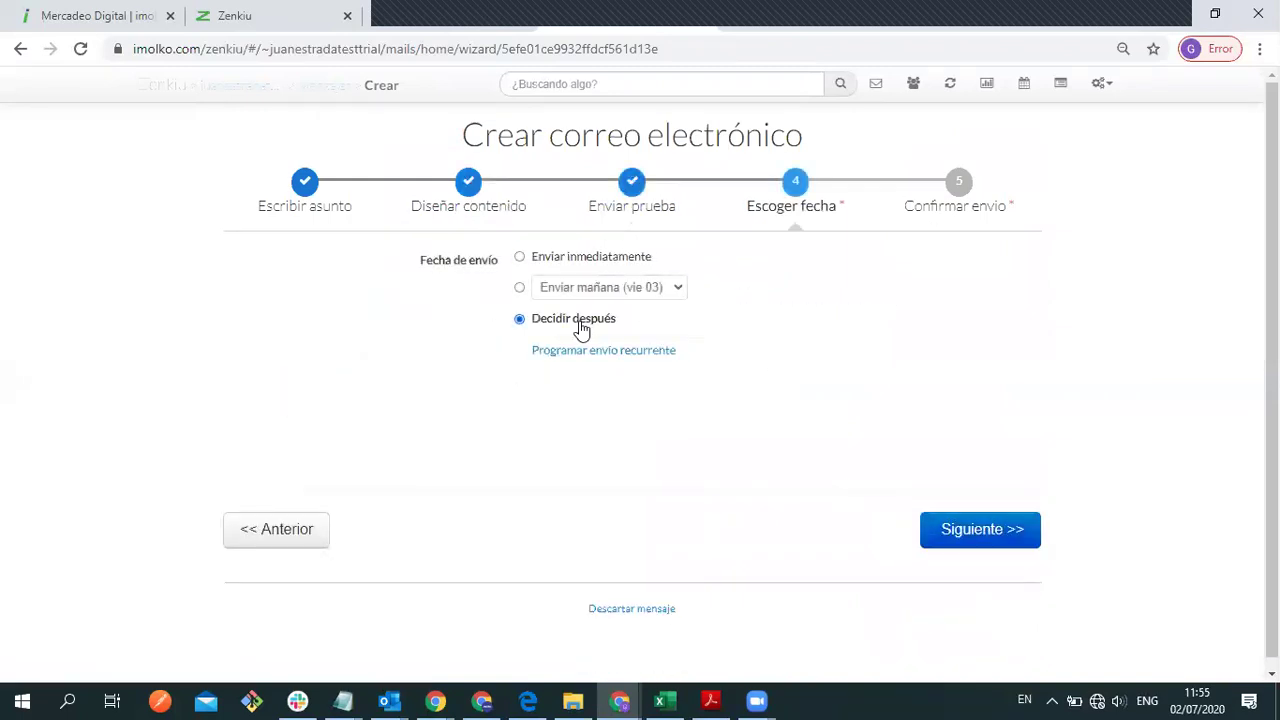
pyautogui.click(989, 546)
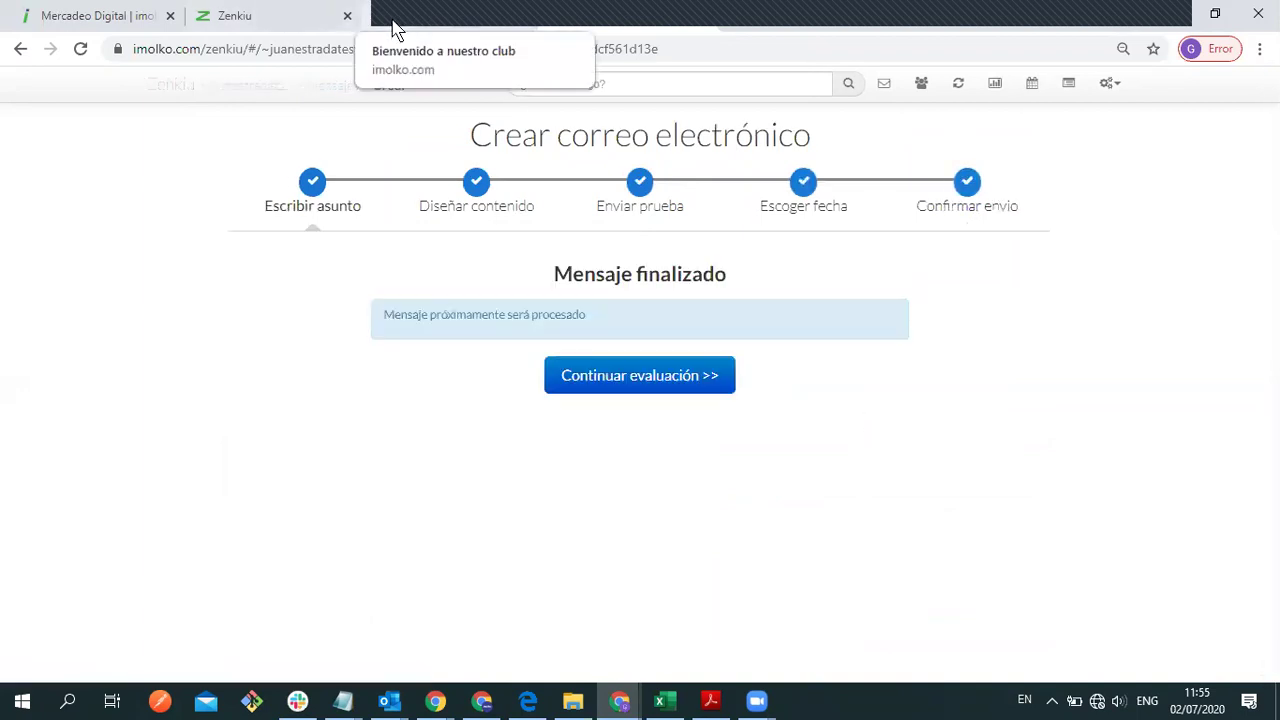
# Step: Return to the contacts tab, open the new version's preview and add a flow titled Beneficio postcompra retail
pyautogui.click(263, 20)
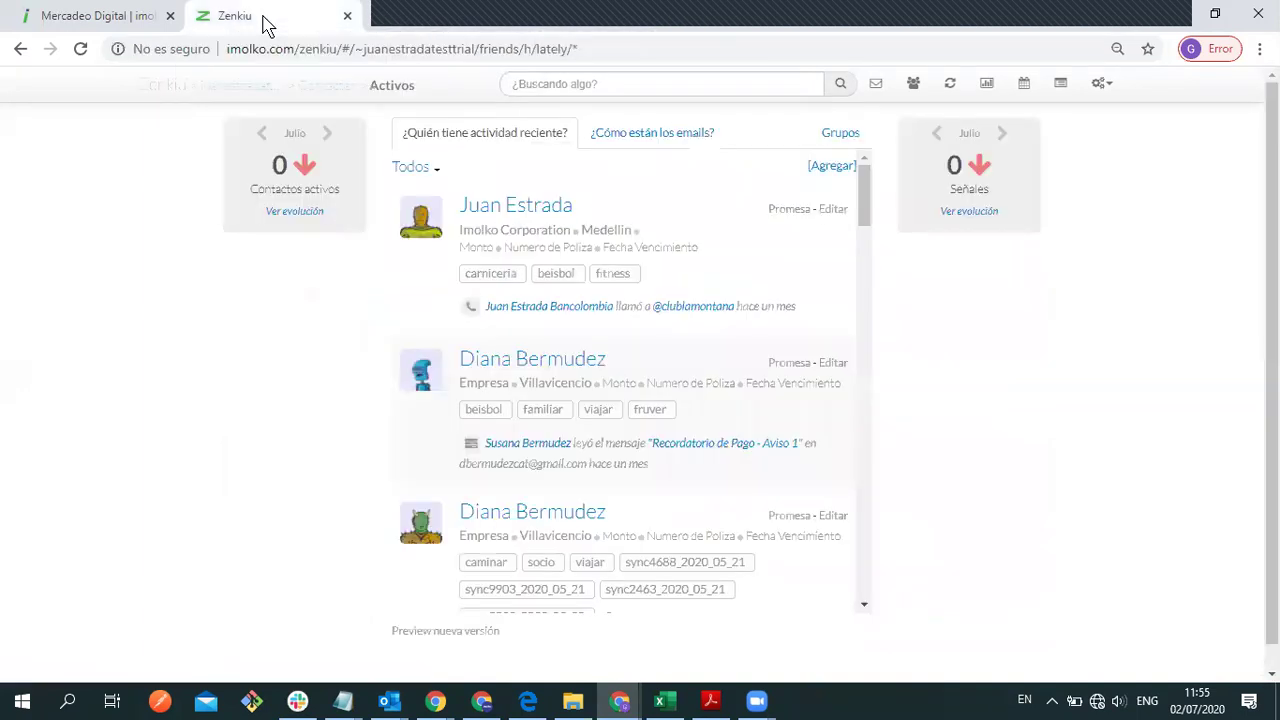
pyautogui.click(445, 632)
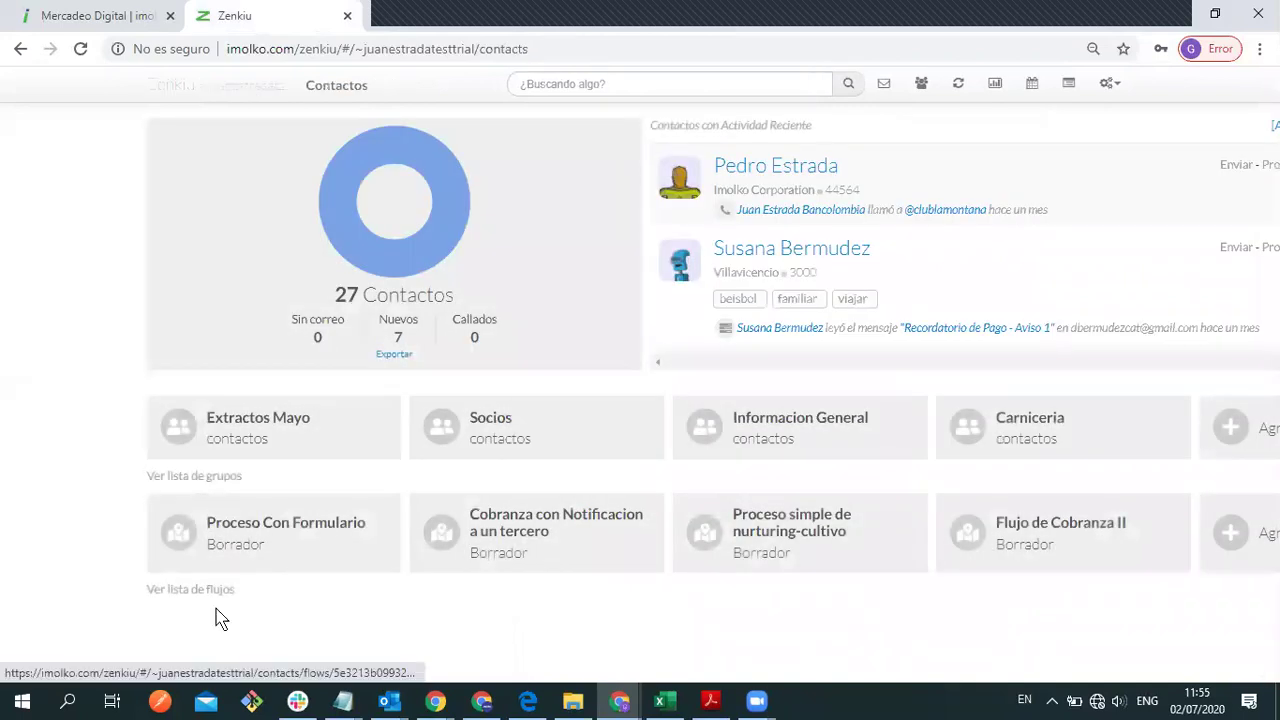
pyautogui.click(1232, 533)
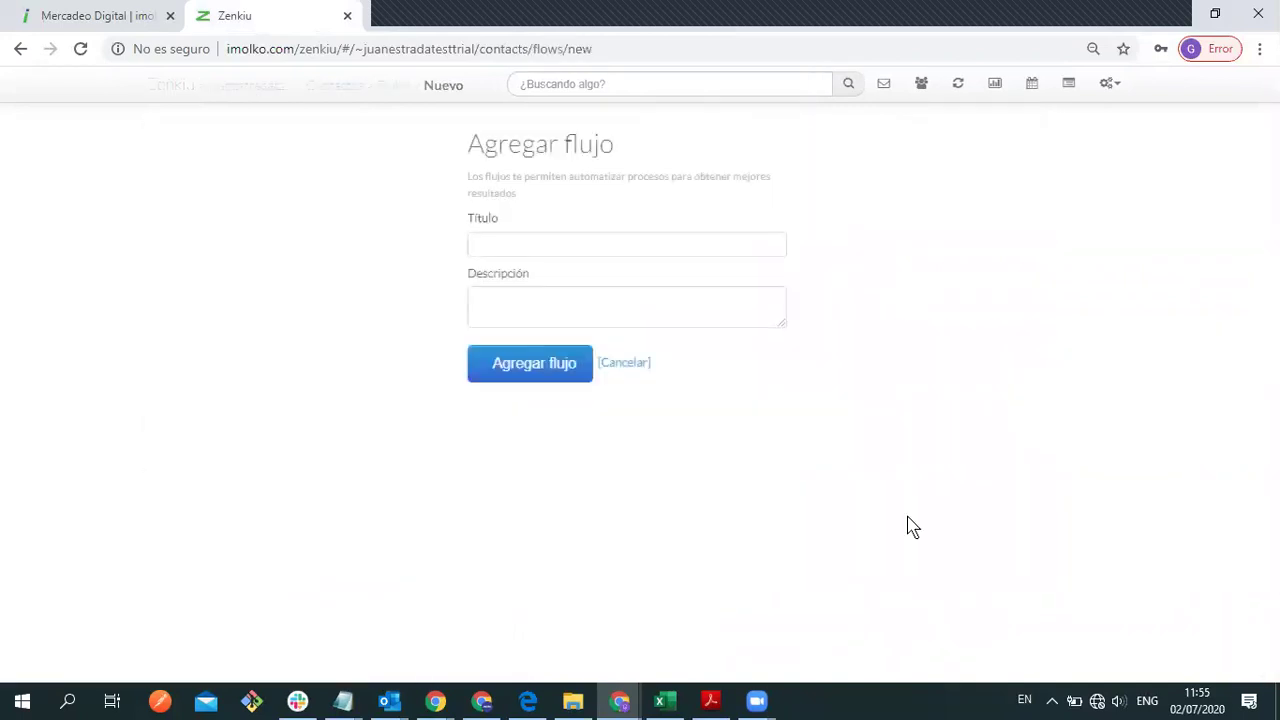
pyautogui.click(531, 245)
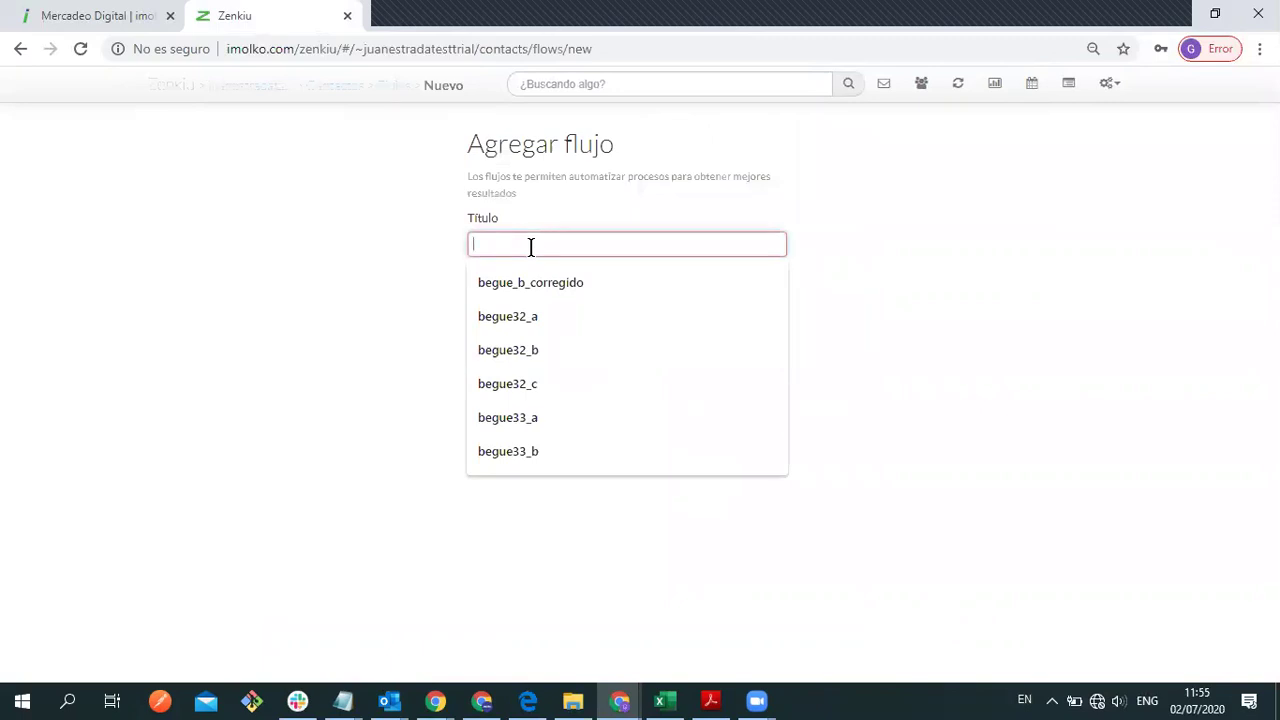
pyautogui.write('Bener')
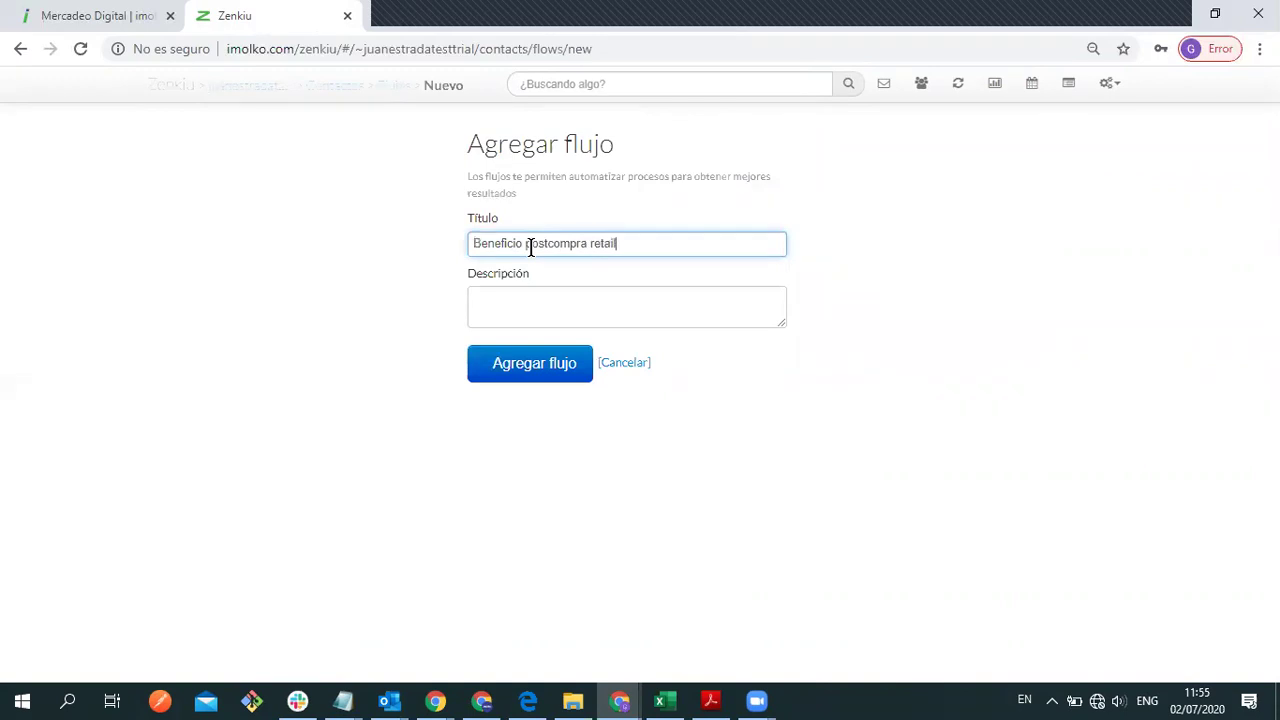
pyautogui.click(512, 372)
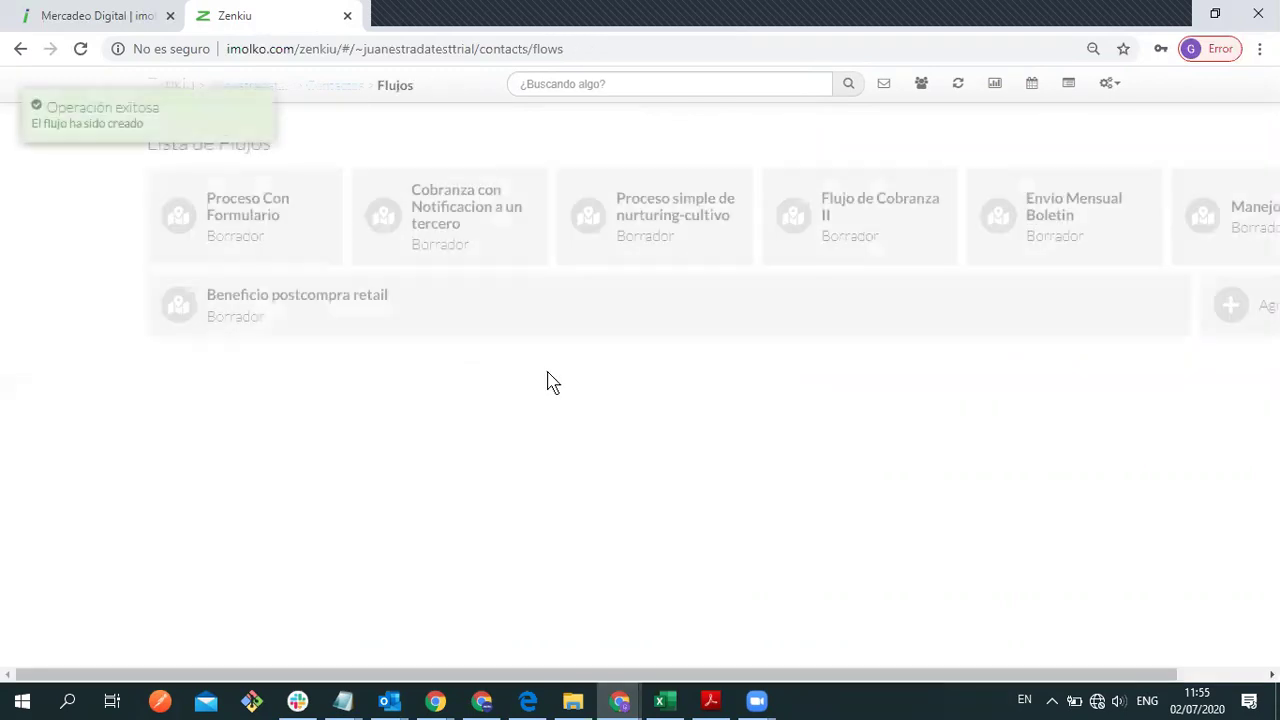
# Step: Open the Beneficio postcompra retail flow for design, add a start block and a Contacto nos chateó block, and connect them
pyautogui.click(323, 297)
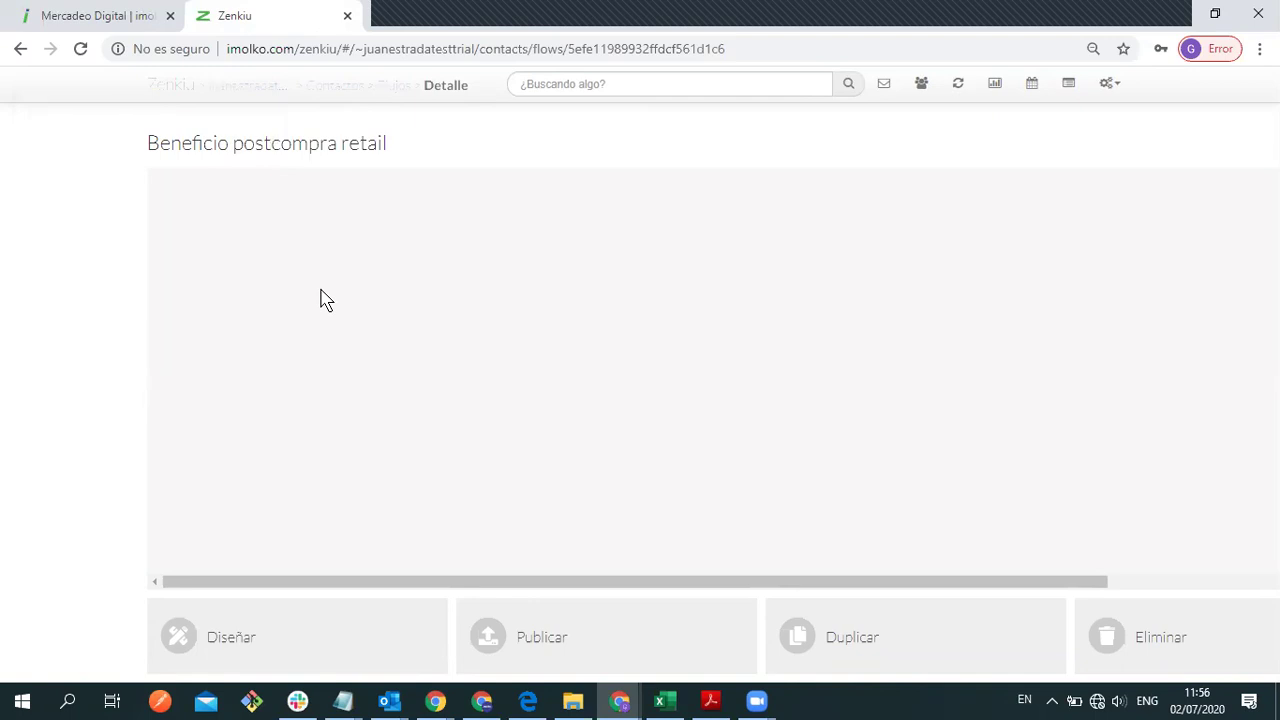
pyautogui.click(229, 645)
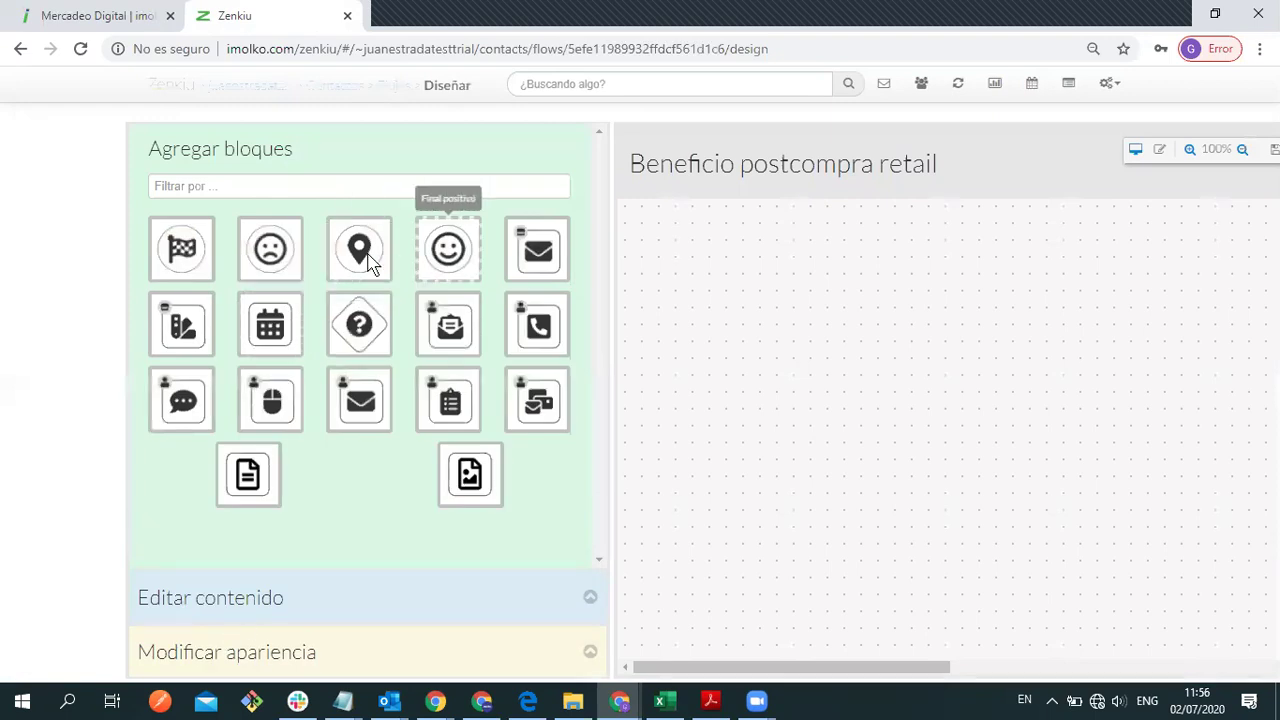
pyautogui.moveTo(213, 255); pyautogui.dragTo(687, 266)
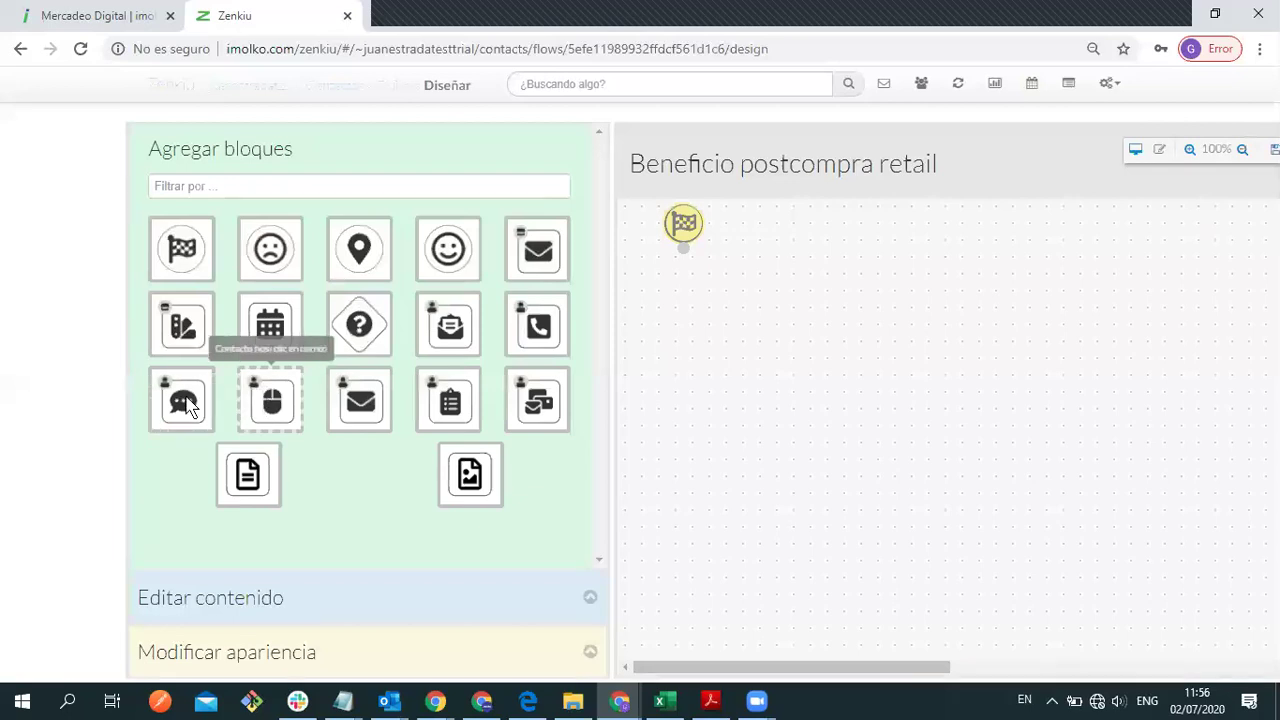
pyautogui.moveTo(183, 402); pyautogui.dragTo(791, 234)
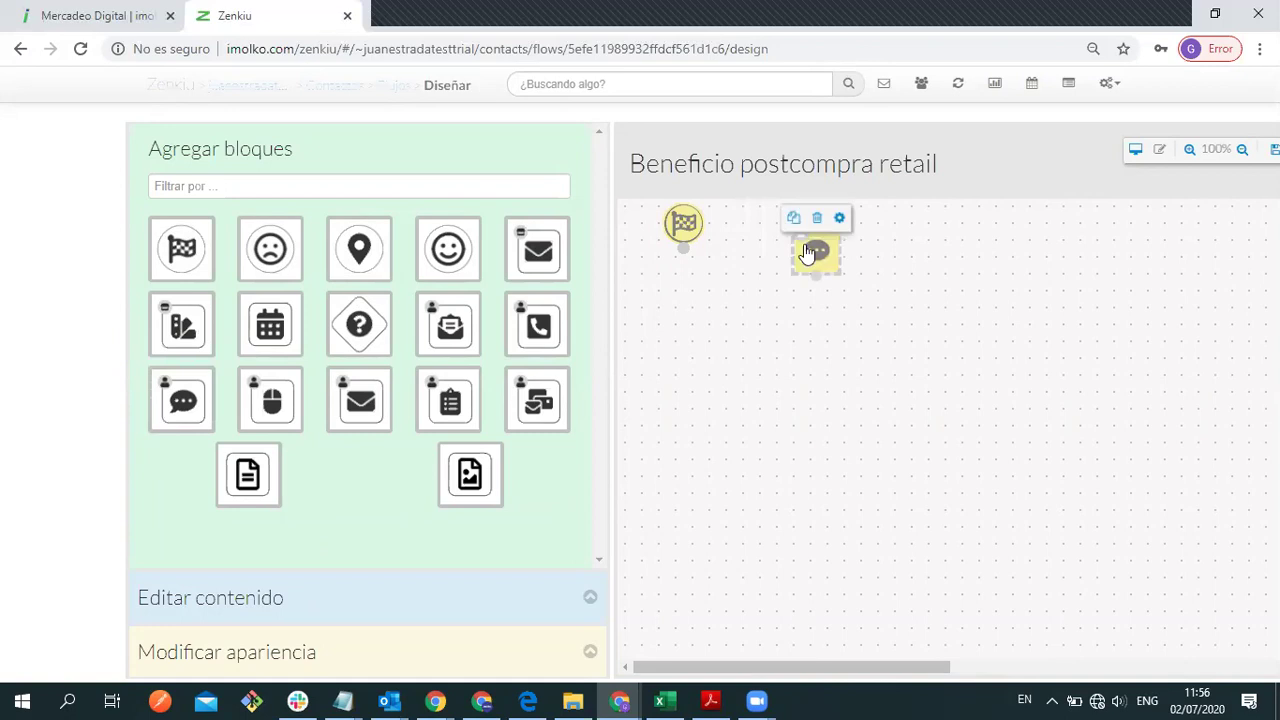
pyautogui.moveTo(686, 250); pyautogui.dragTo(805, 237)
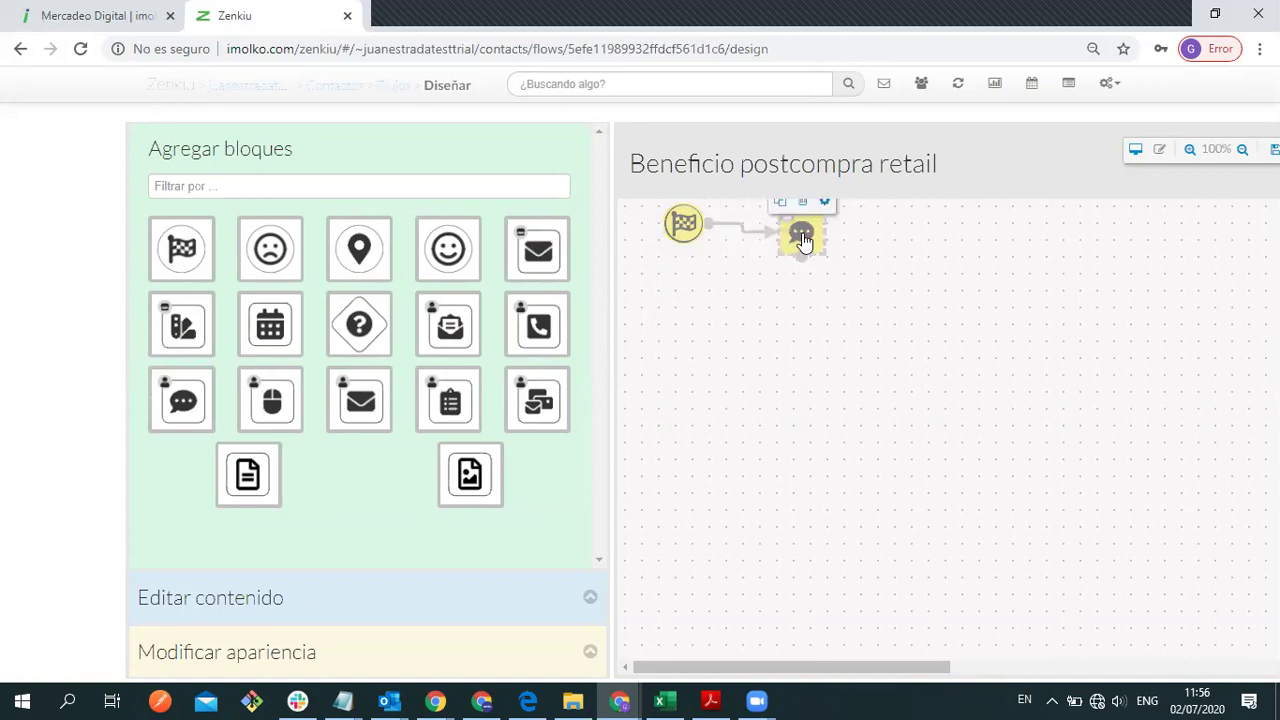
# Step: Align the start block with the Contacto nos chateó block and display the latter's title on the canvas
pyautogui.click(803, 240)
pyautogui.moveTo(686, 223); pyautogui.dragTo(677, 229)
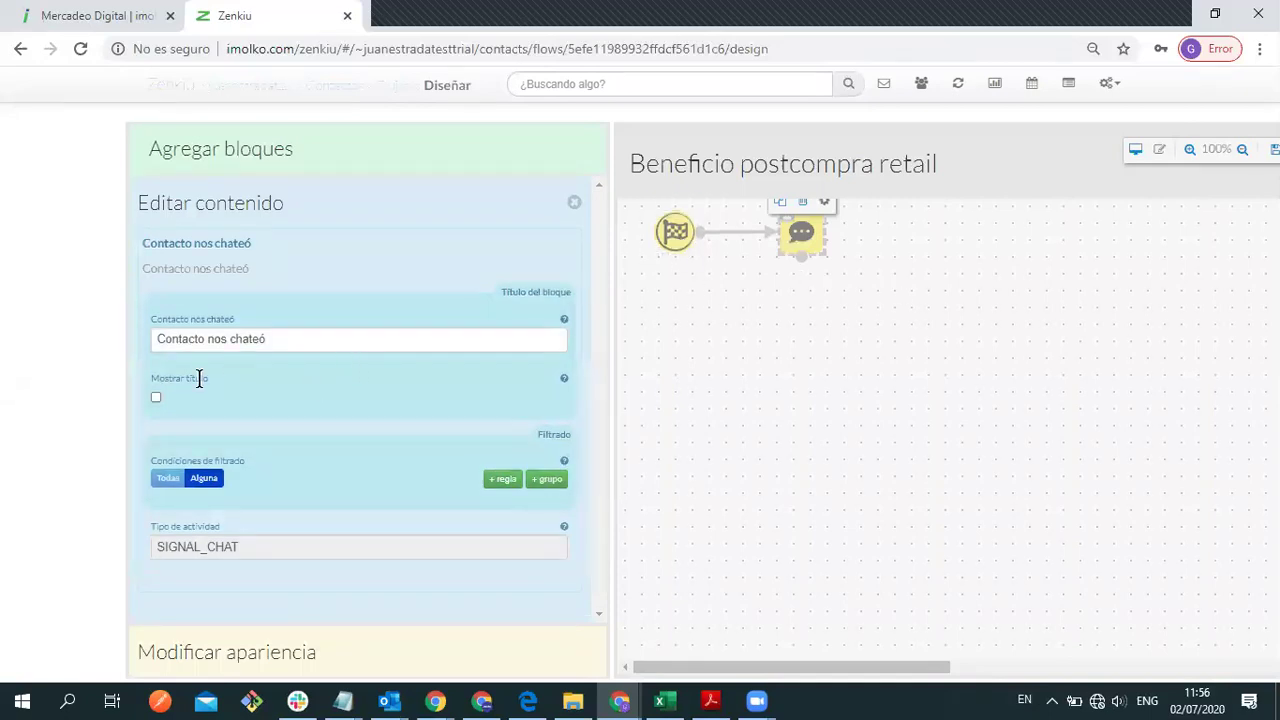
pyautogui.click(157, 397)
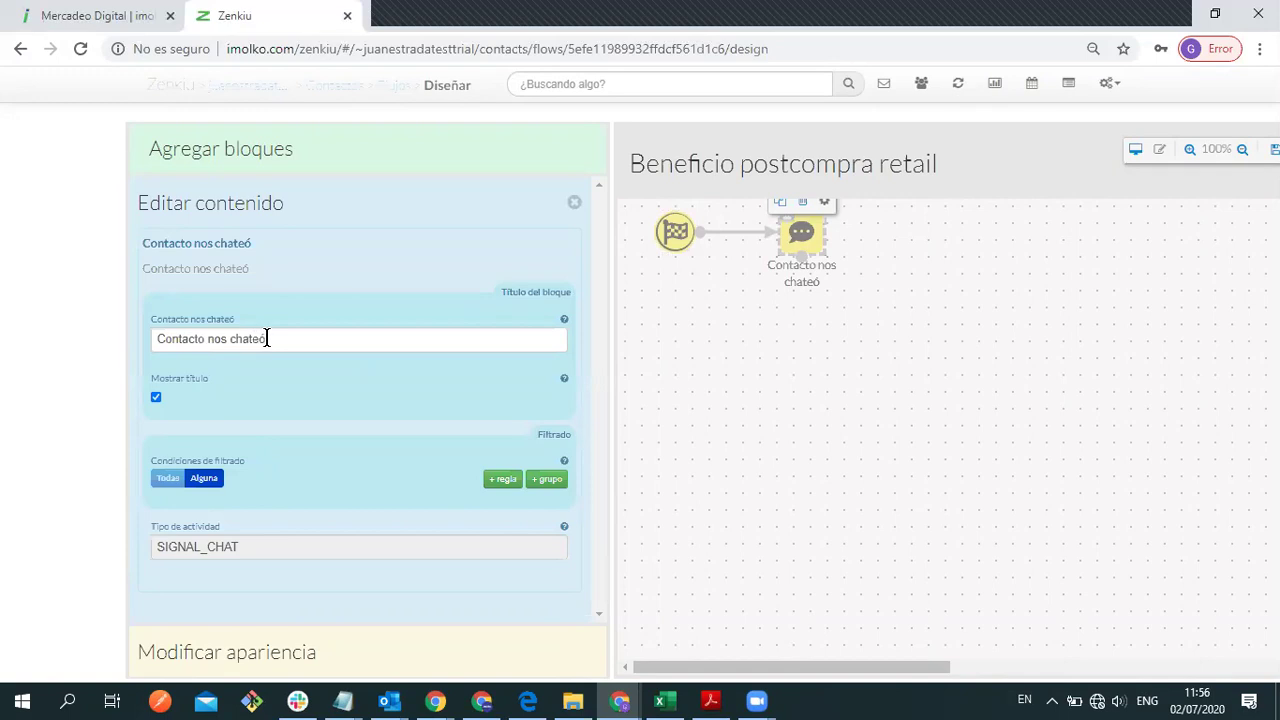
# Step: Rename the Contacto nos chateó block as POS Notifica Compra
pyautogui.moveTo(267, 338); pyautogui.dragTo(143, 343)
pyautogui.write('POS')
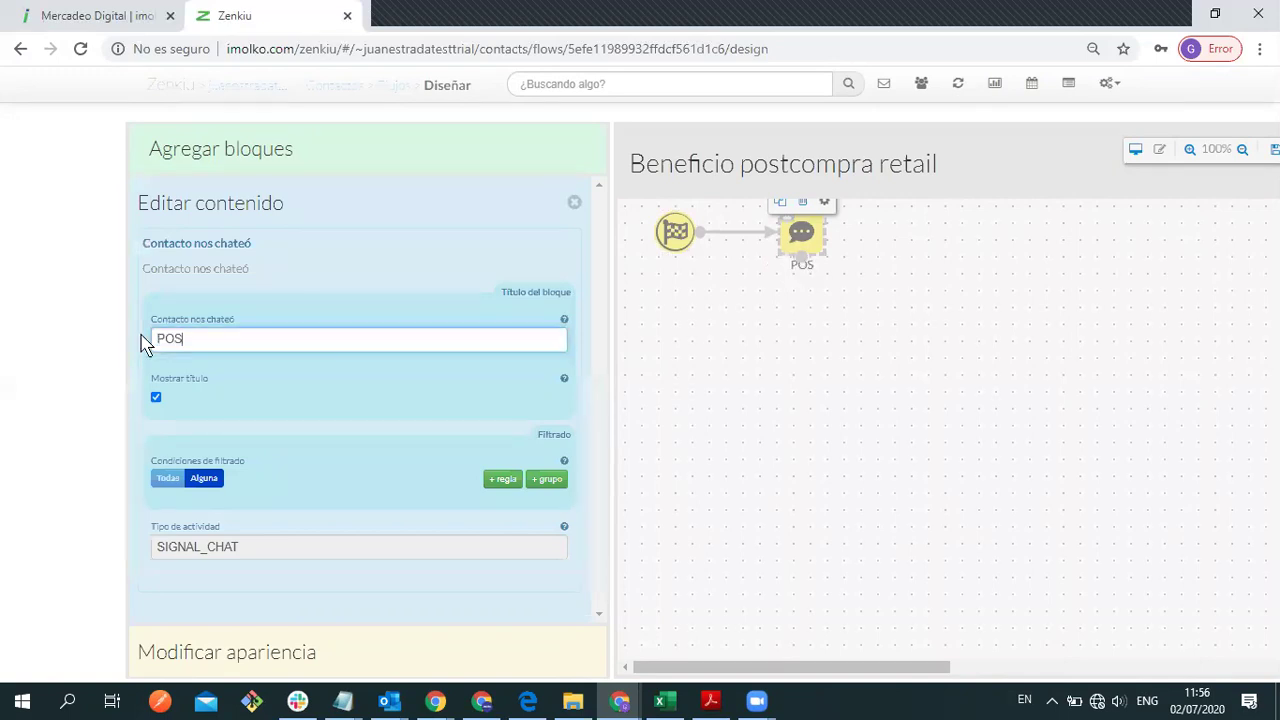
pyautogui.write(' Notifica')
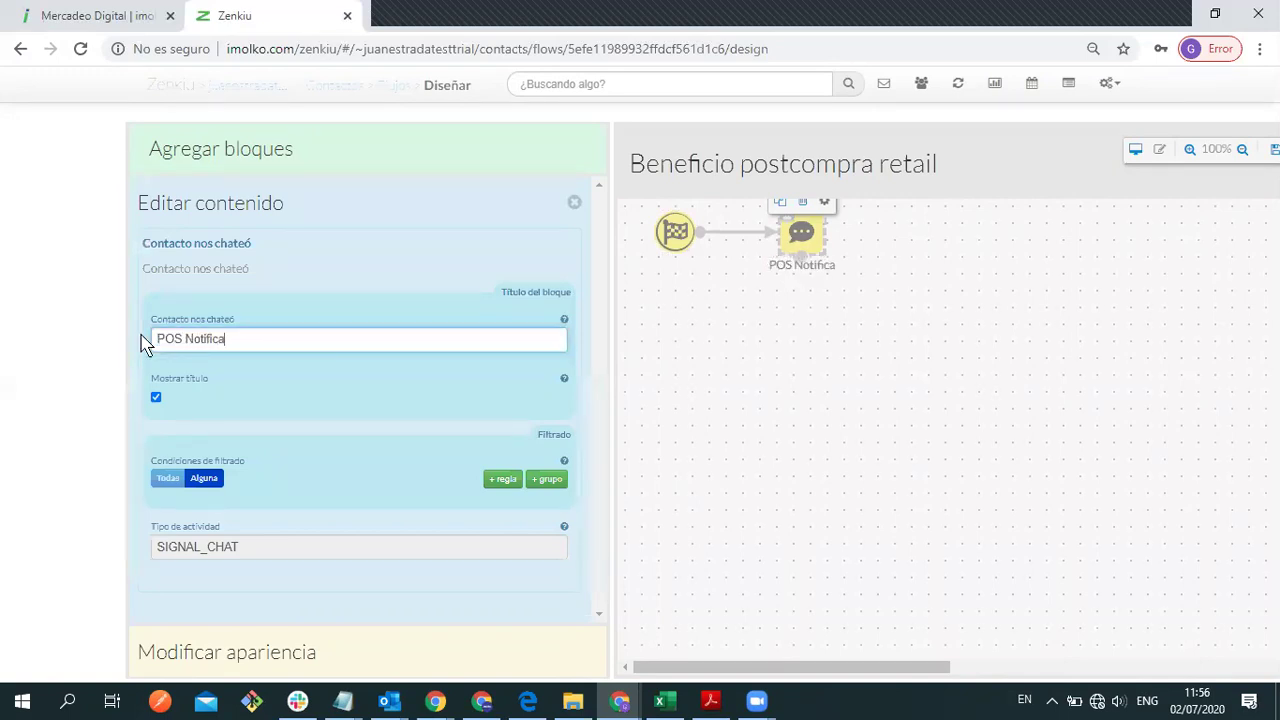
pyautogui.write(' Compra')
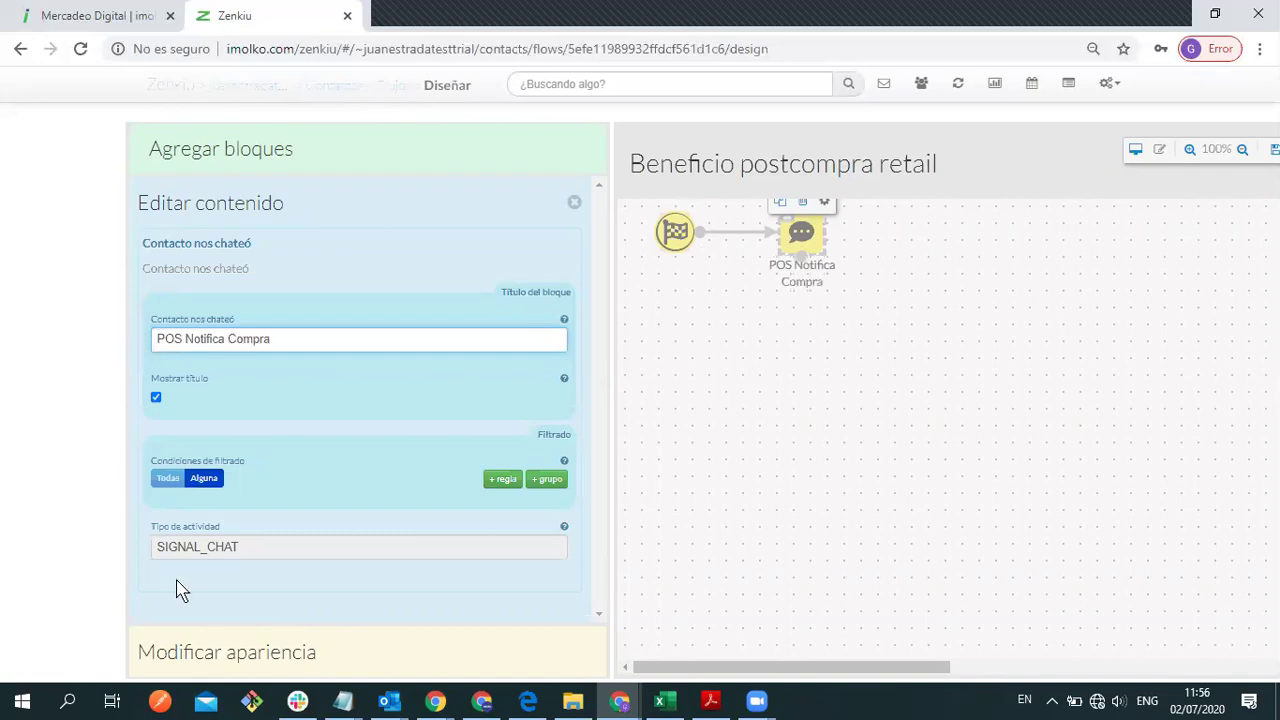
# Step: Add a filter rule to the POS Notifica Compra block requiring Contenido Contiene "compra pos", and close the content editor
pyautogui.click(505, 484)
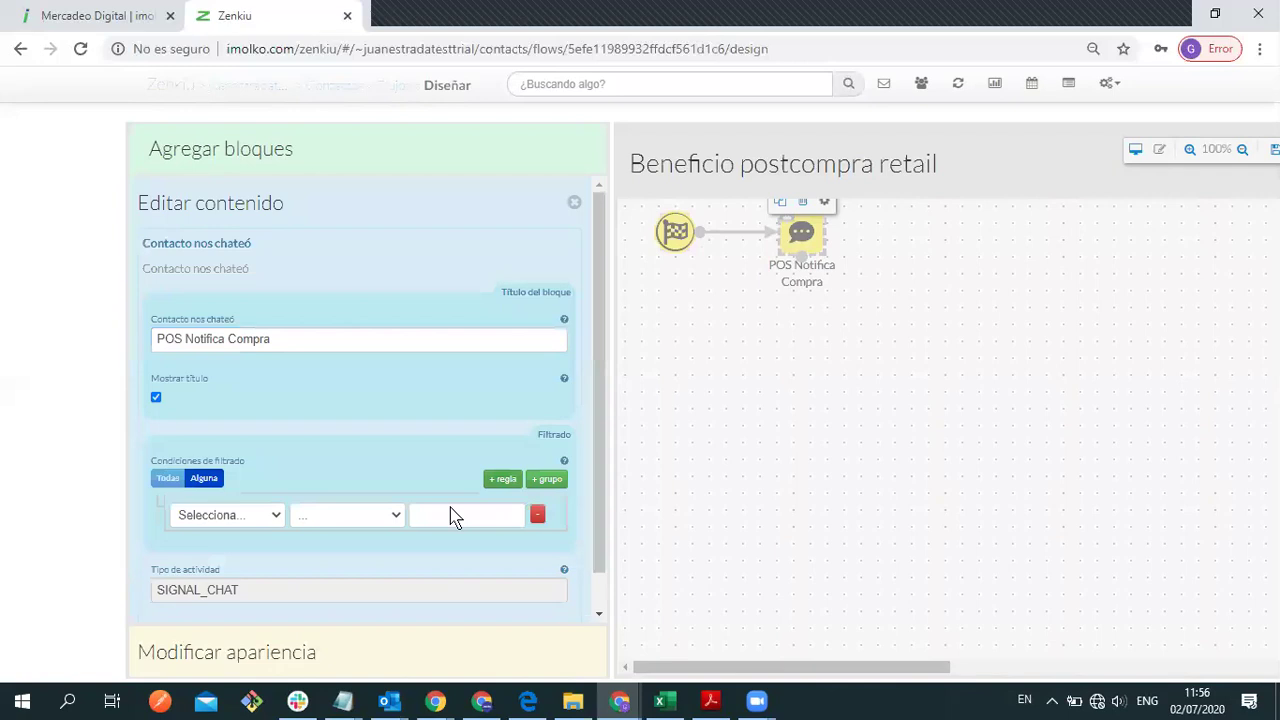
pyautogui.click(268, 518)
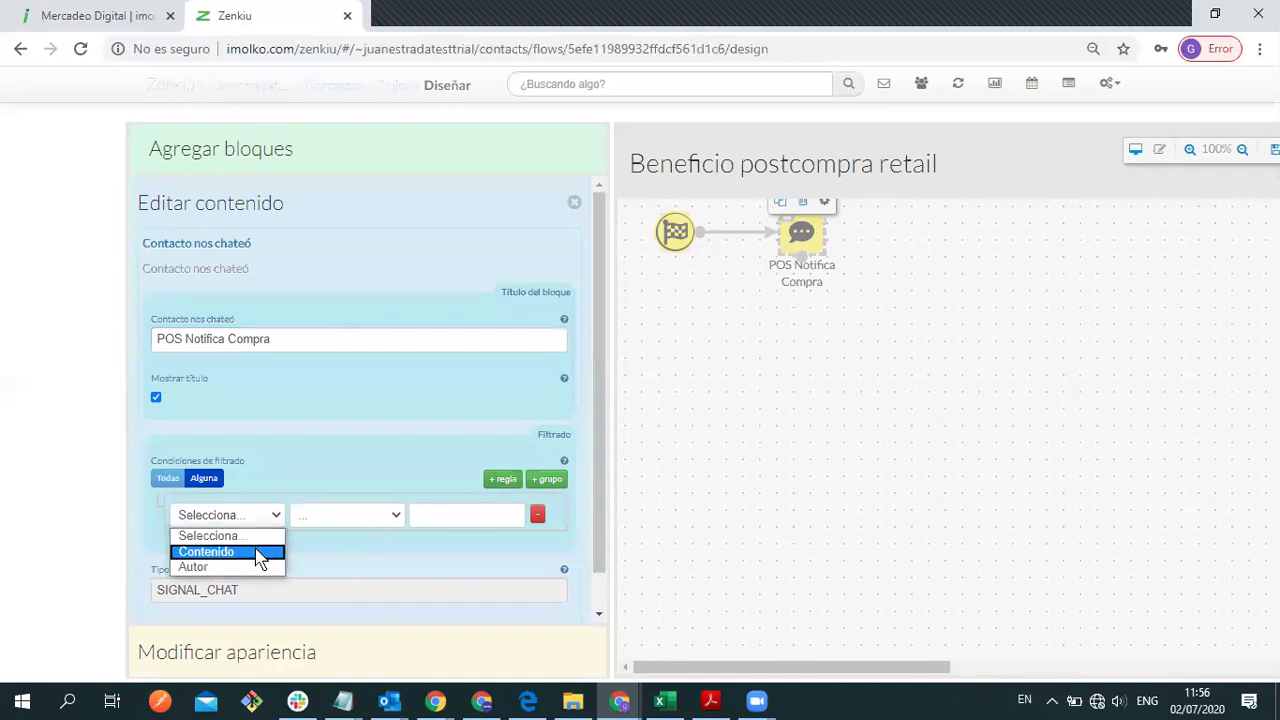
pyautogui.click(256, 558)
pyautogui.click(331, 520)
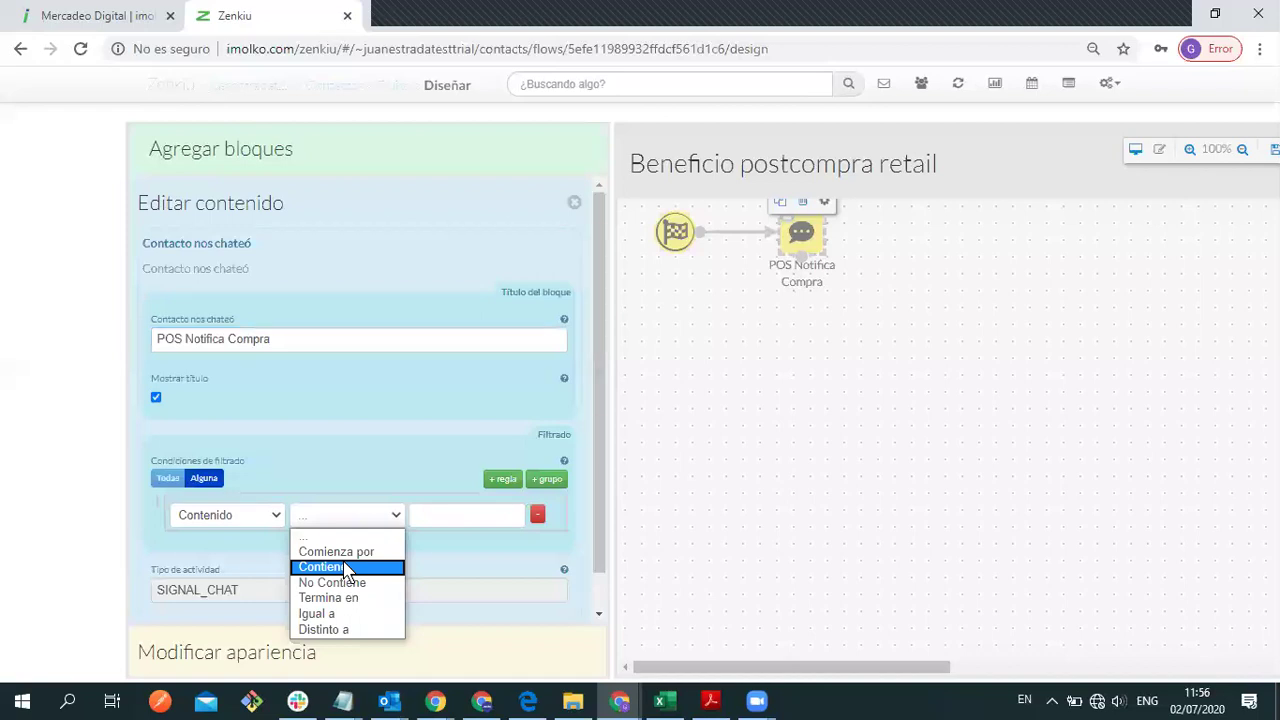
pyautogui.click(345, 568)
pyautogui.click(423, 514)
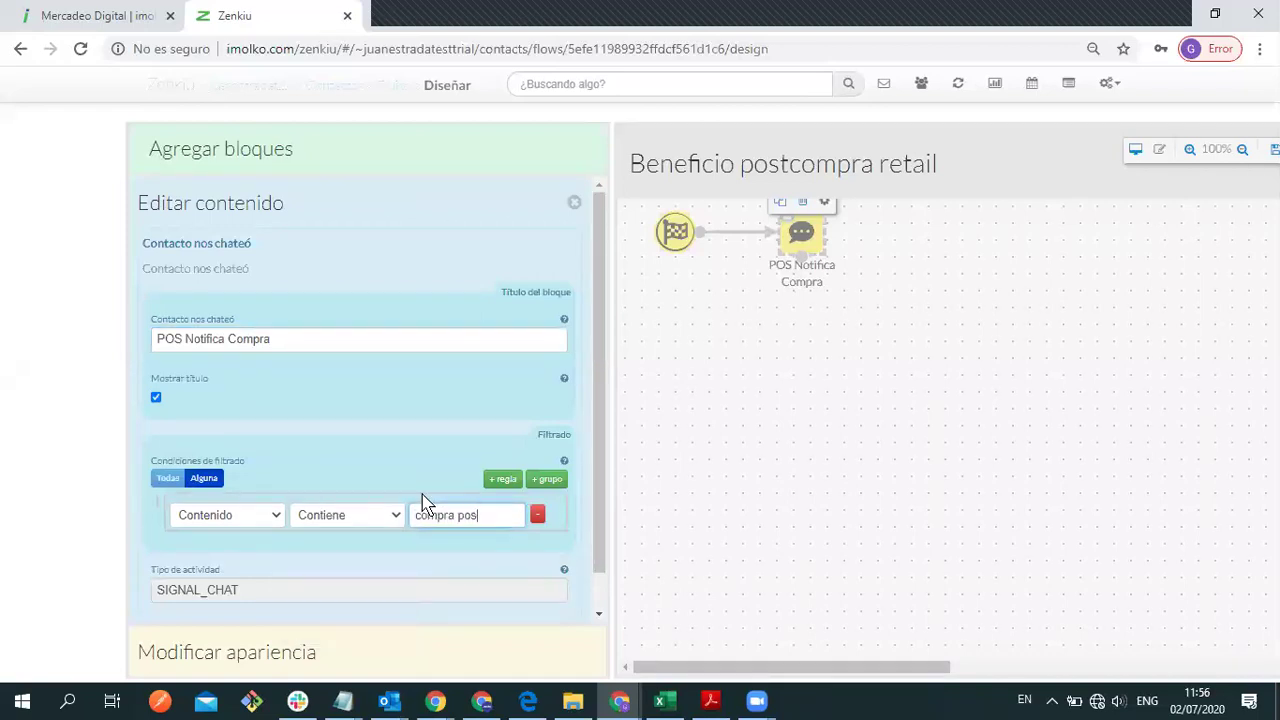
pyautogui.scroll(-2, 250, 512)
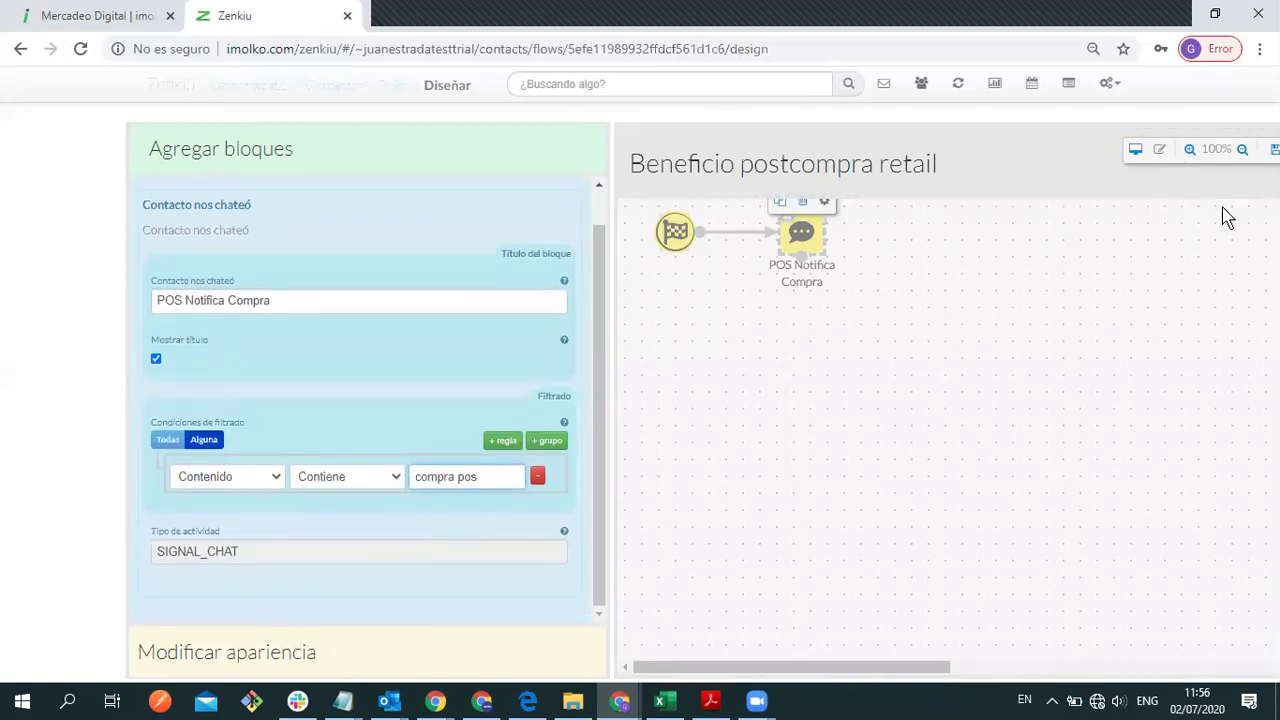
pyautogui.hotkey('ctrl', '+')
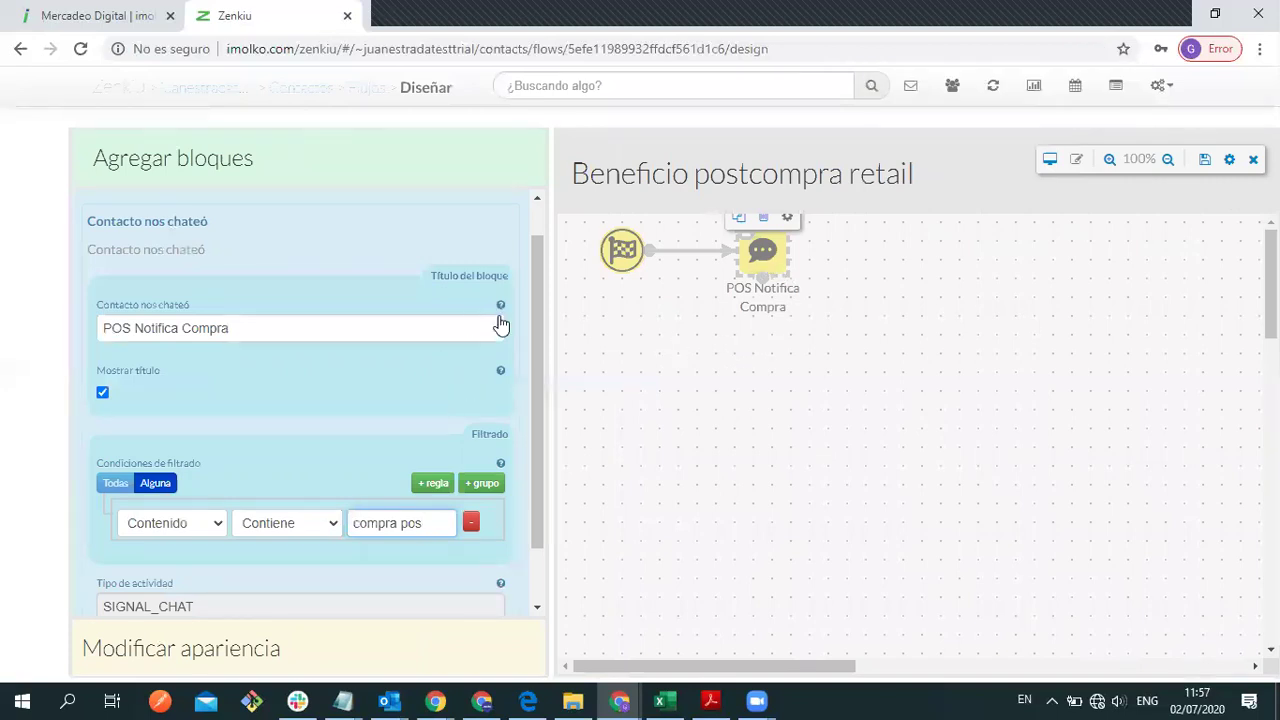
pyautogui.scroll(1, 540, 222)
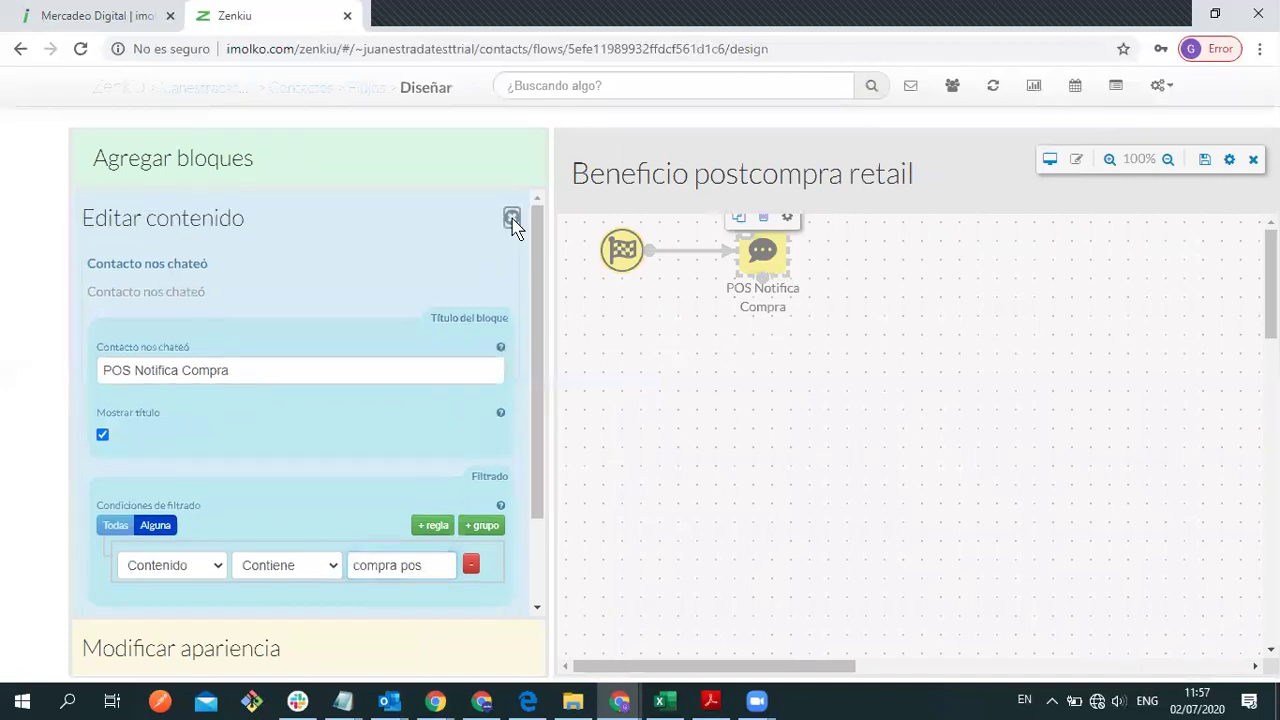
pyautogui.click(512, 218)
# Step: Add an Enviar Correo block beside the POS Notifica Compra block and connect the two
pyautogui.moveTo(459, 265); pyautogui.dragTo(897, 262)
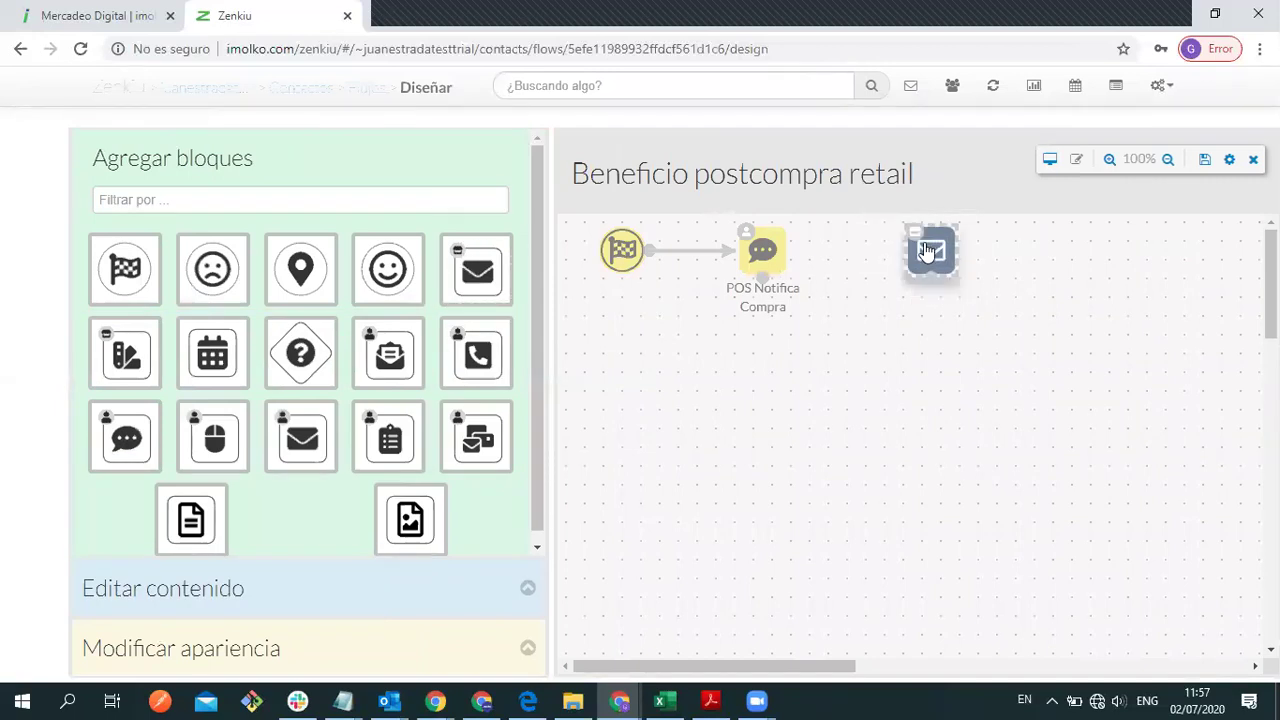
pyautogui.moveTo(767, 277)
pyautogui.moveTo(767, 277); pyautogui.dragTo(926, 256)
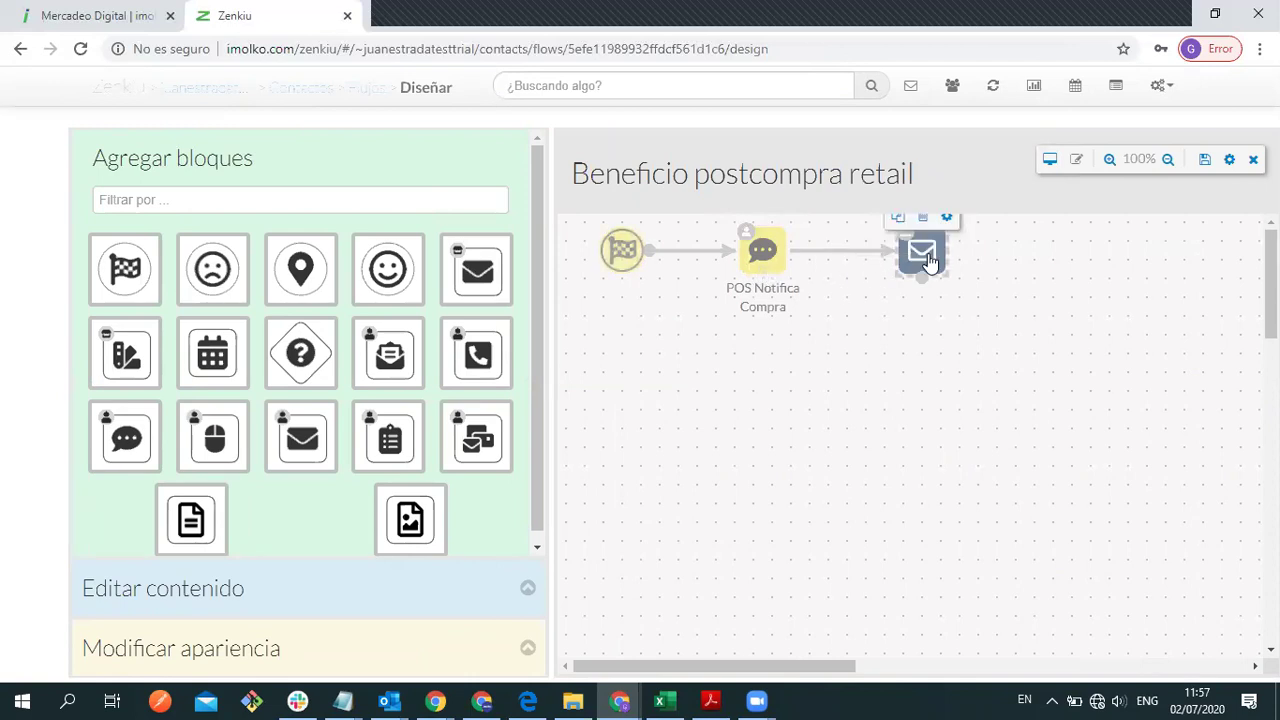
# Step: Title the email block "Enviar correo de beneficio propio", show its title, and assign the Nuevos productos Tienda Tu Esquina template
pyautogui.click(921, 250)
pyautogui.click(255, 364)
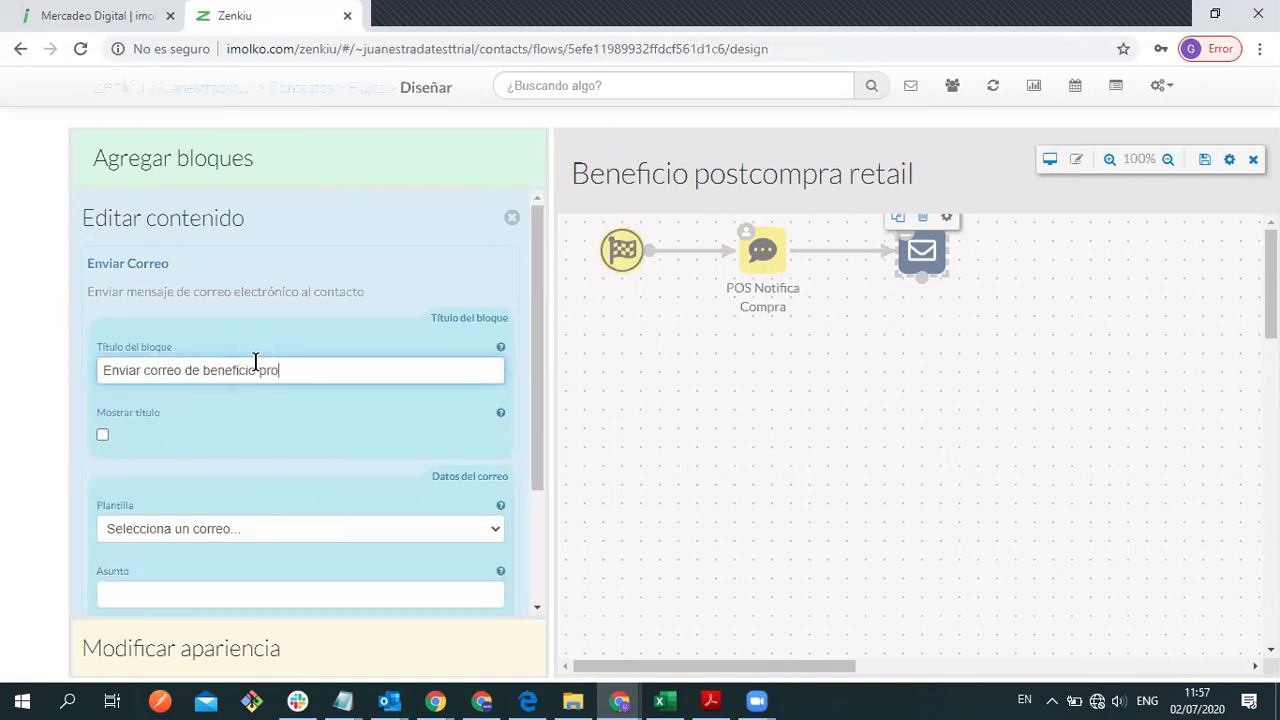
pyautogui.click(102, 434)
pyautogui.click(212, 545)
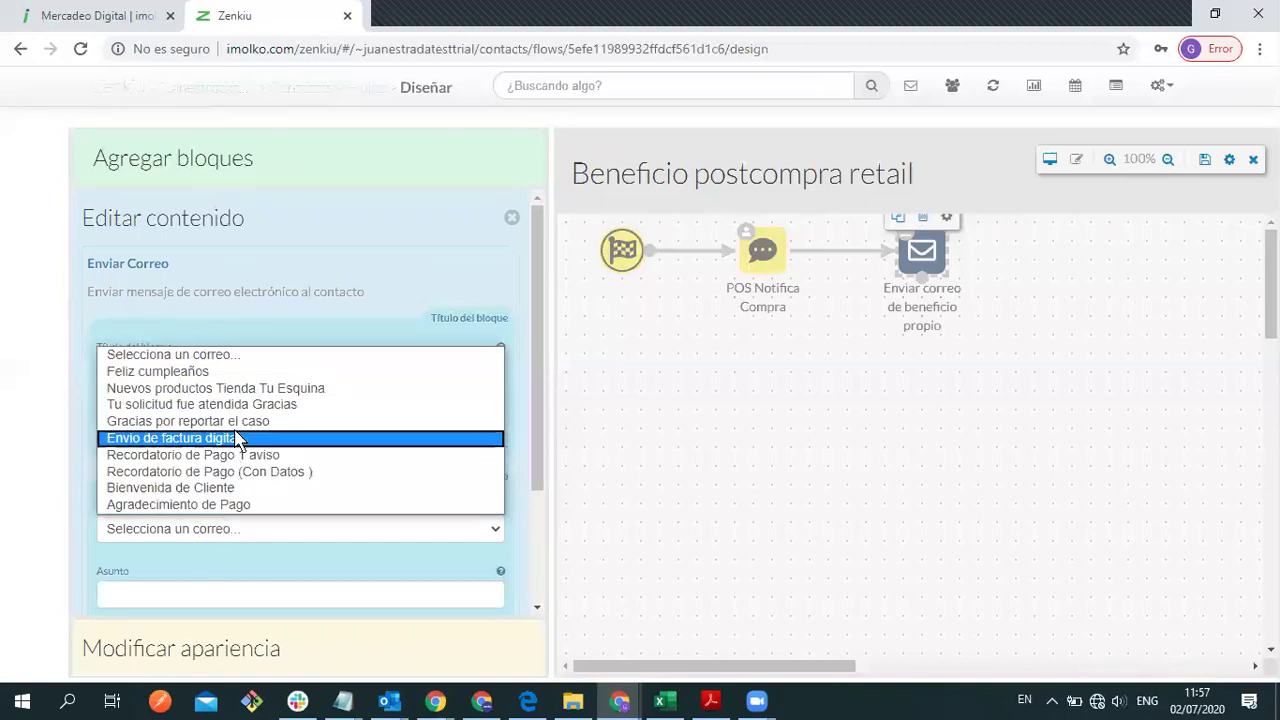
pyautogui.click(244, 392)
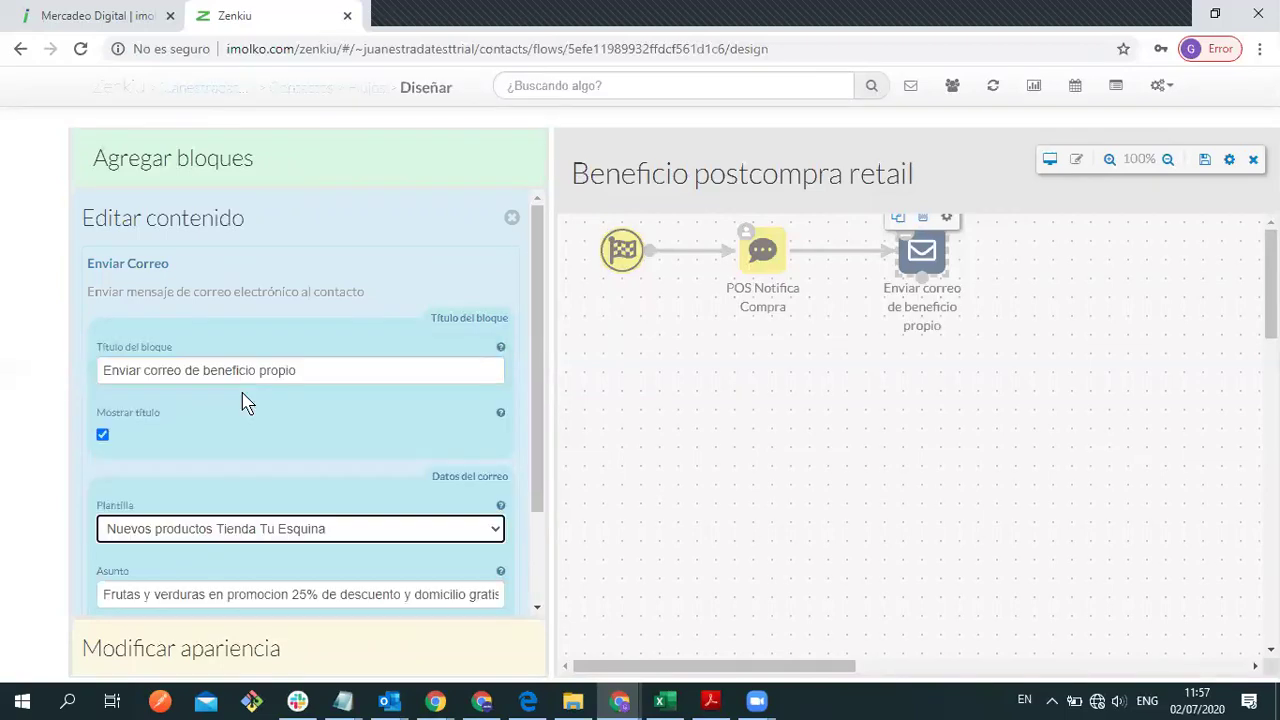
# Step: Change the email block's title to "Enviar correo de beneficio club comprador frec"
pyautogui.click(326, 366)
pyautogui.press('BackSpace')
pyautogui.press('BackSpace')
pyautogui.press('BackSpace')
pyautogui.write('clu')
pyautogui.write('b pers')
pyautogui.press('BackSpace')
pyautogui.press('BackSpace')
pyautogui.press('BackSpace')
pyautogui.write('comprador fre')
pyautogui.press('Tab')
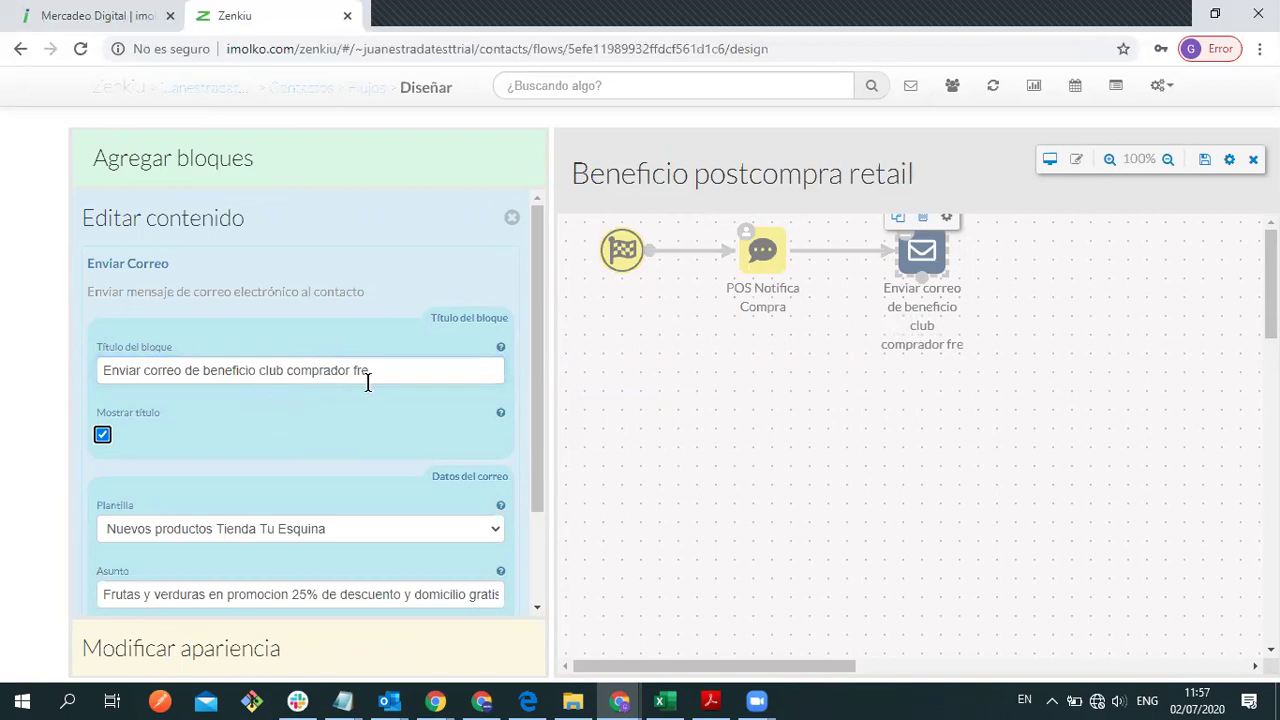
pyautogui.write('c')
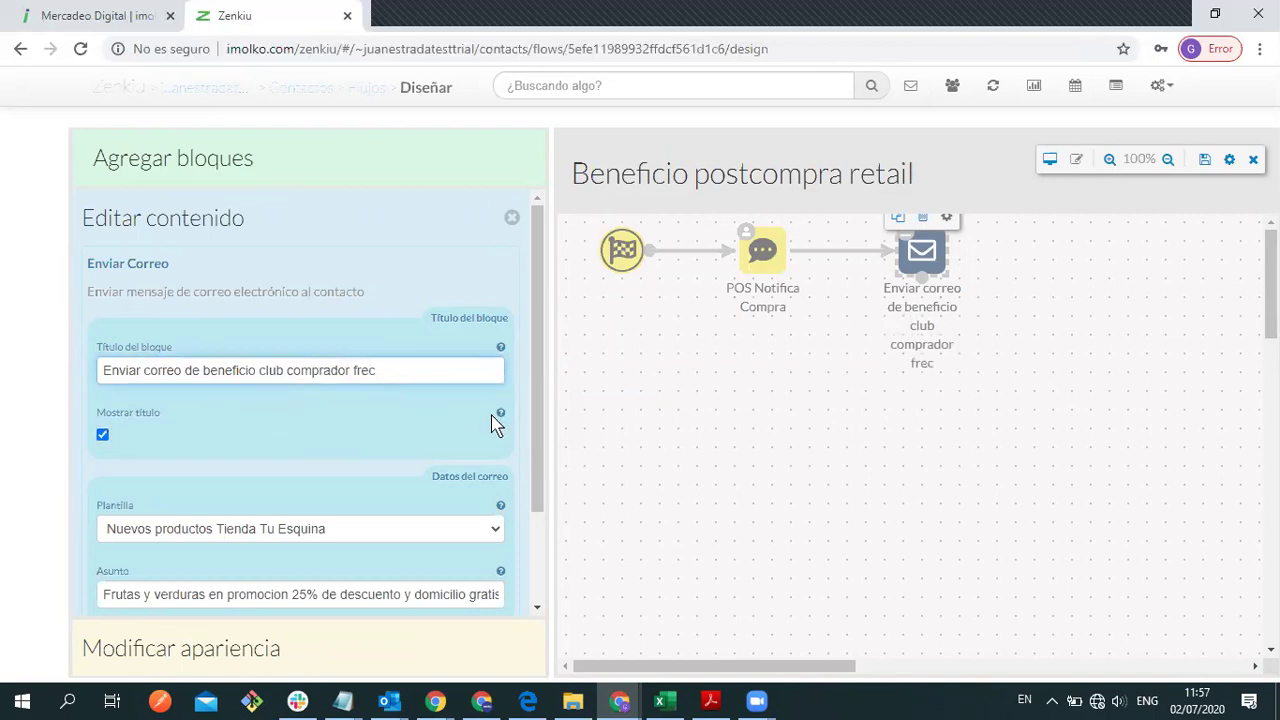
pyautogui.scroll(-1, 497, 420)
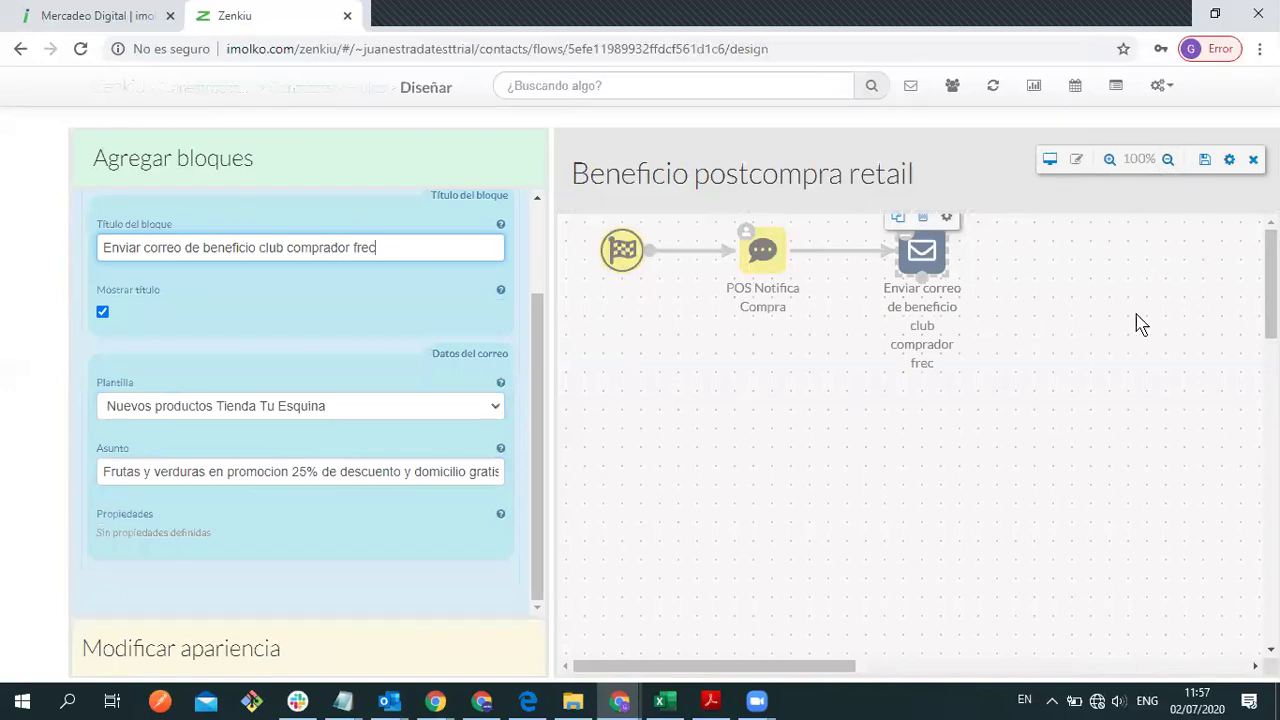
pyautogui.scroll(1, 515, 250)
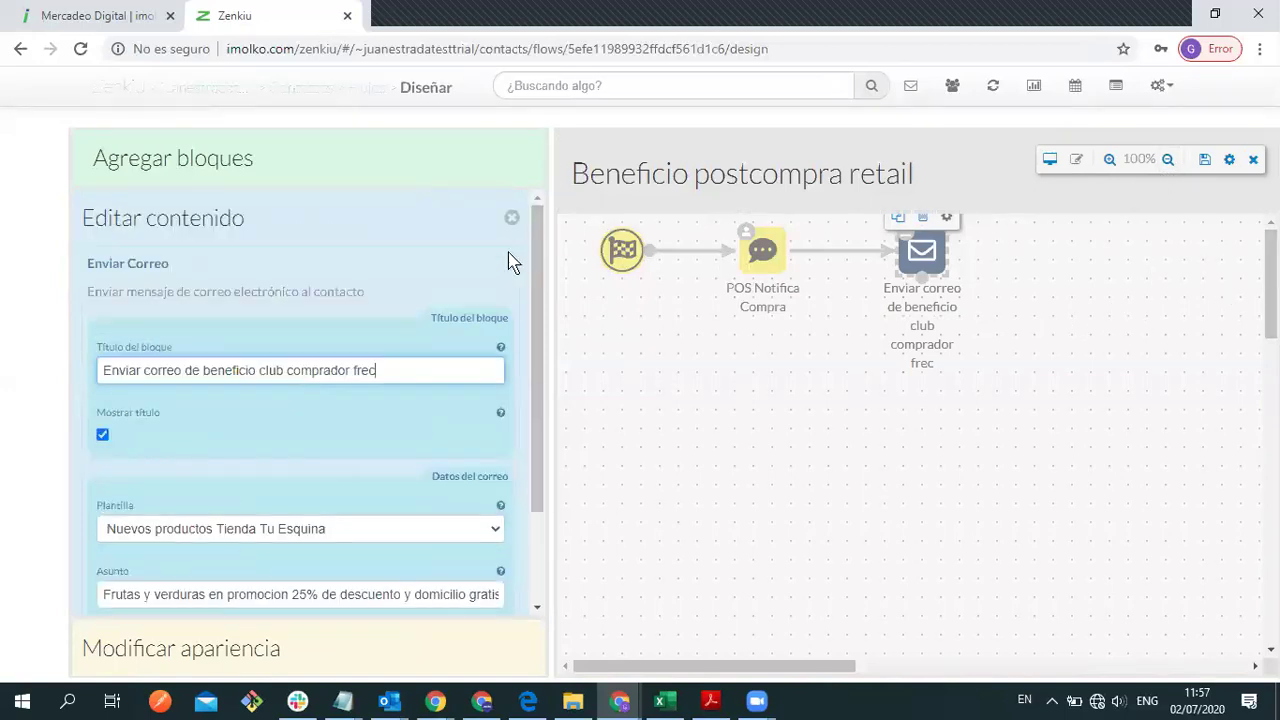
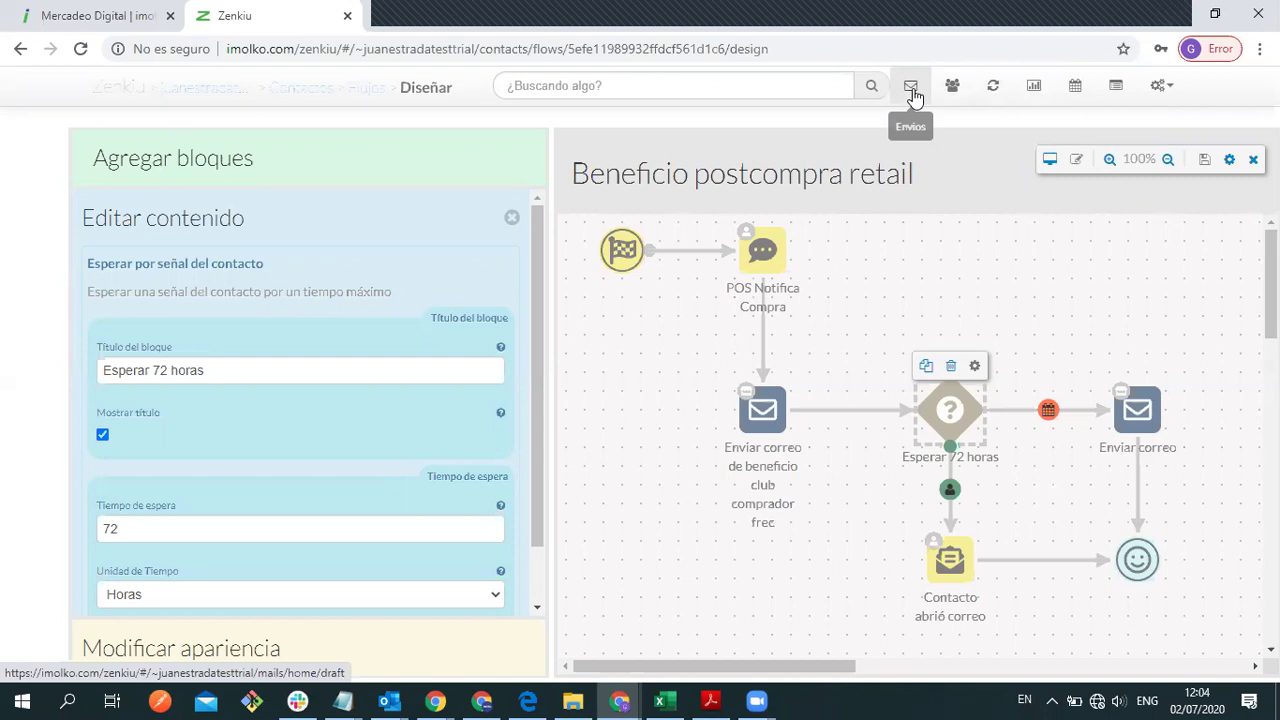
# Step: Open the Encuesta Evaluacion Servicio draft in the designer and show its rendered preview on a separate page
pyautogui.click(910, 88)
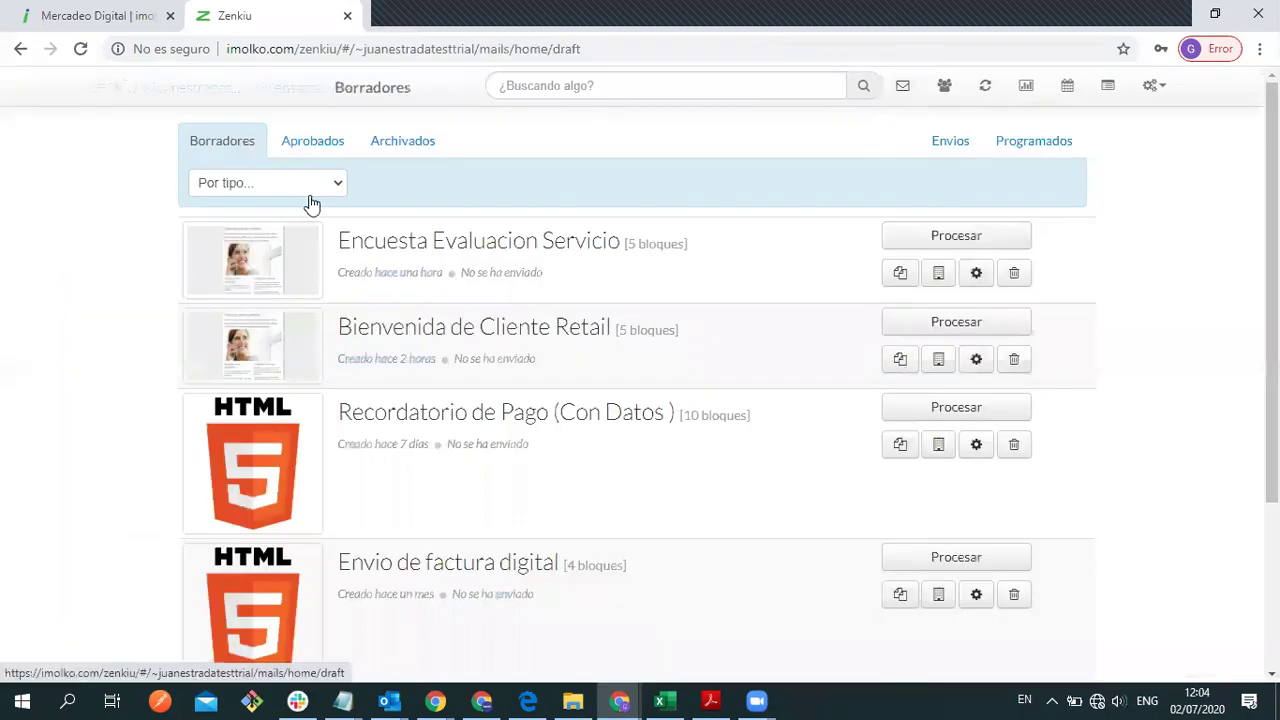
pyautogui.click(928, 238)
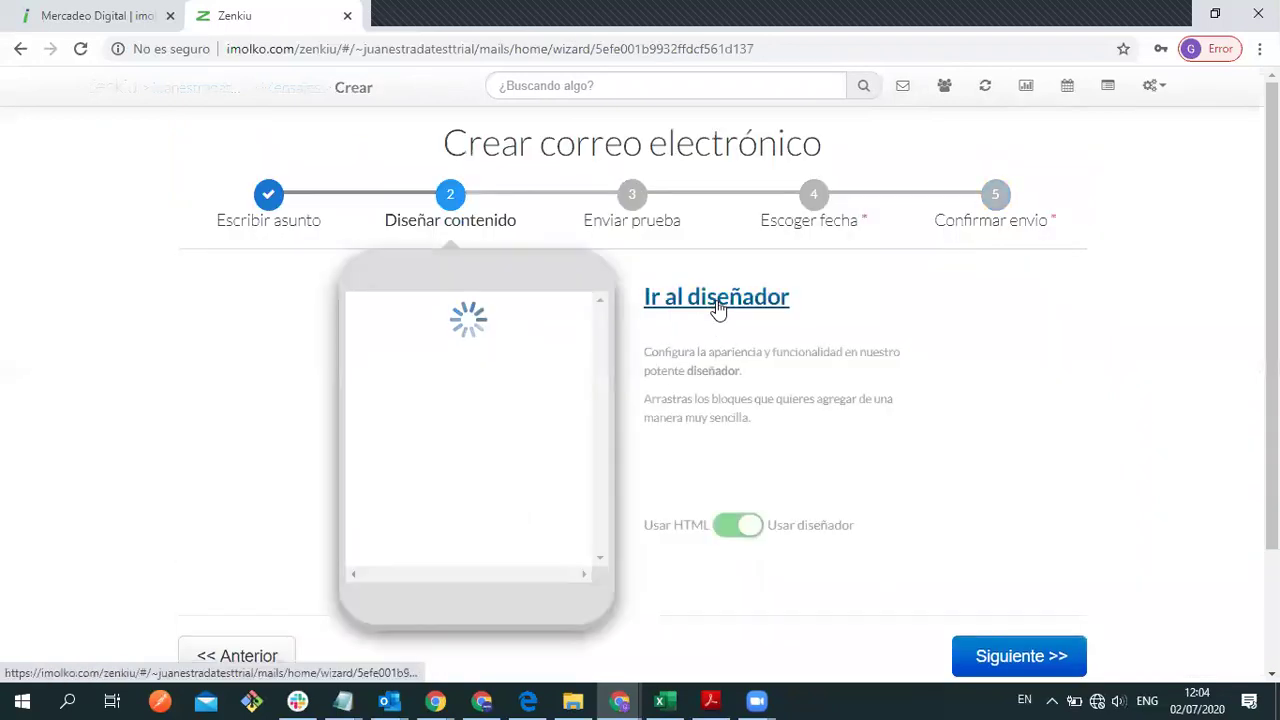
pyautogui.click(717, 300)
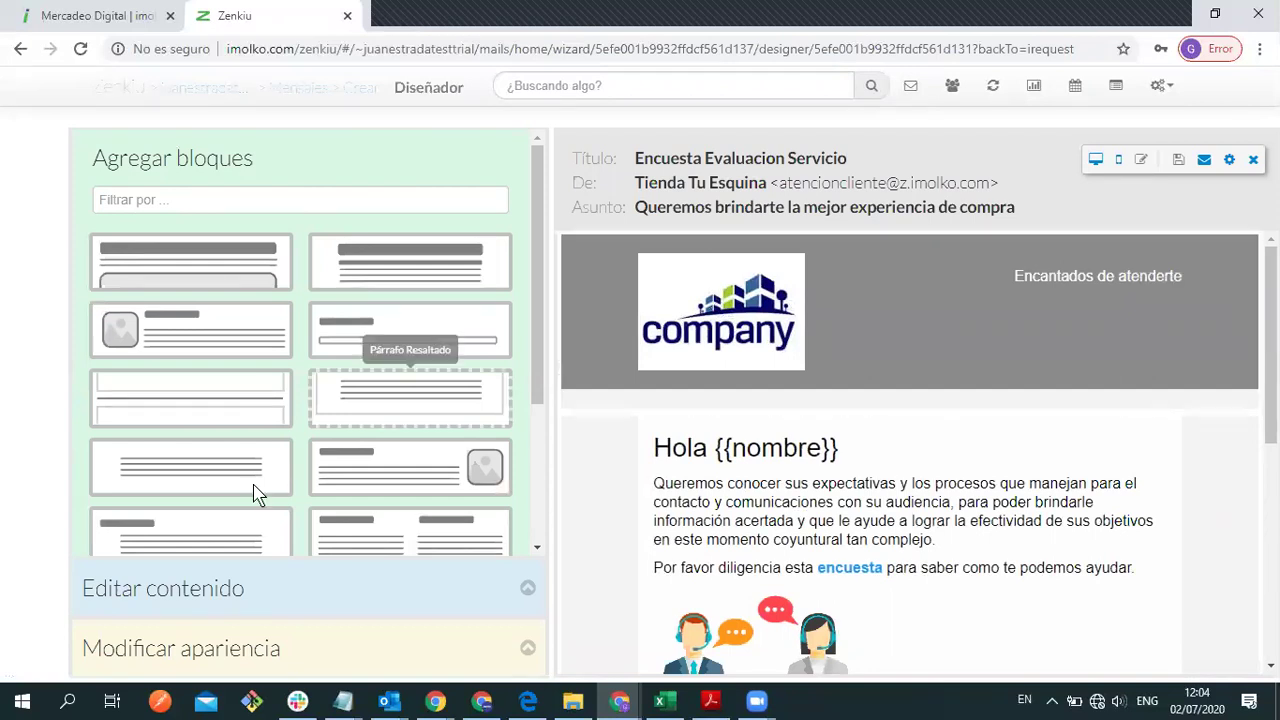
pyautogui.scroll(-2, 846, 477)
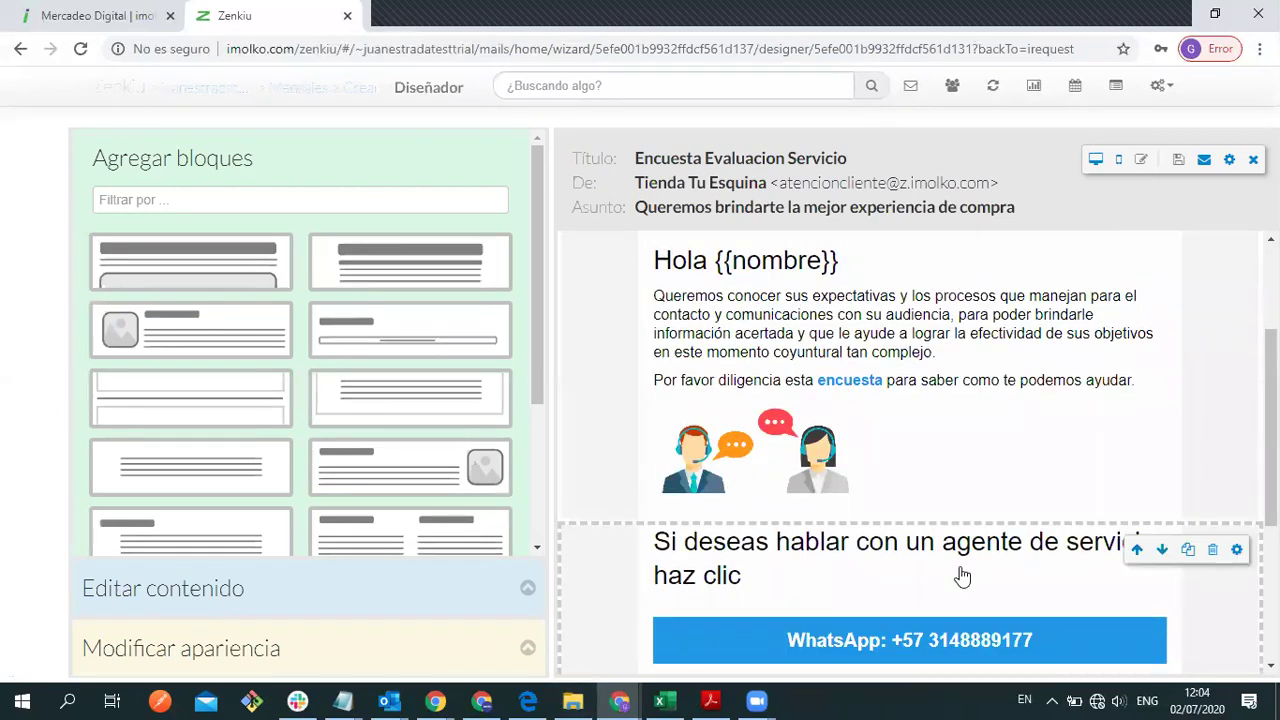
pyautogui.click(1097, 163)
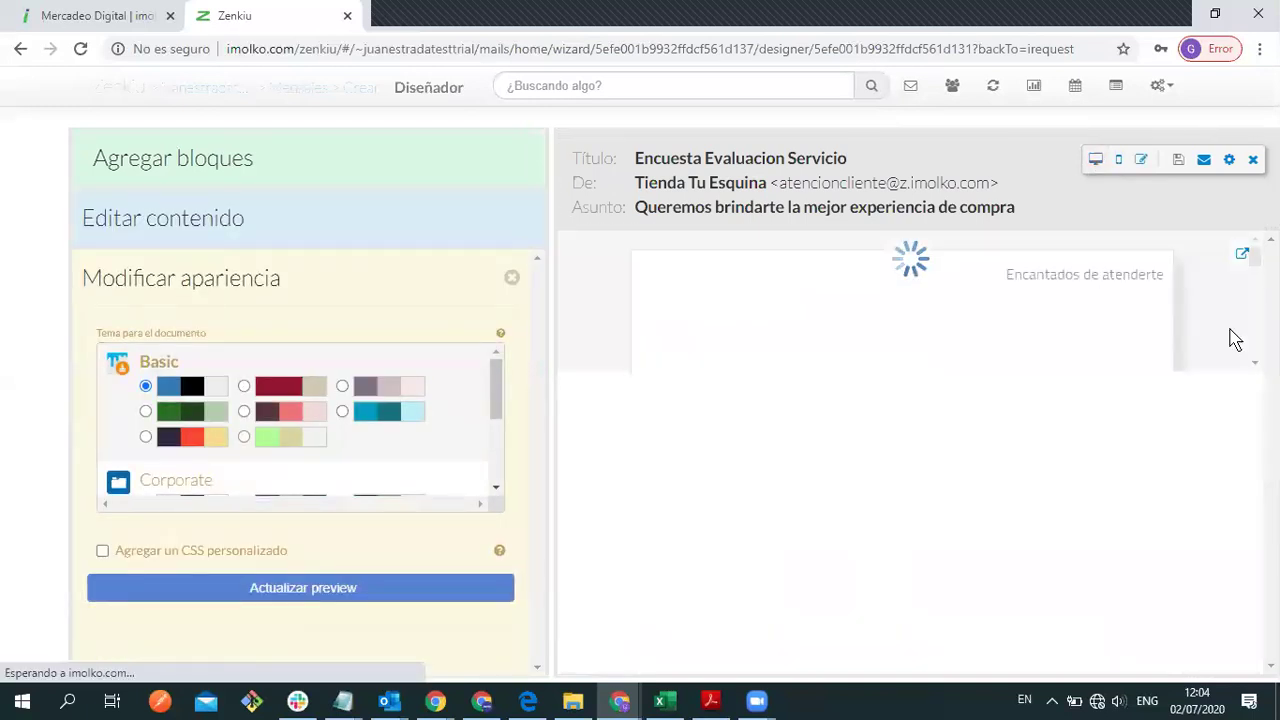
pyautogui.click(1241, 260)
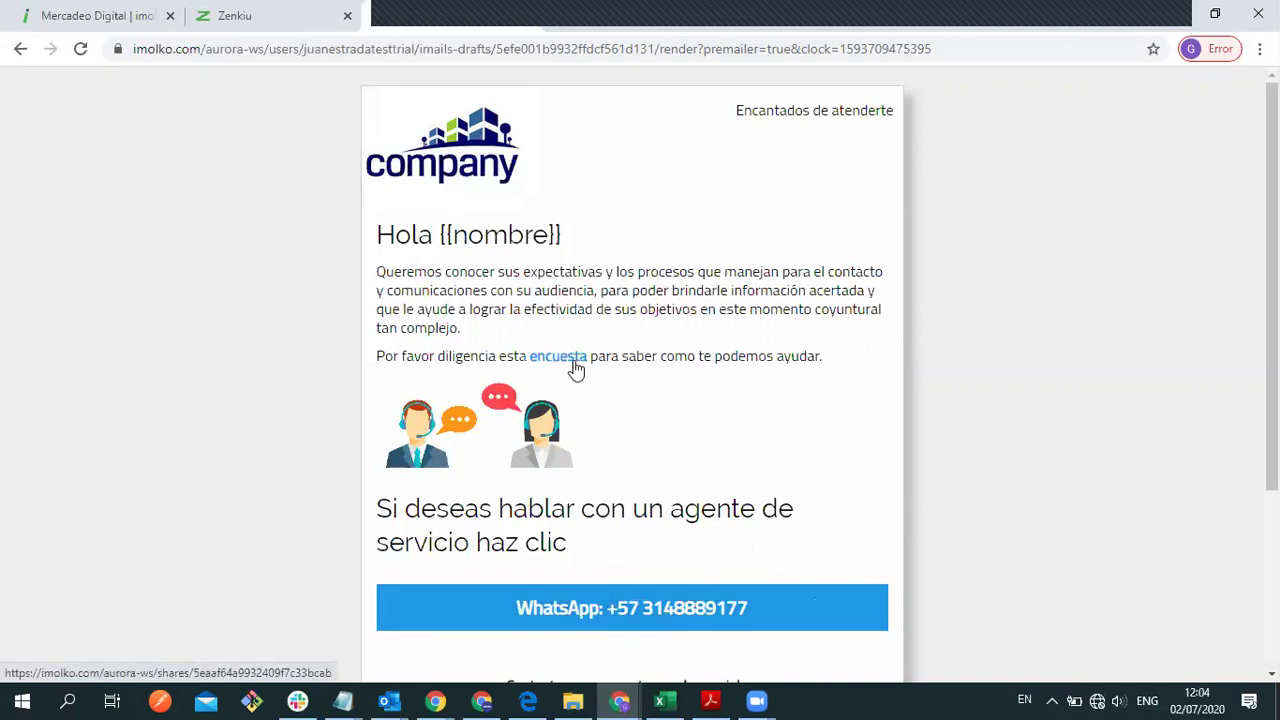
# Step: Try the email preview's WhatsApp link, close the page it opens, and follow the encuesta link to the survey
pyautogui.click(596, 612)
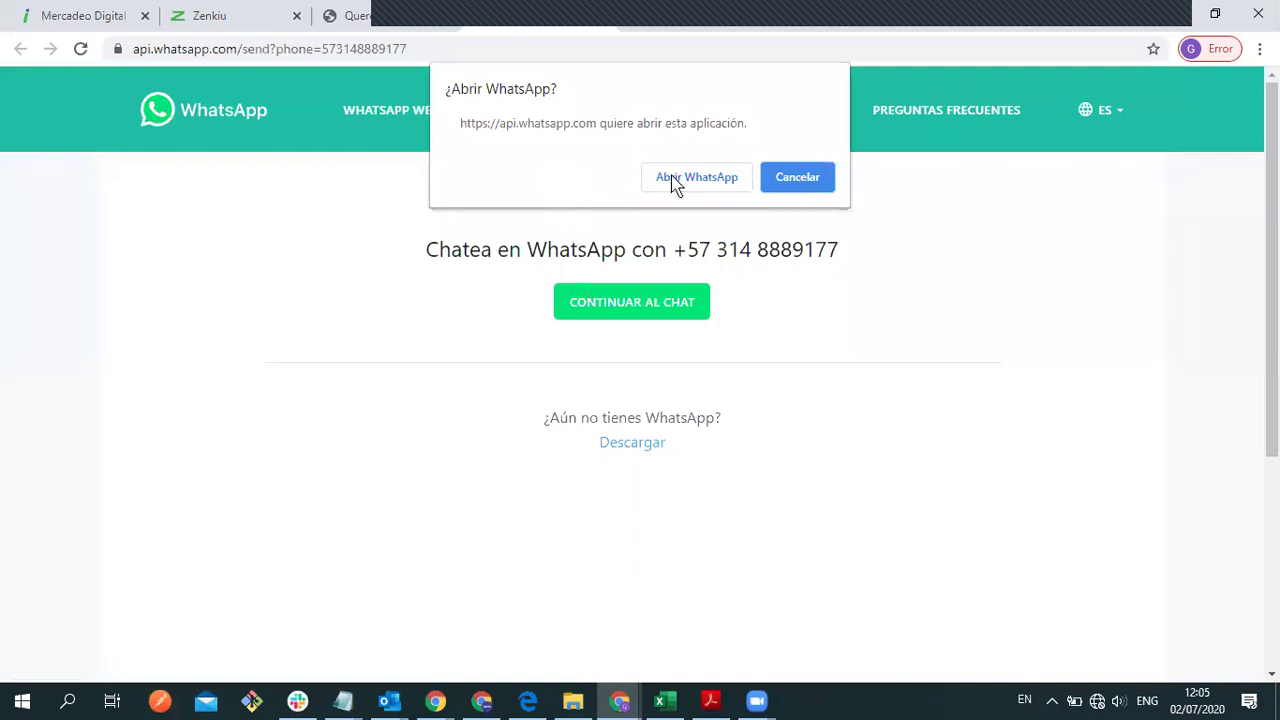
pyautogui.click(602, 20)
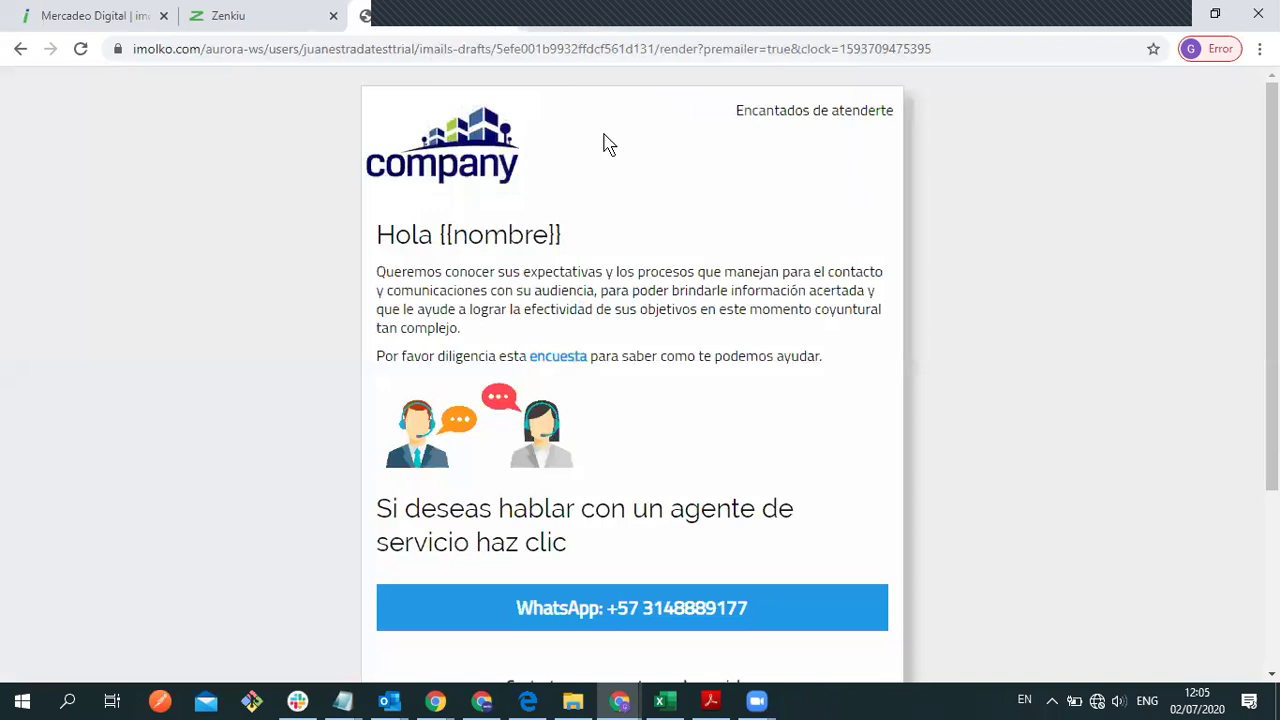
pyautogui.click(558, 358)
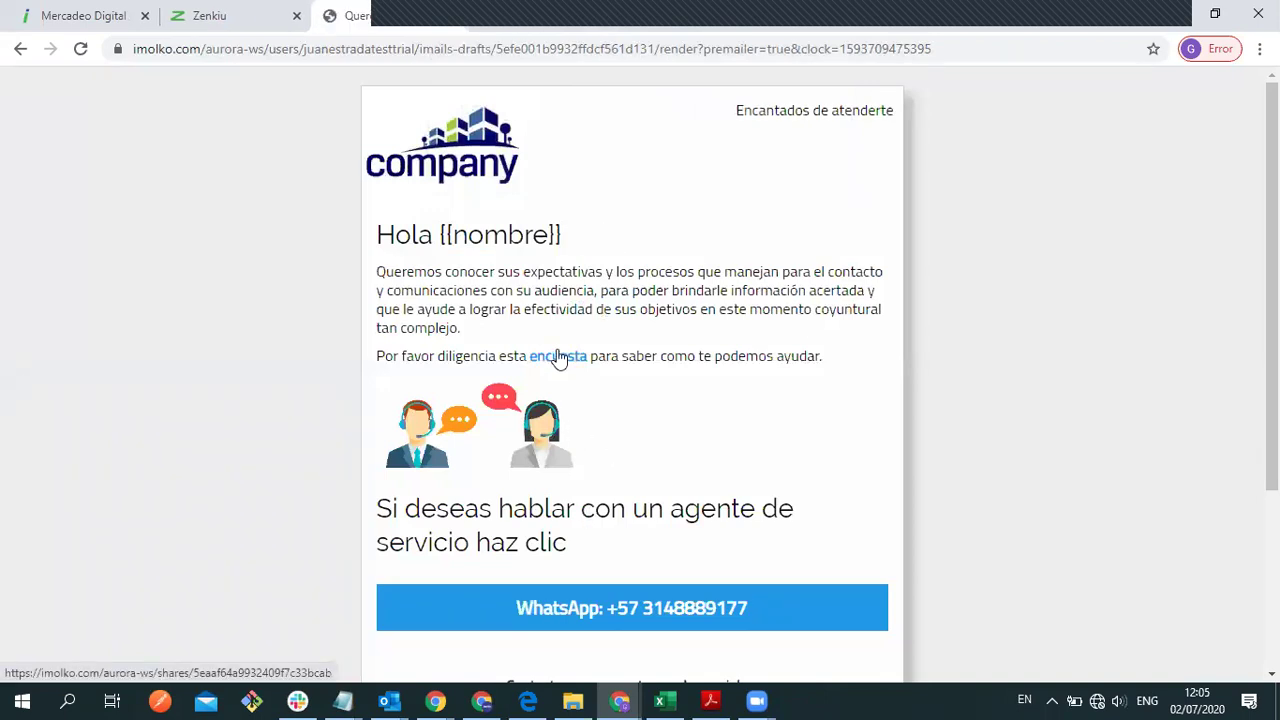
pyautogui.click(528, 27)
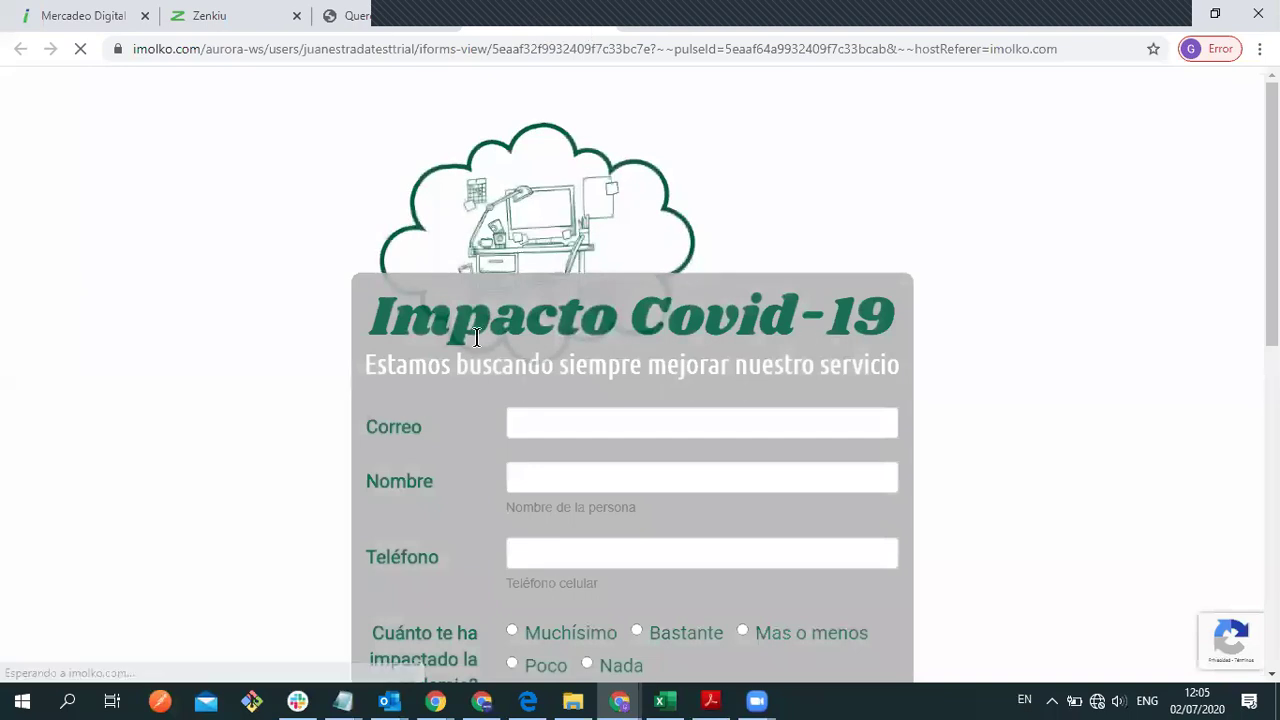
# Step: Examine the Impacto Covid-19 survey form's title, contact fields and questions
pyautogui.moveTo(382, 323); pyautogui.dragTo(926, 320)
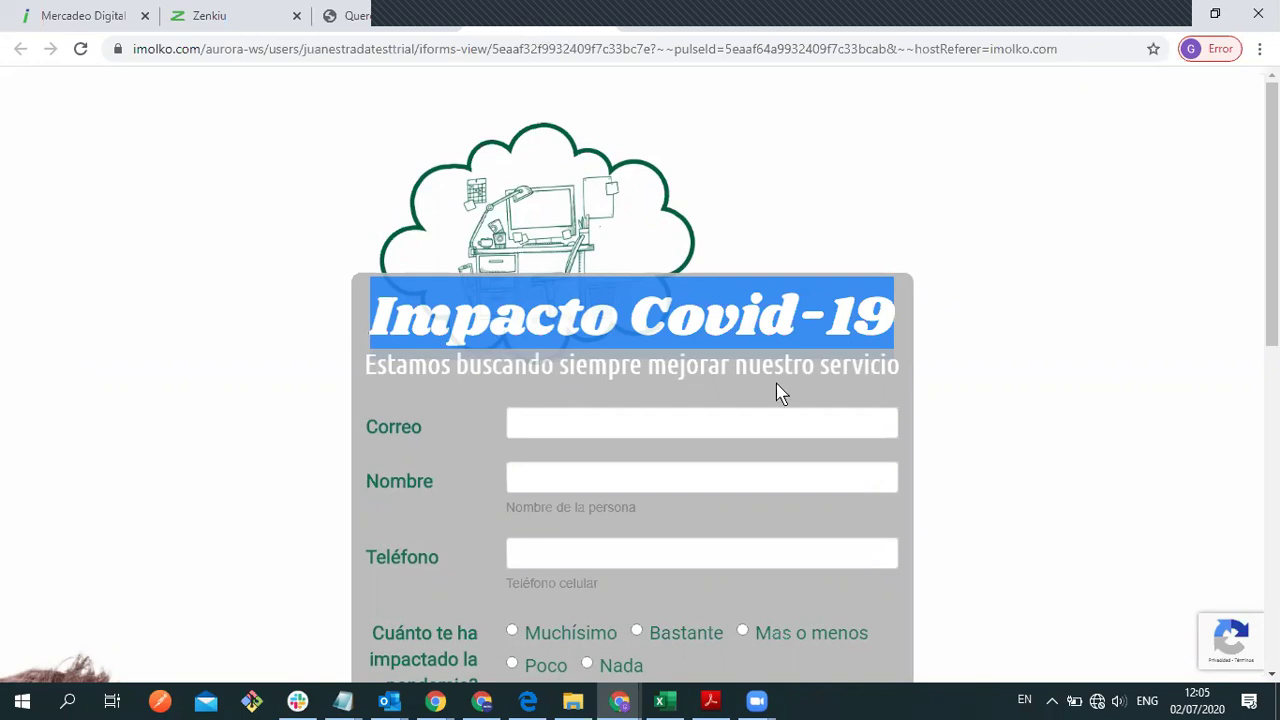
pyautogui.scroll(-2, 777, 391)
pyautogui.scroll(-4, 1213, 318)
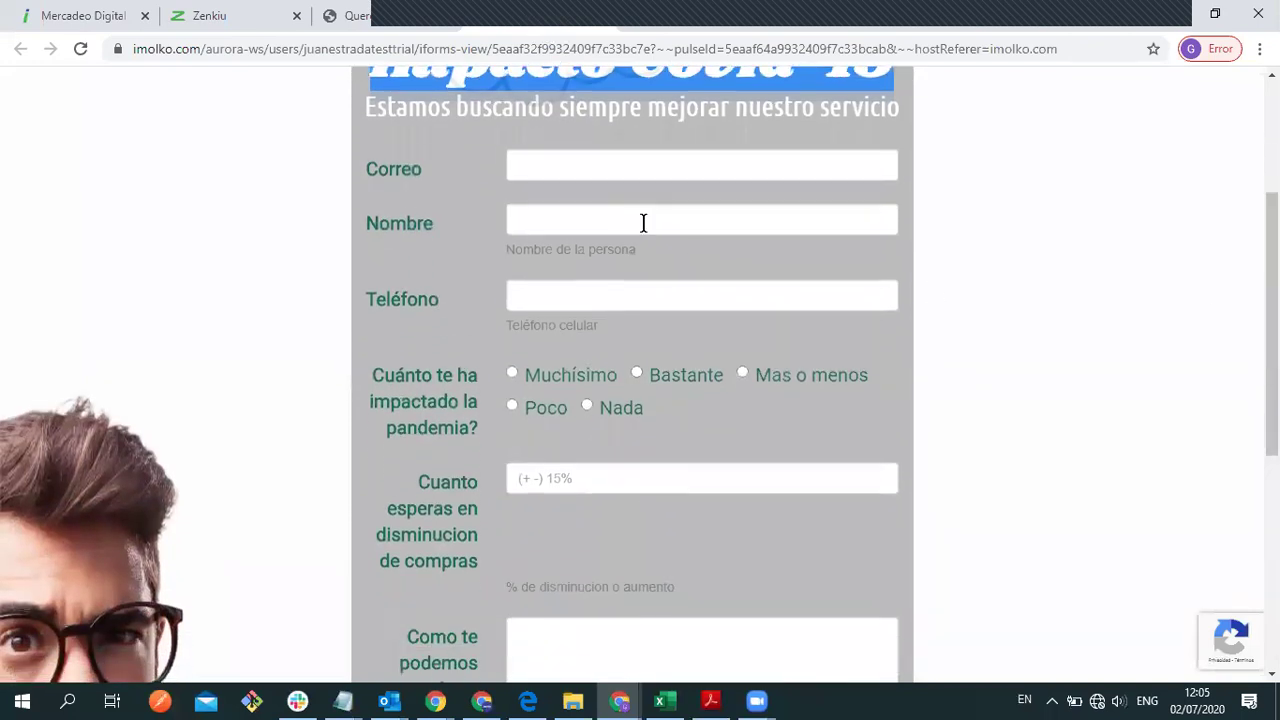
pyautogui.scroll(-3, 640, 374)
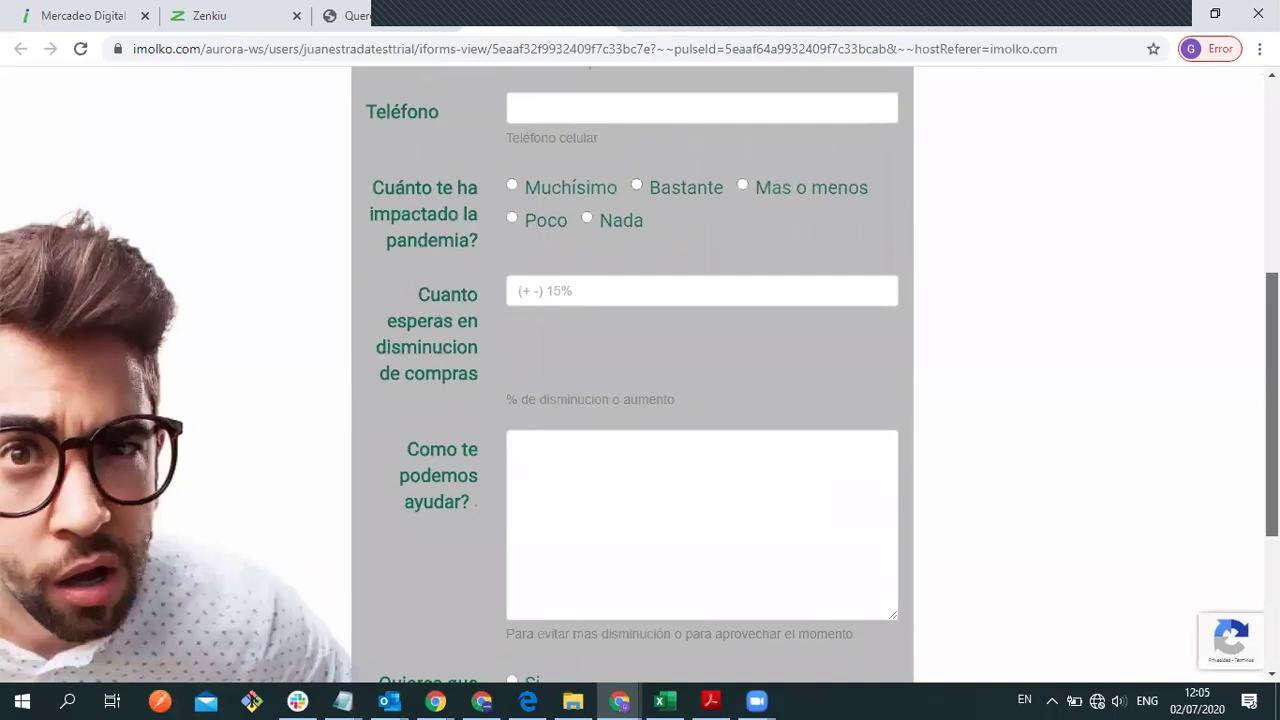
pyautogui.scroll(4, 640, 374)
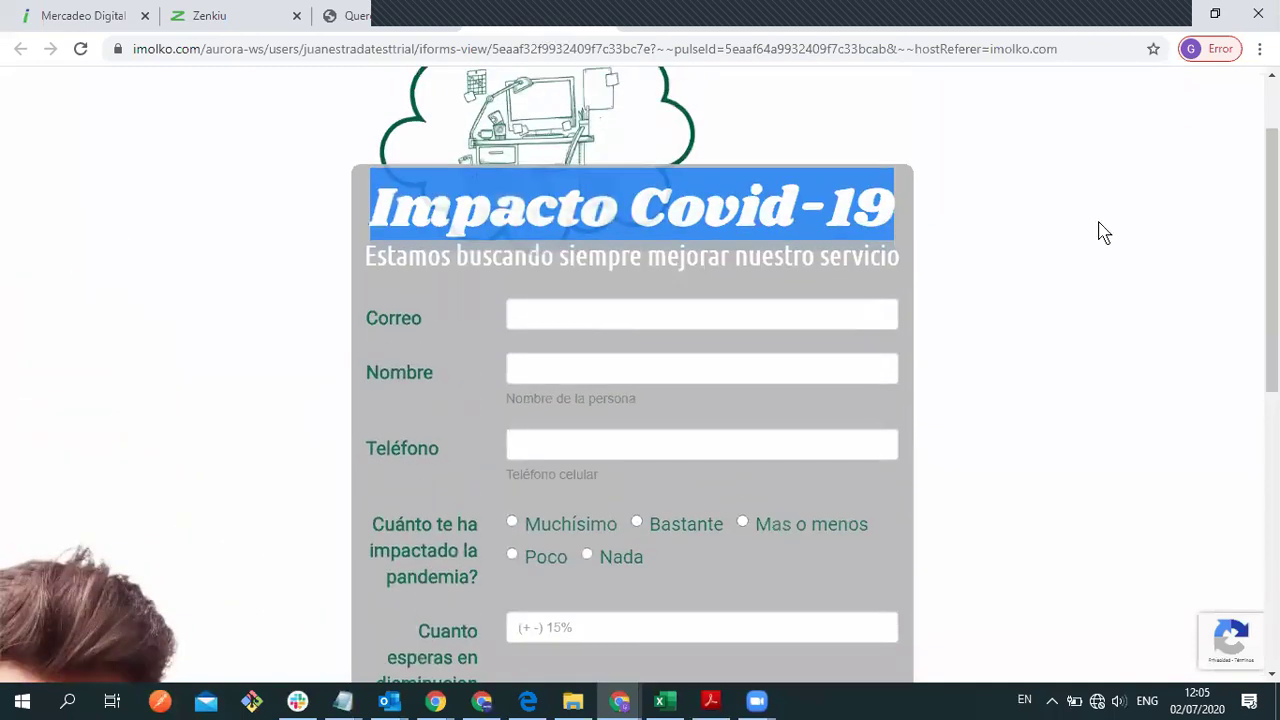
pyautogui.click(1012, 226)
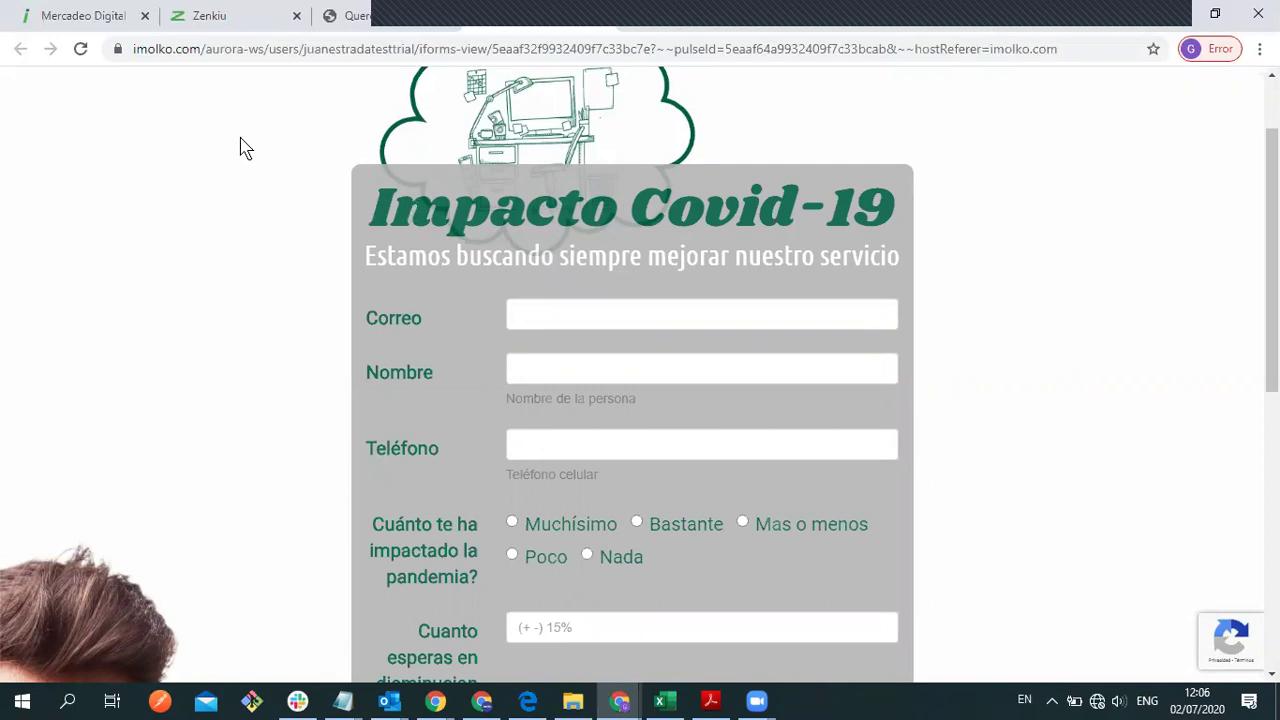
# Step: Open the list of iForms on a separate page from the email designer, and close the email preview and survey pages
pyautogui.click(385, 18)
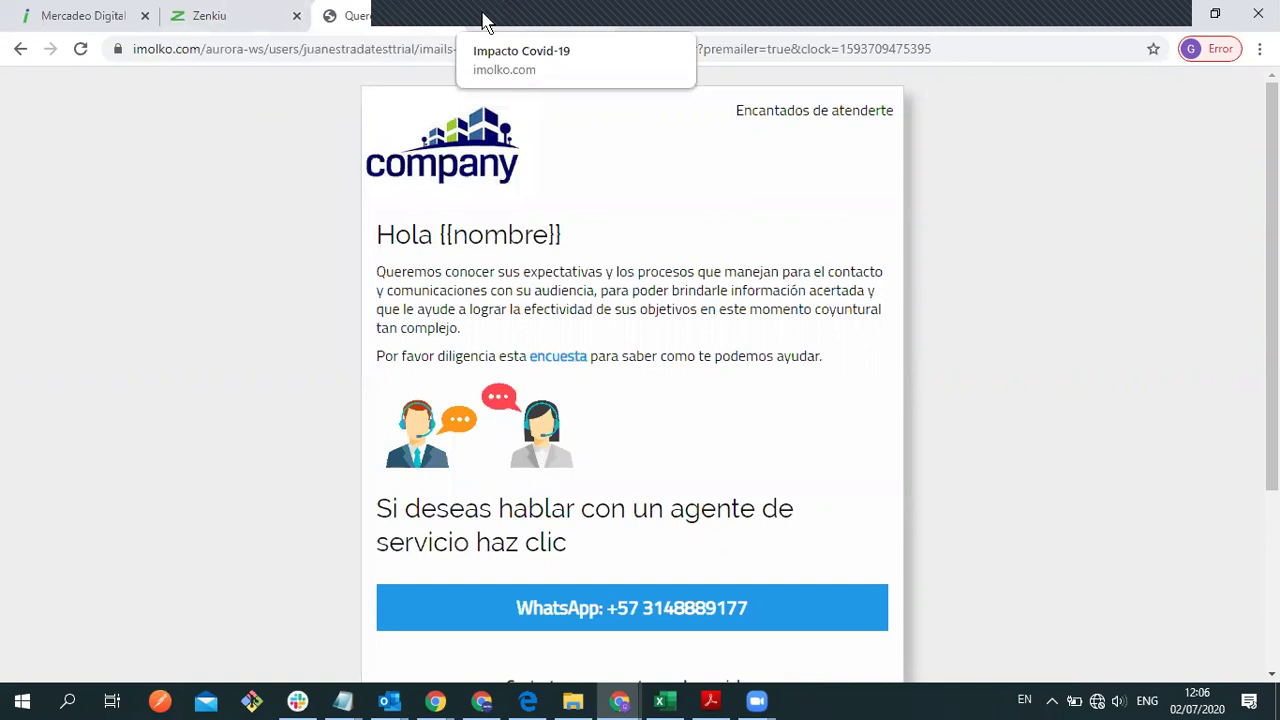
pyautogui.click(251, 15)
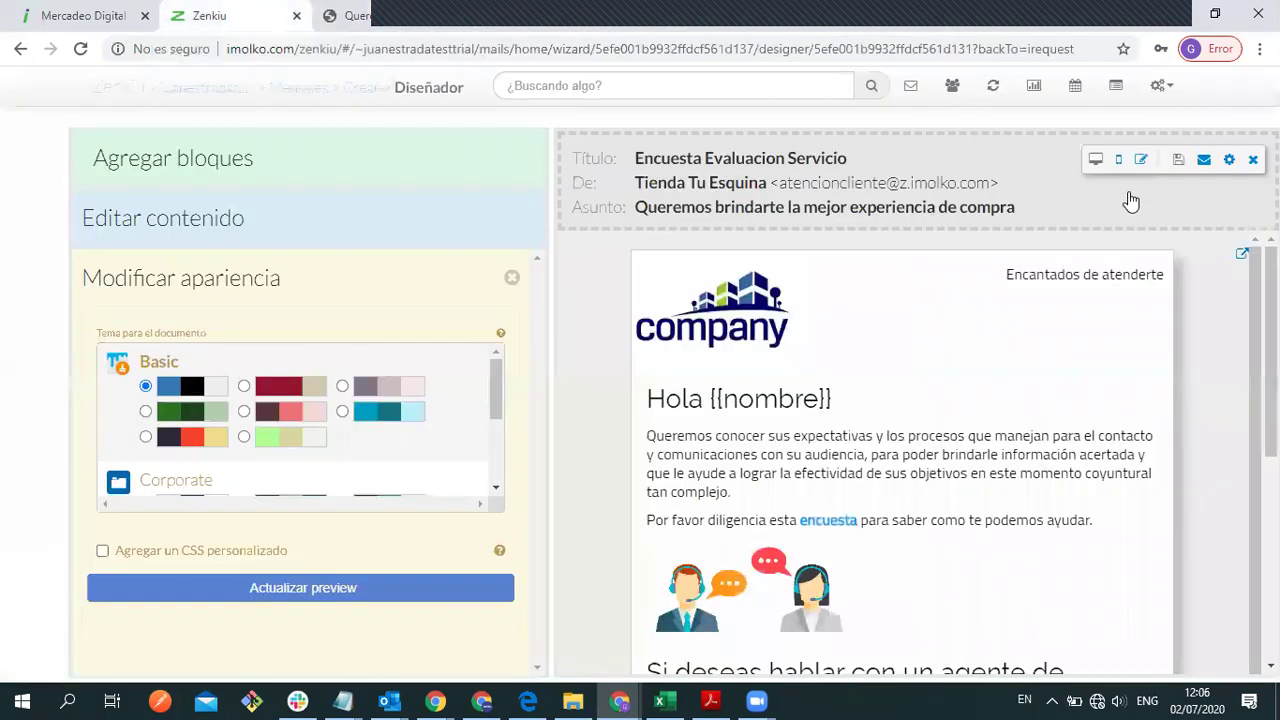
pyautogui.rightClick(1112, 88)
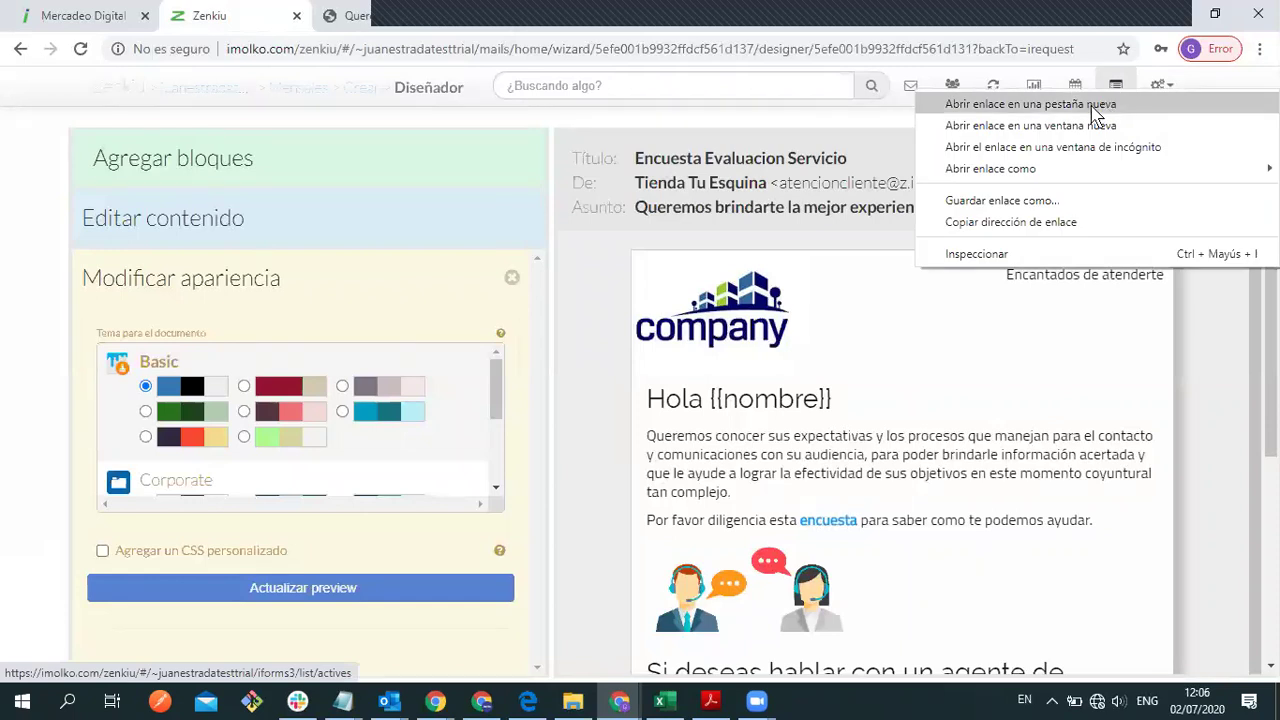
pyautogui.click(1092, 106)
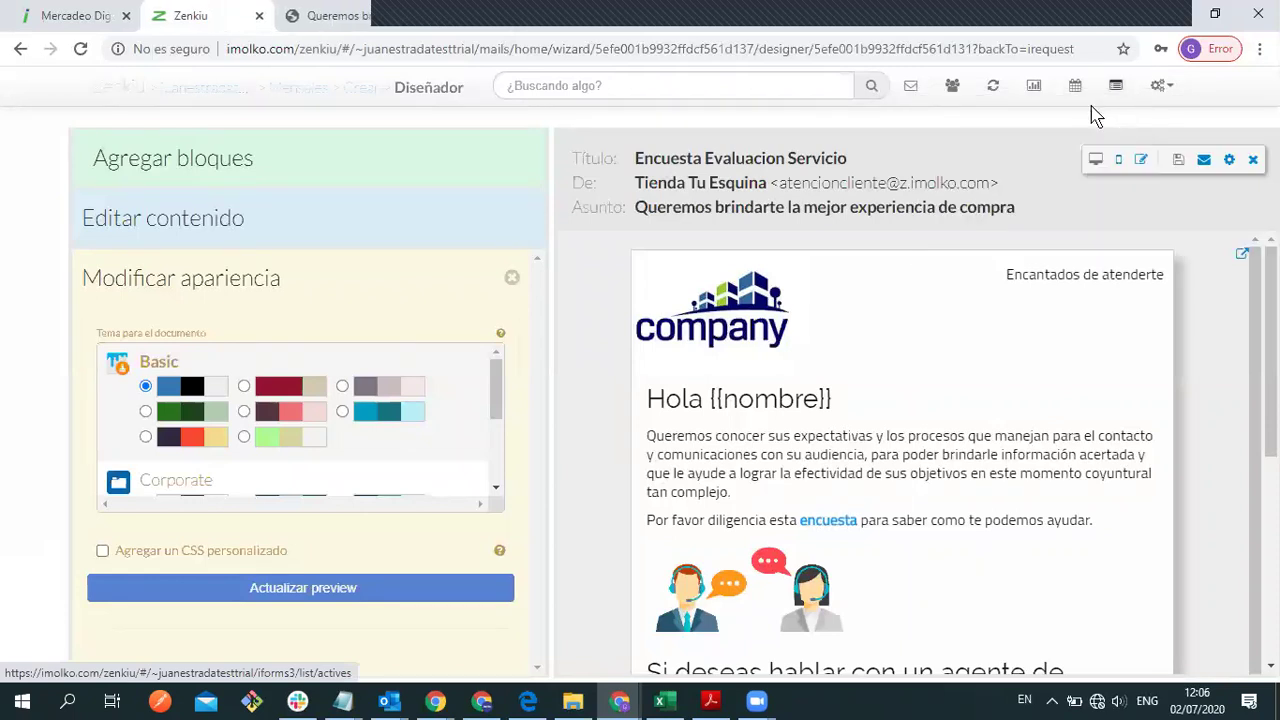
pyautogui.click(330, 16)
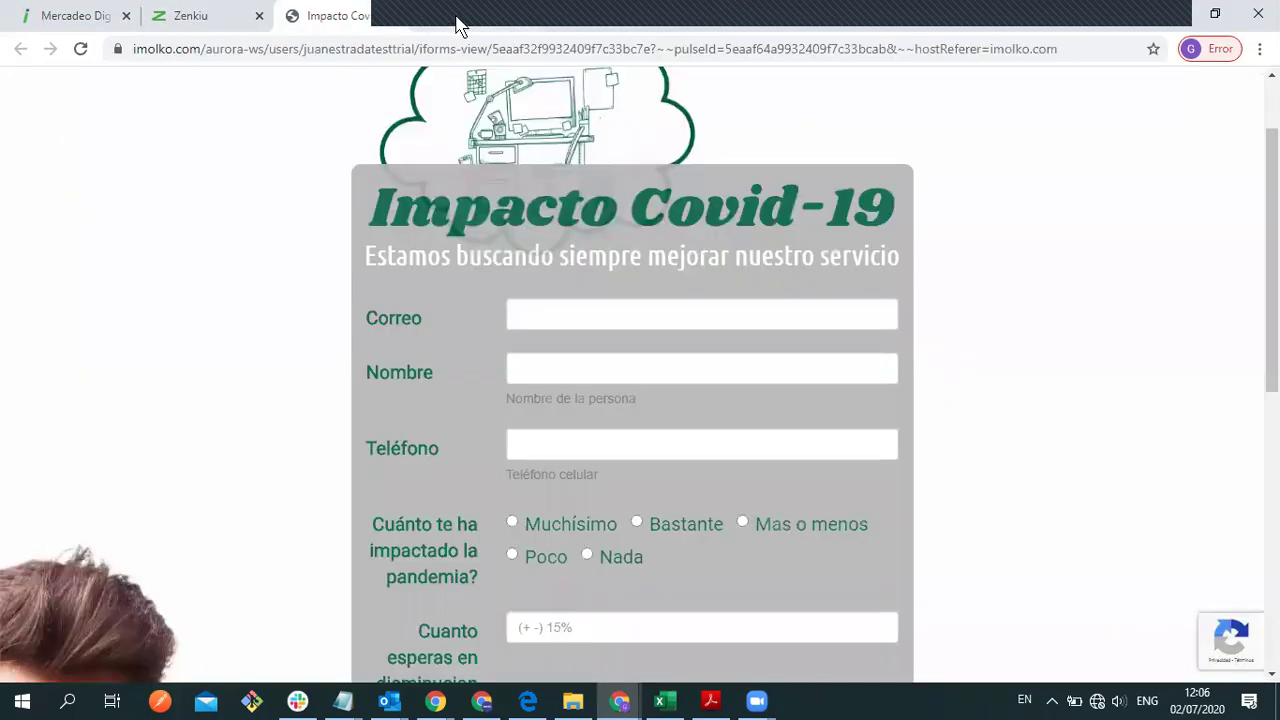
pyautogui.click(392, 16)
pyautogui.moveTo(371, 29); pyautogui.dragTo(397, 27)
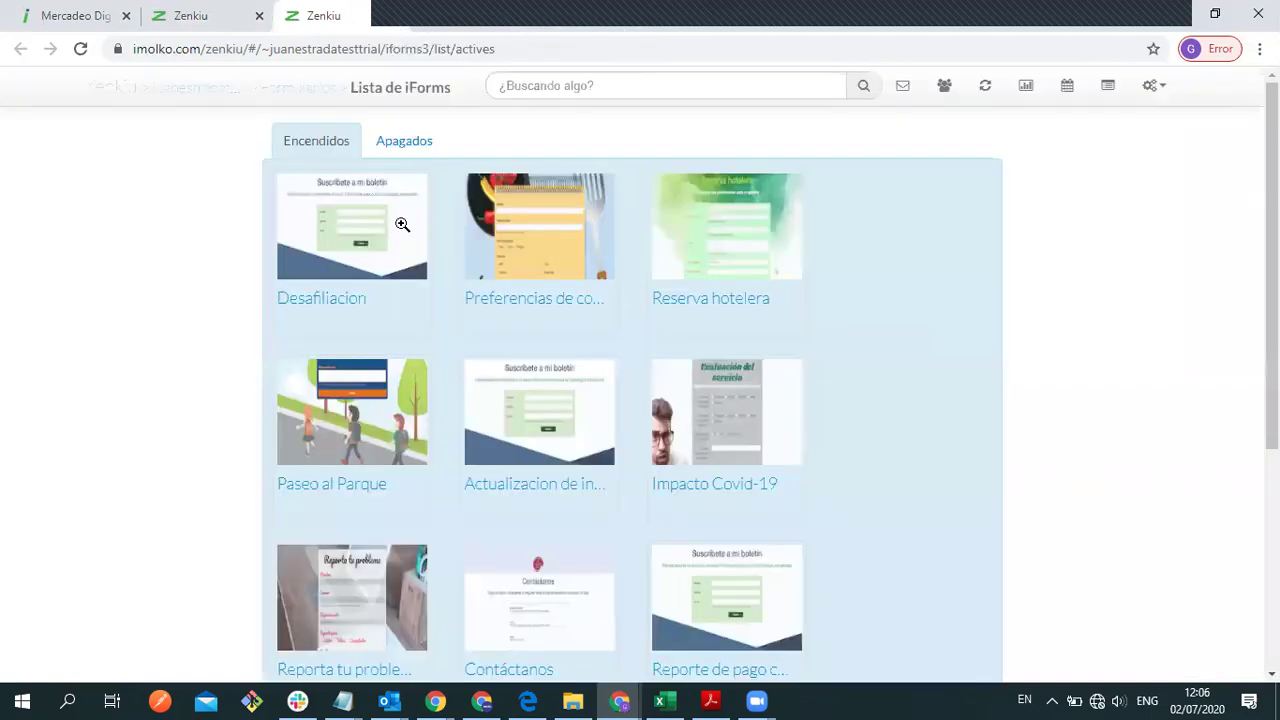
# Step: Open the Impacto Covid-19 form in the form designer
pyautogui.moveTo(767, 378)
pyautogui.moveTo(514, 297)
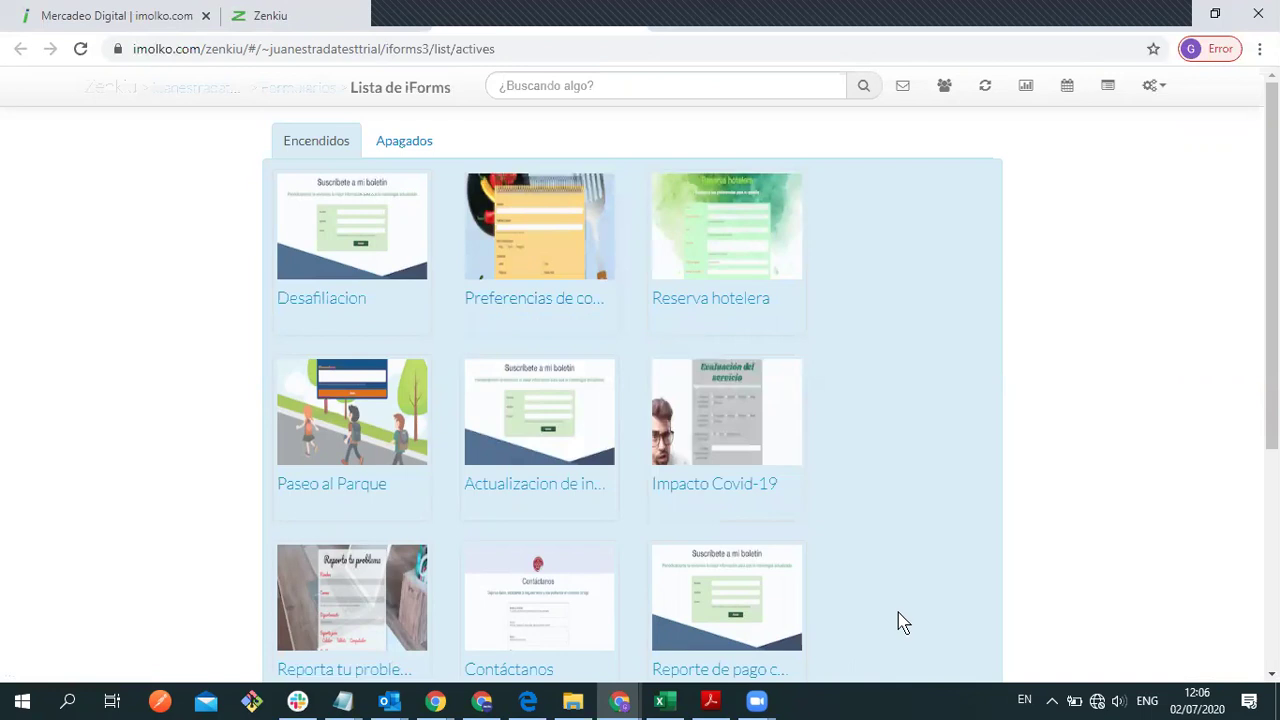
pyautogui.scroll(-1, 897, 620)
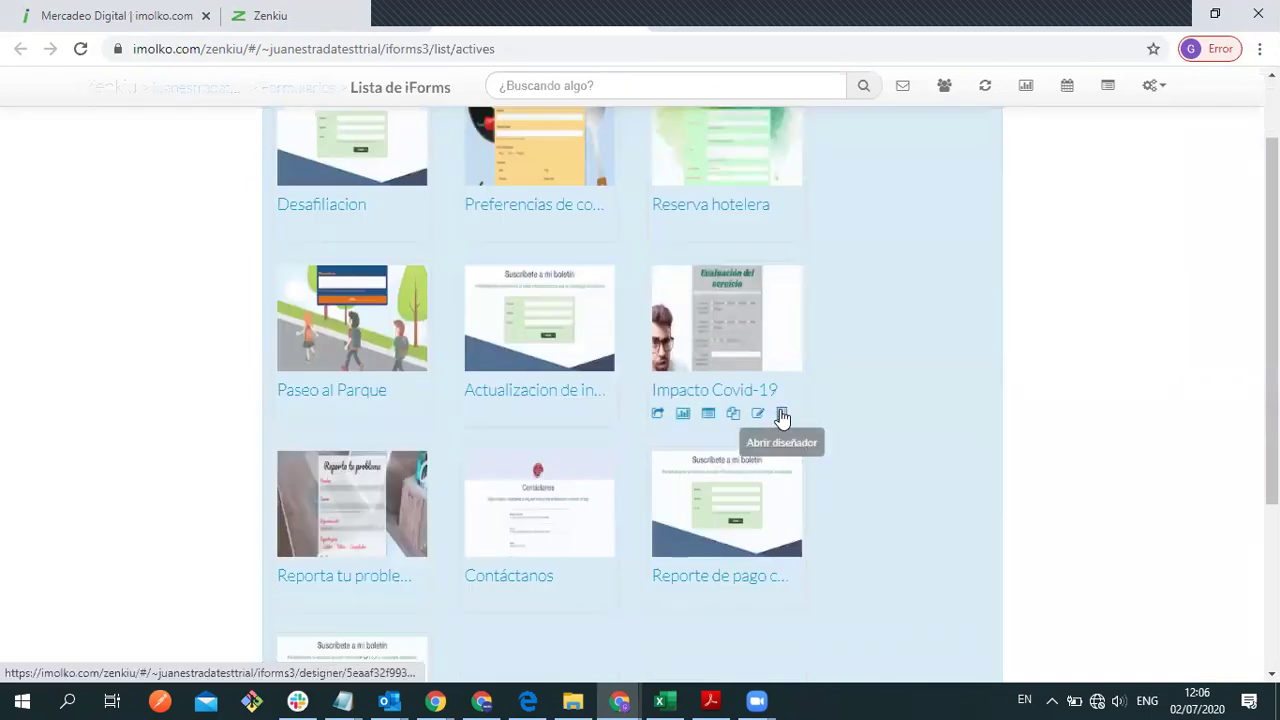
pyautogui.click(770, 415)
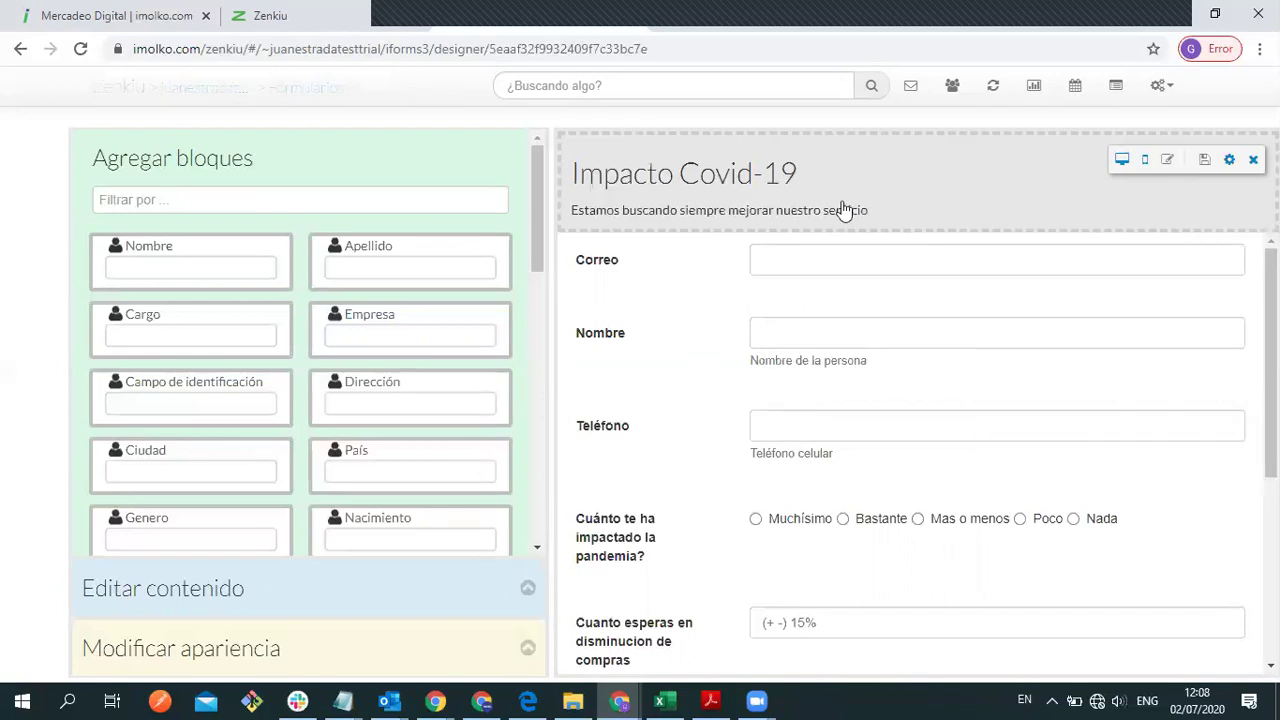
# Step: Open the second contact's record in the recent-activity list and review its Pulsos and Señales activity
pyautogui.click(951, 90)
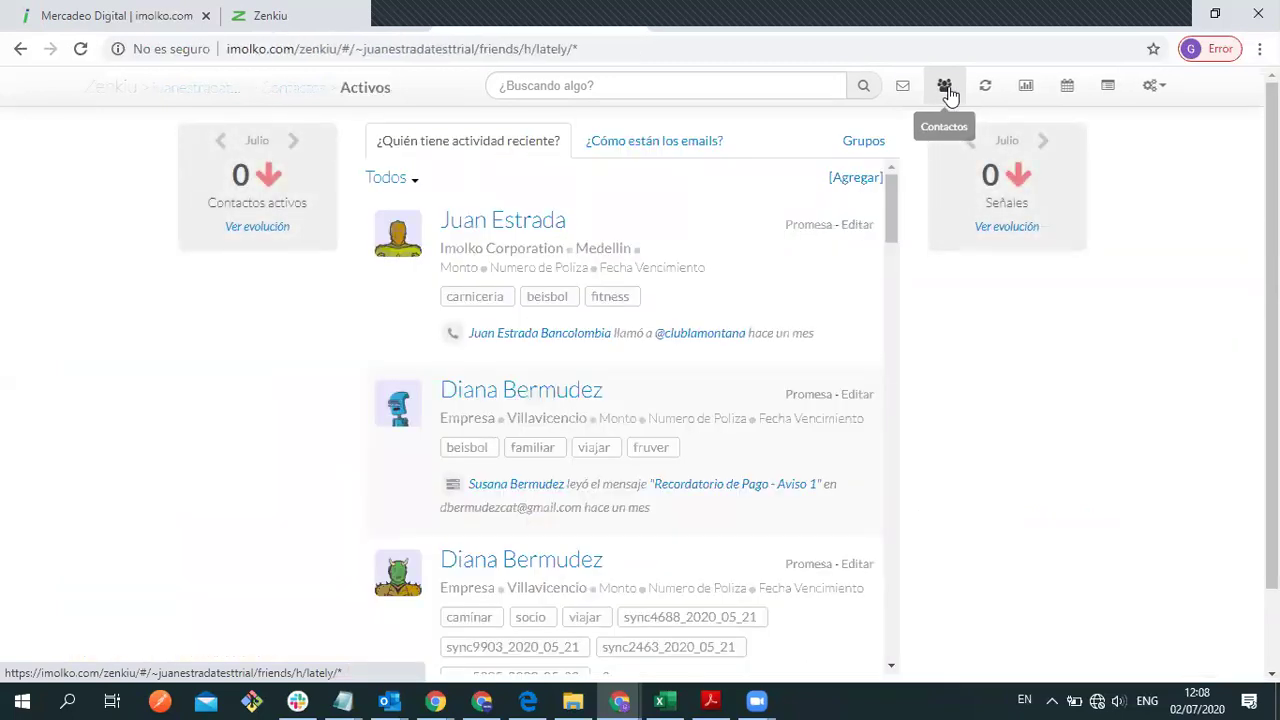
pyautogui.click(512, 392)
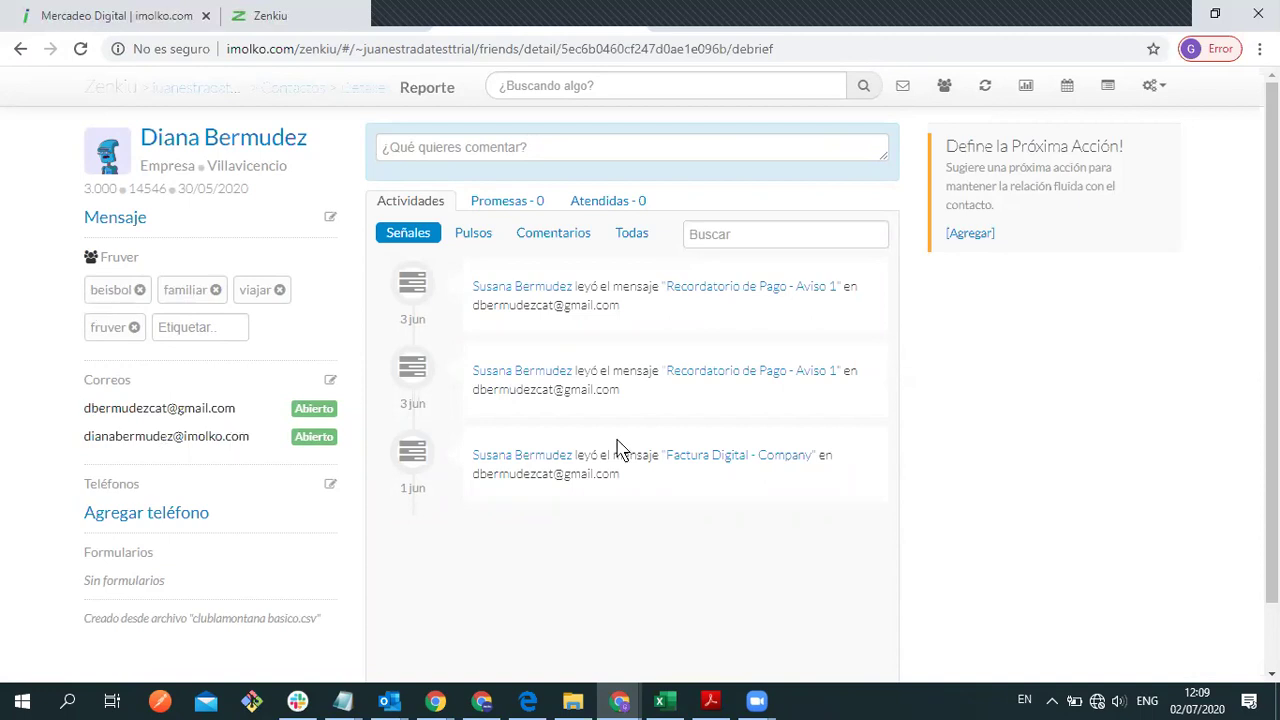
pyautogui.click(473, 238)
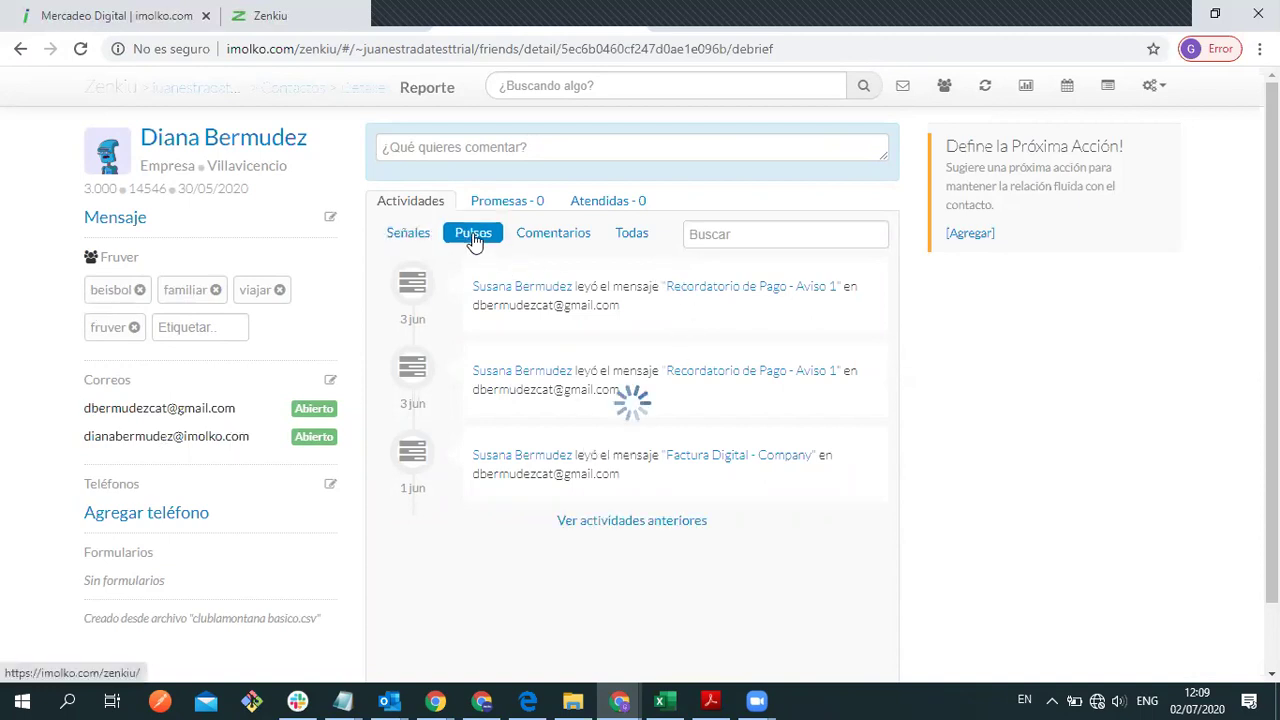
pyautogui.click(405, 236)
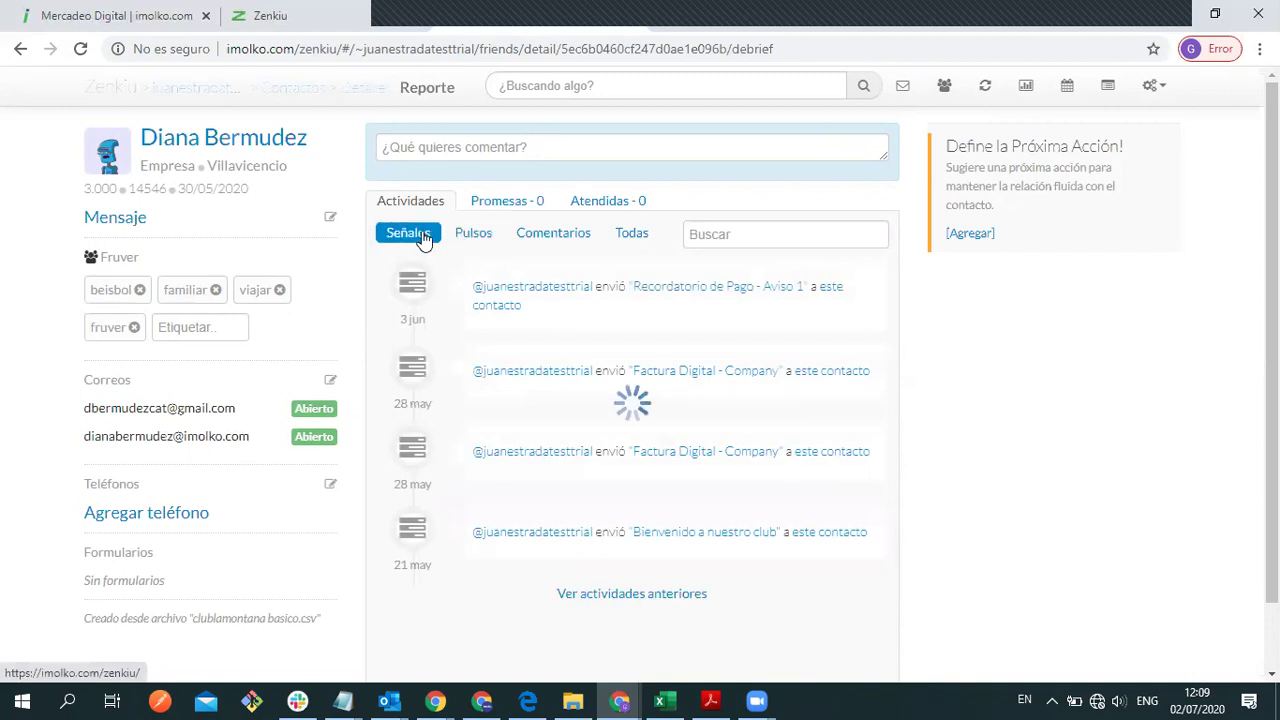
pyautogui.click(606, 147)
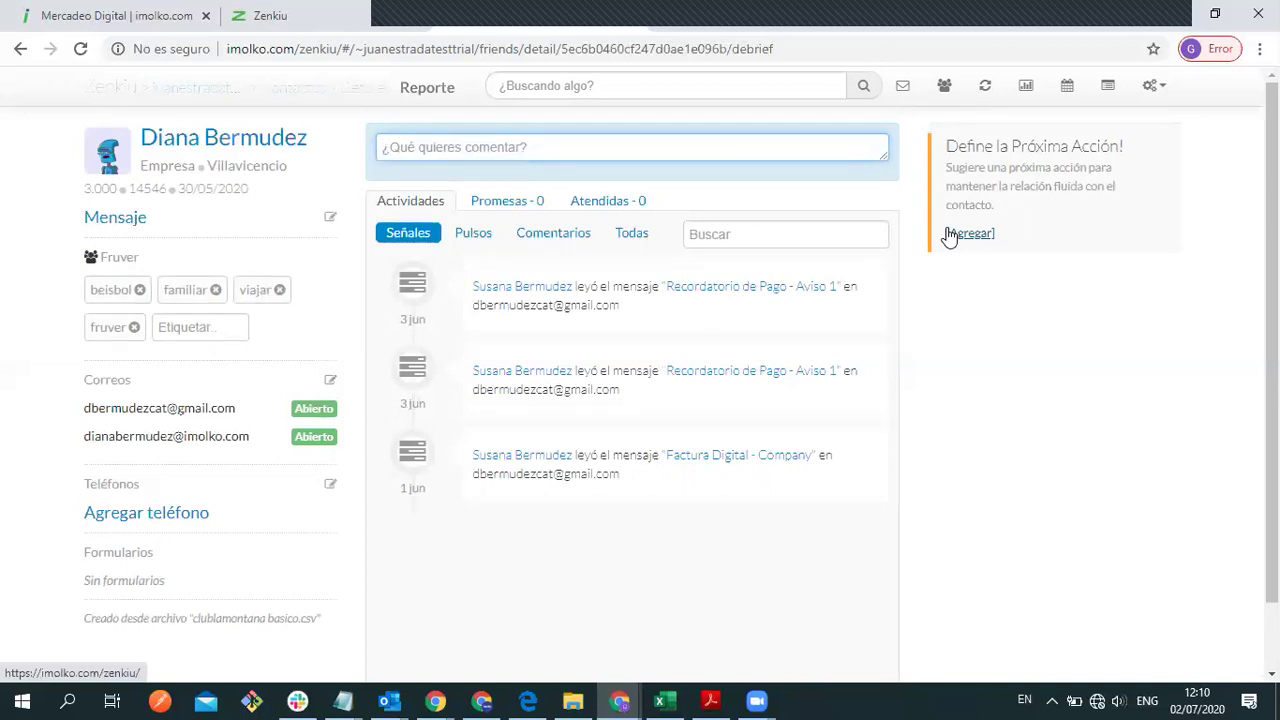
# Step: Preview the approved Feliz cumpleaños email, highlight its 25% discount text and free-delivery line, and return to the approved messages
pyautogui.click(905, 90)
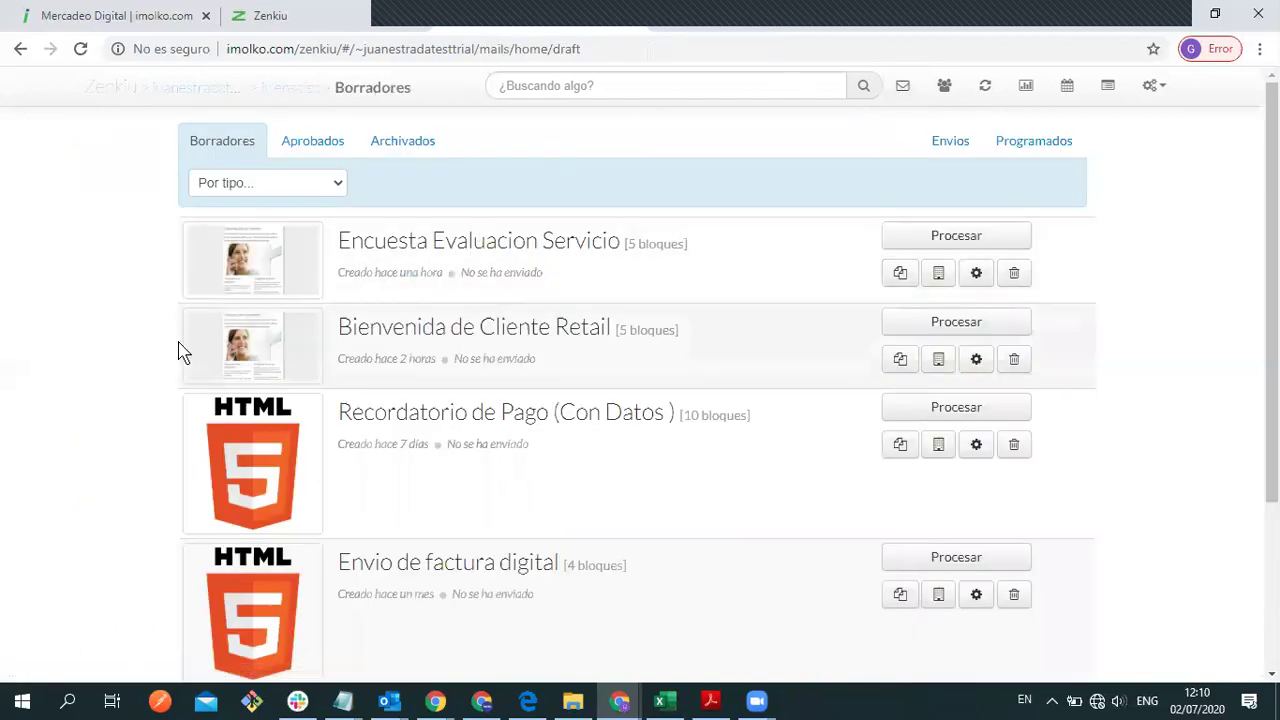
pyautogui.click(328, 146)
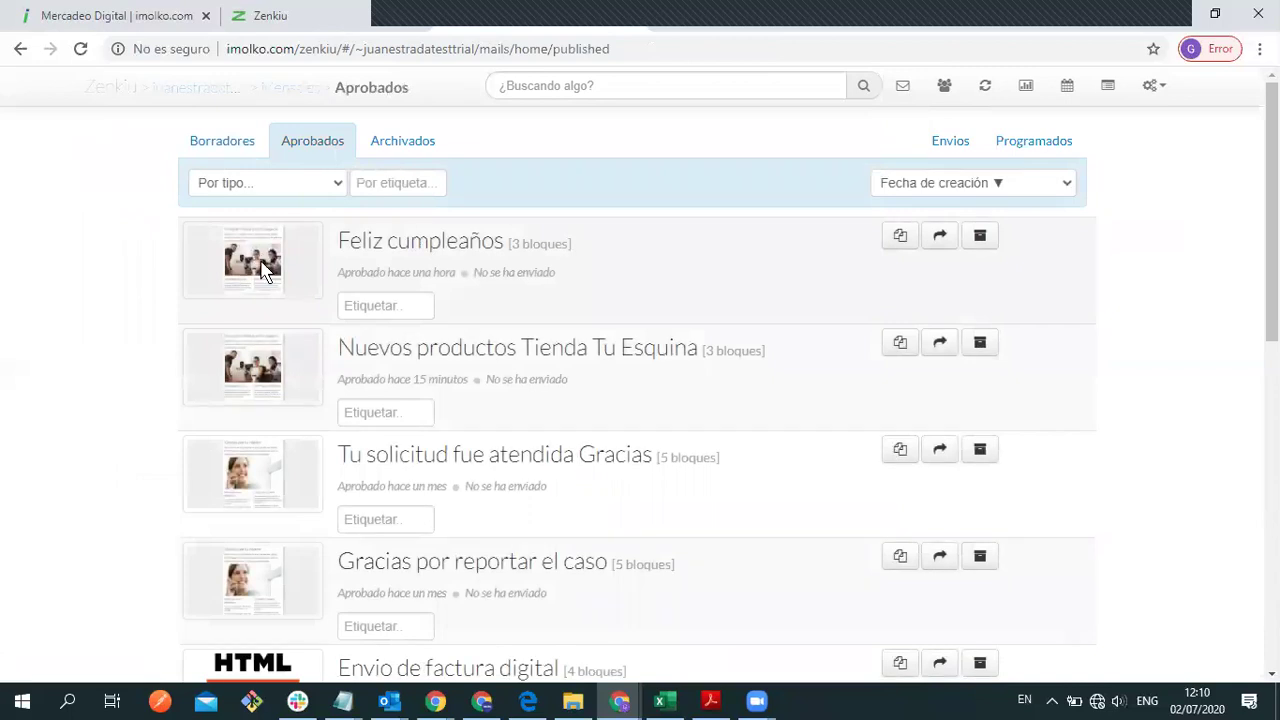
pyautogui.click(259, 261)
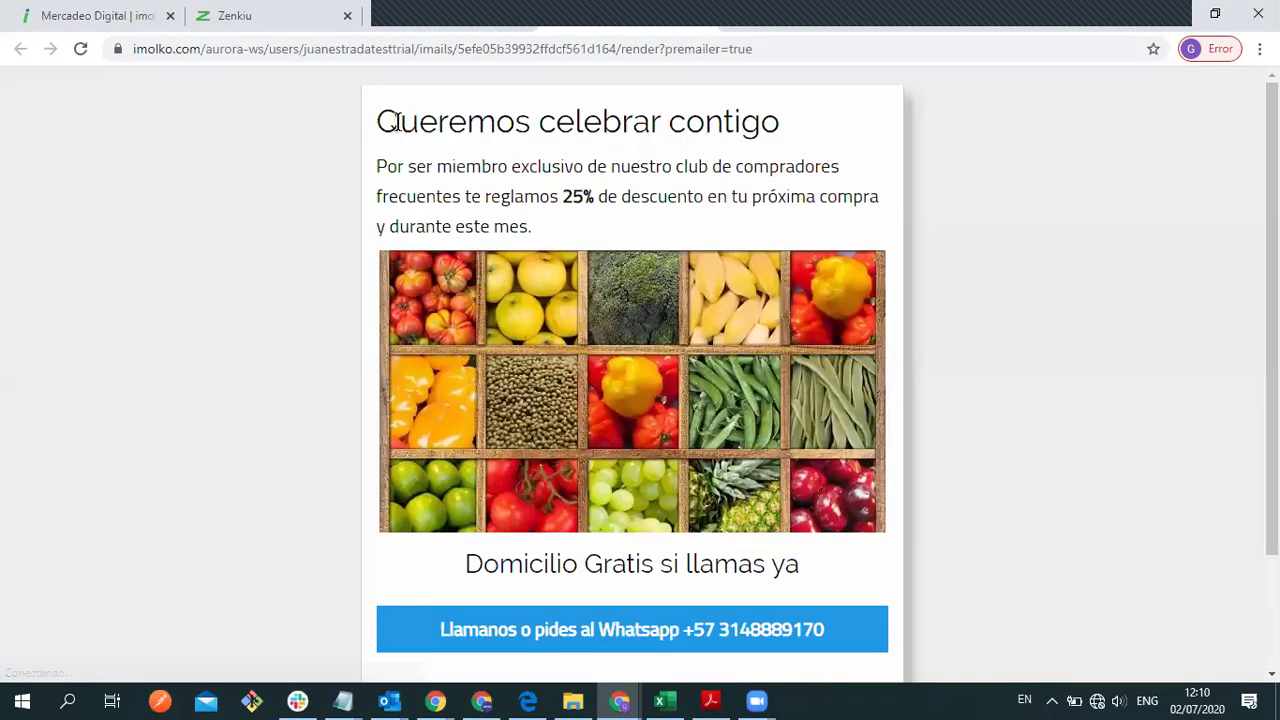
pyautogui.moveTo(379, 128); pyautogui.dragTo(540, 232)
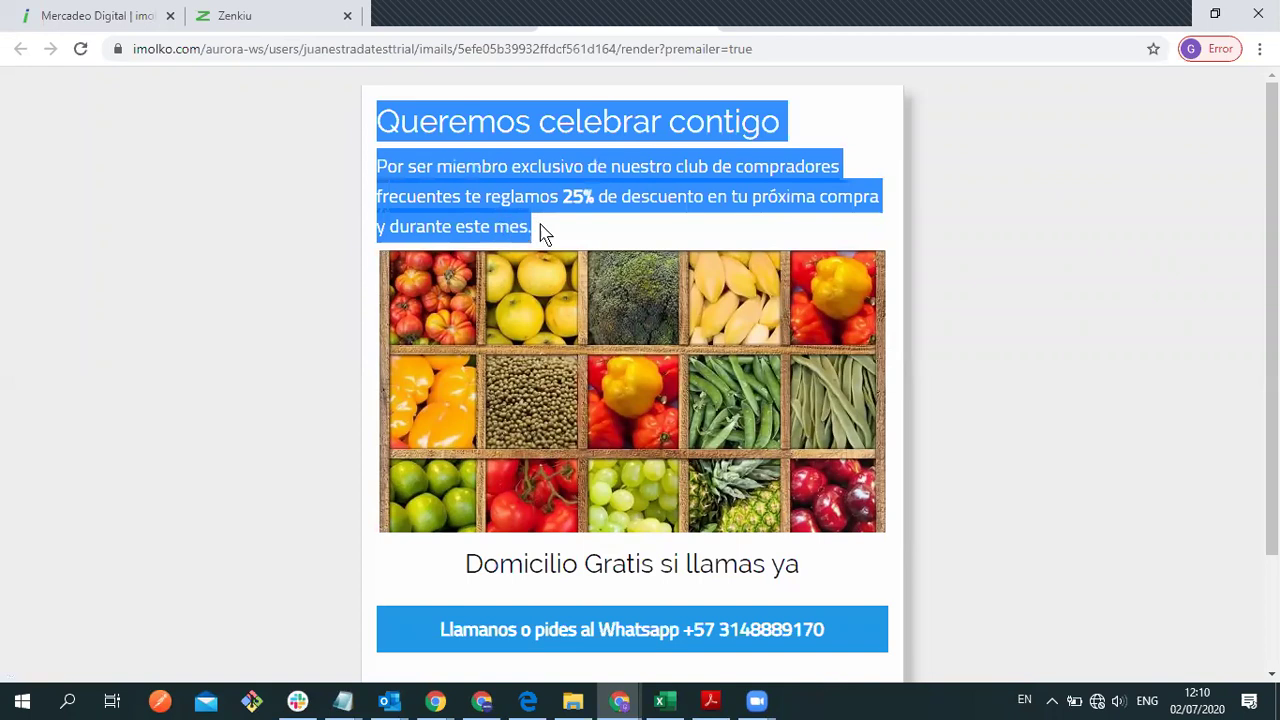
pyautogui.click(469, 193)
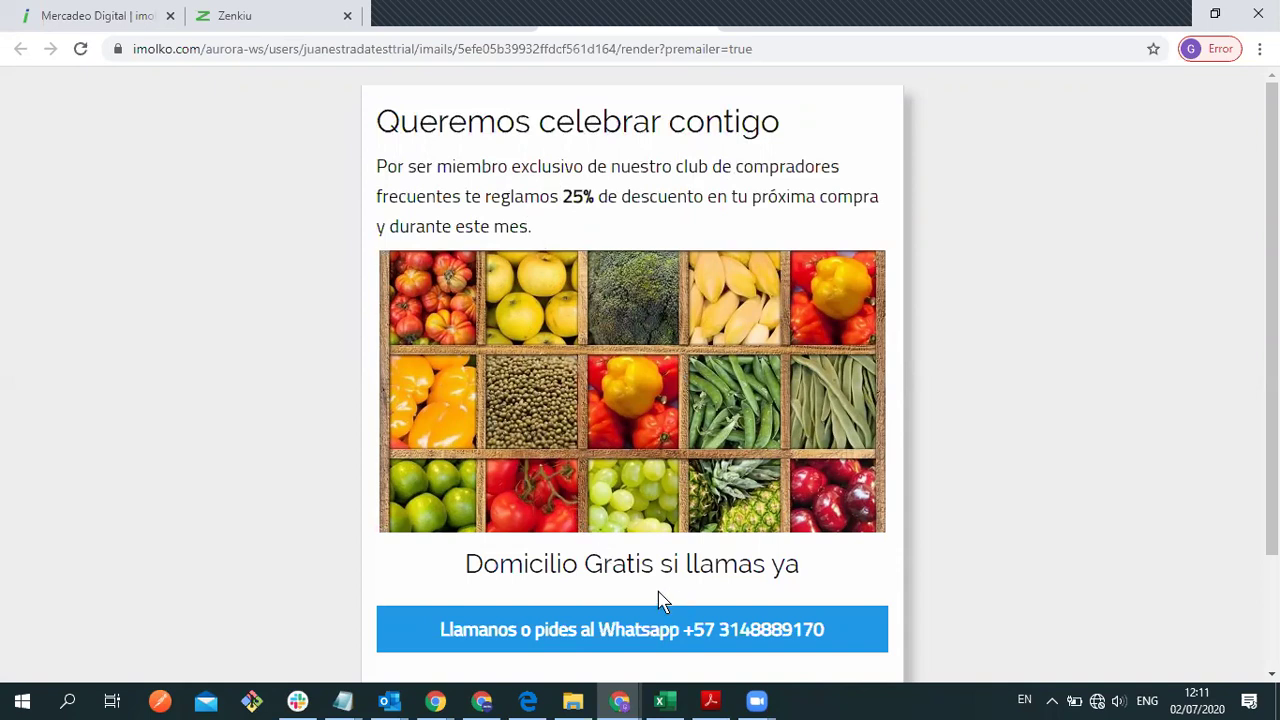
pyautogui.moveTo(462, 566); pyautogui.dragTo(810, 590)
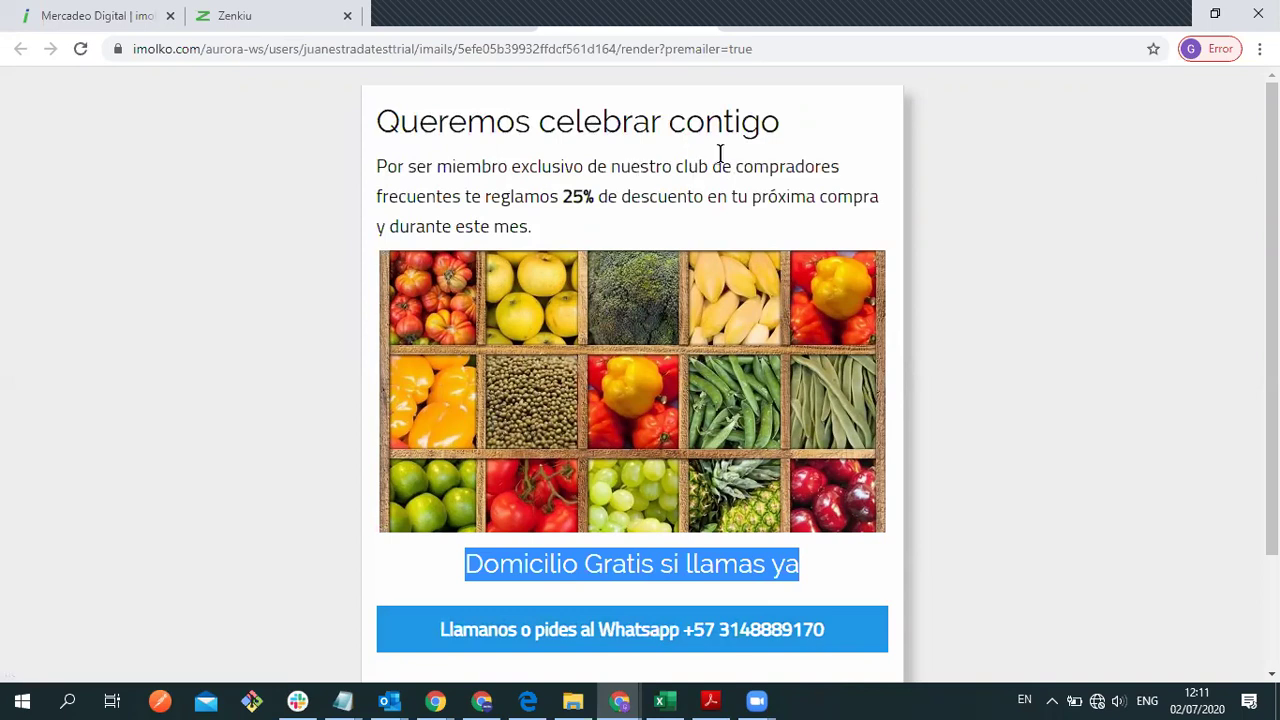
pyautogui.hotkey('ctrl', 'Tab')
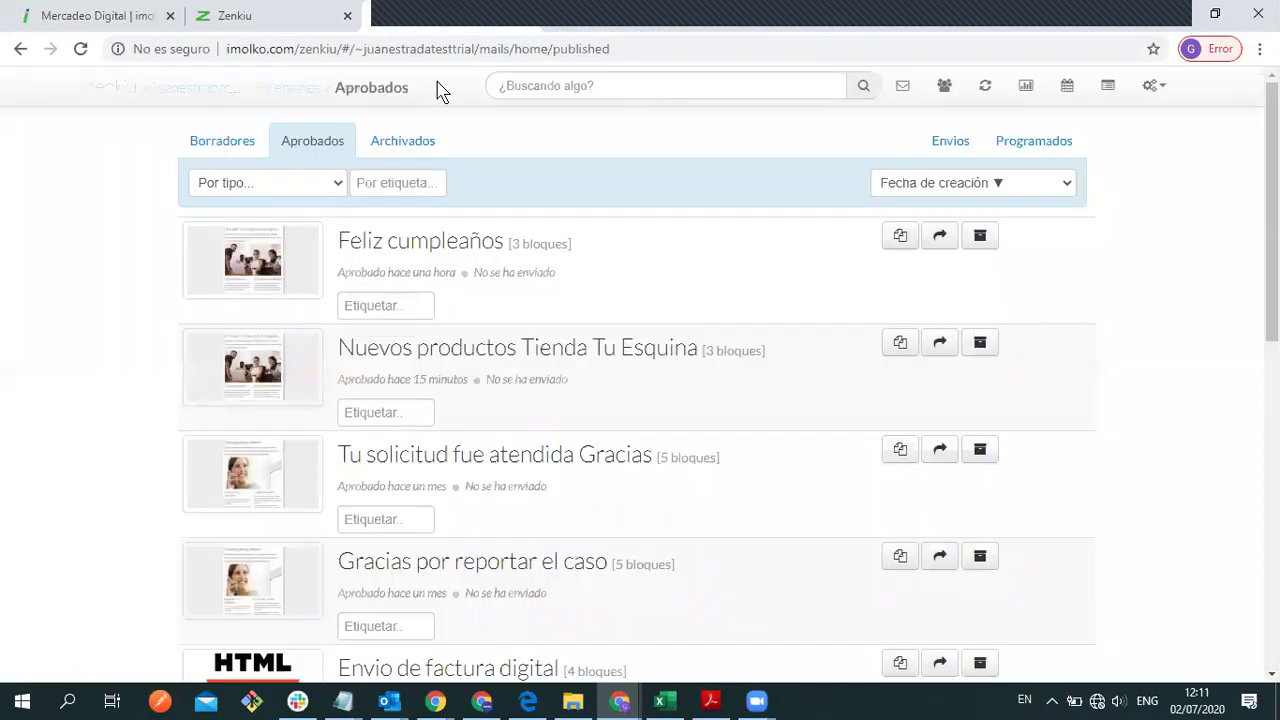
# Step: Open the new-version contacts overview and examine the Fruver group's contact count and recently active contacts
pyautogui.click(944, 92)
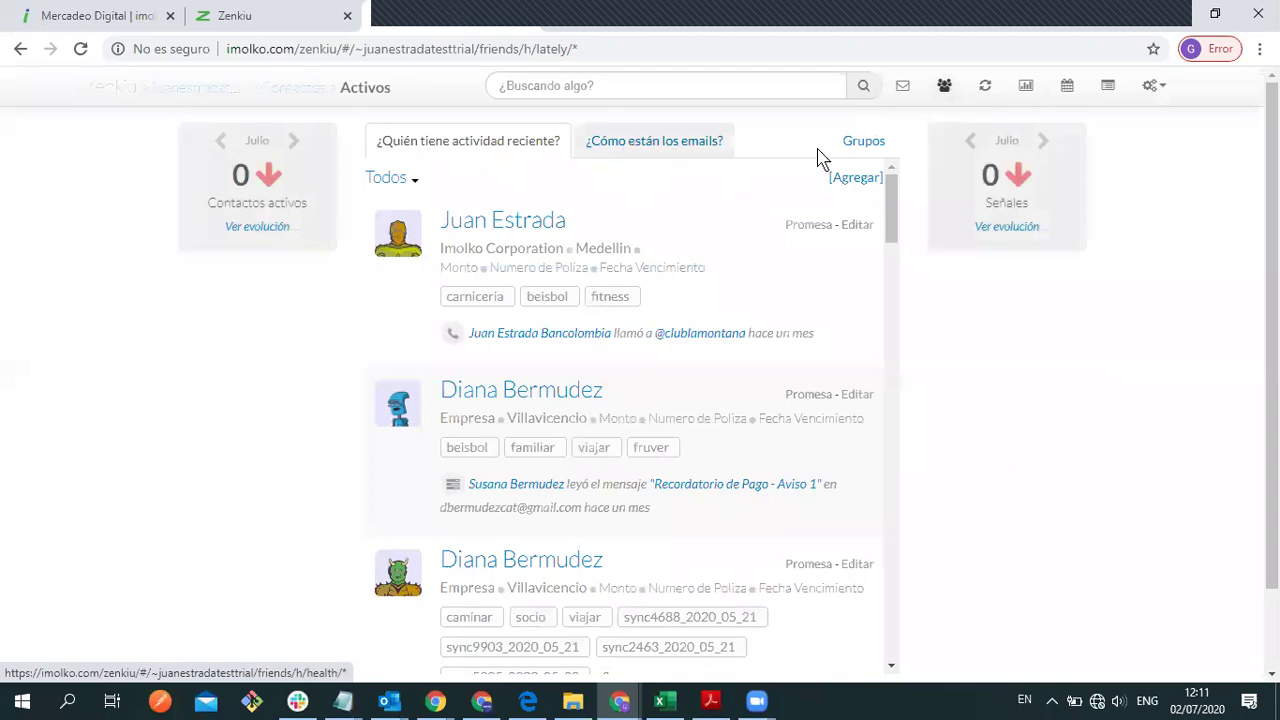
pyautogui.hotkey('ctrl', '-')
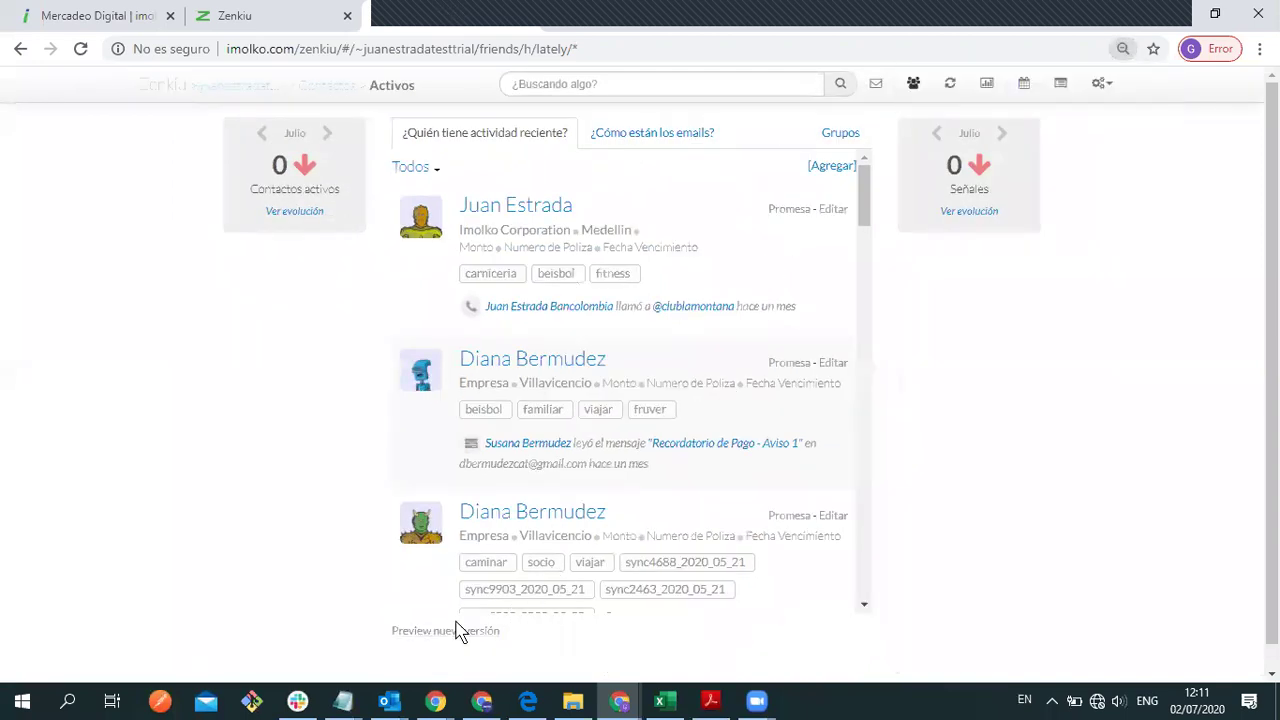
pyautogui.click(459, 631)
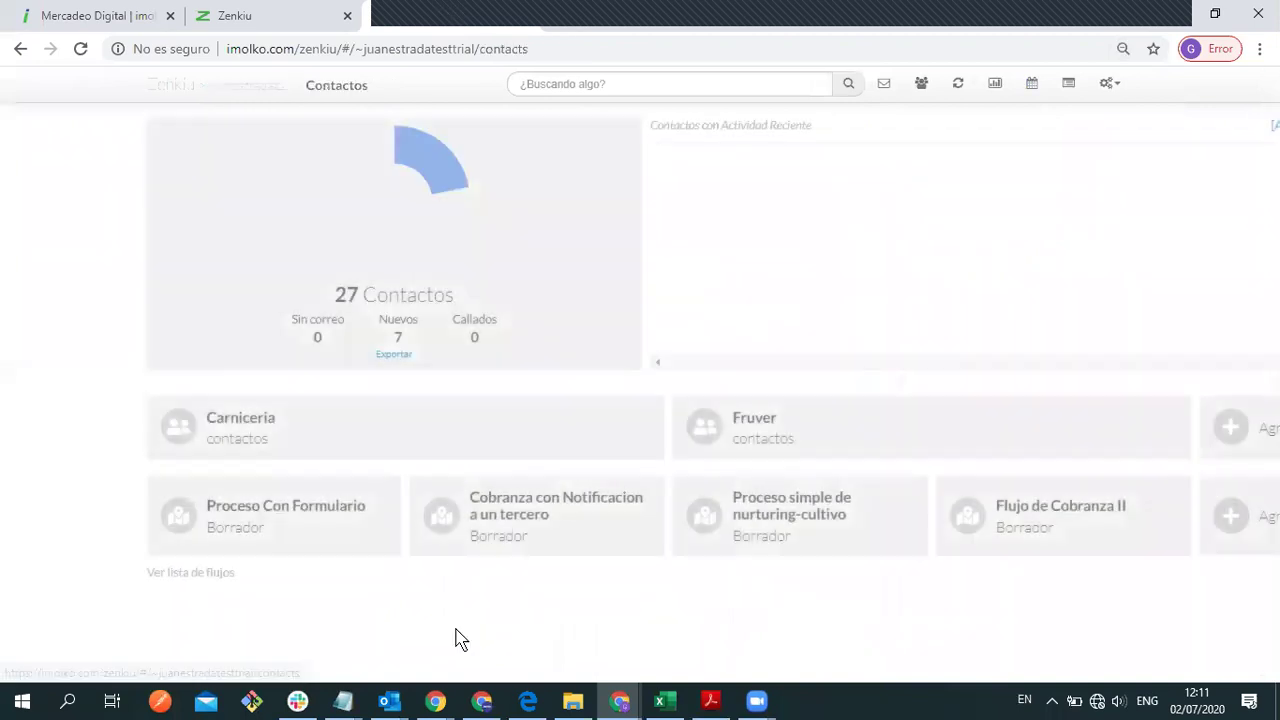
pyautogui.click(770, 434)
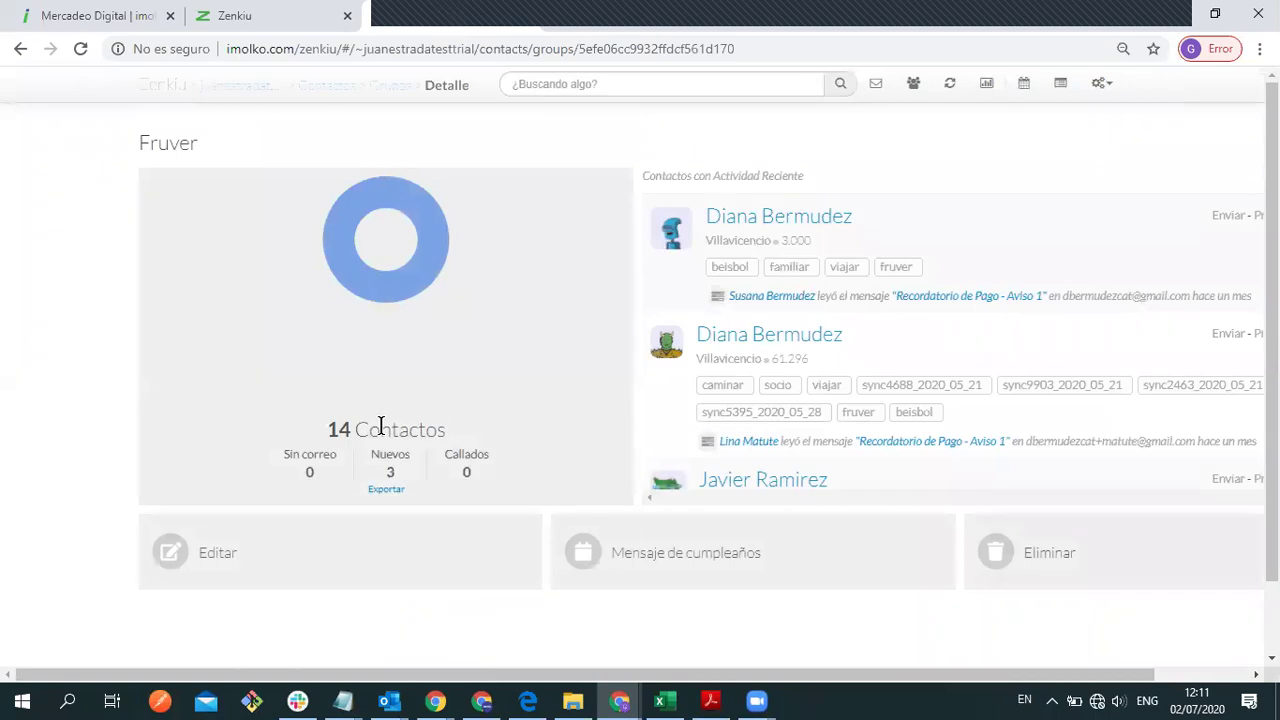
pyautogui.moveTo(354, 435); pyautogui.dragTo(326, 435)
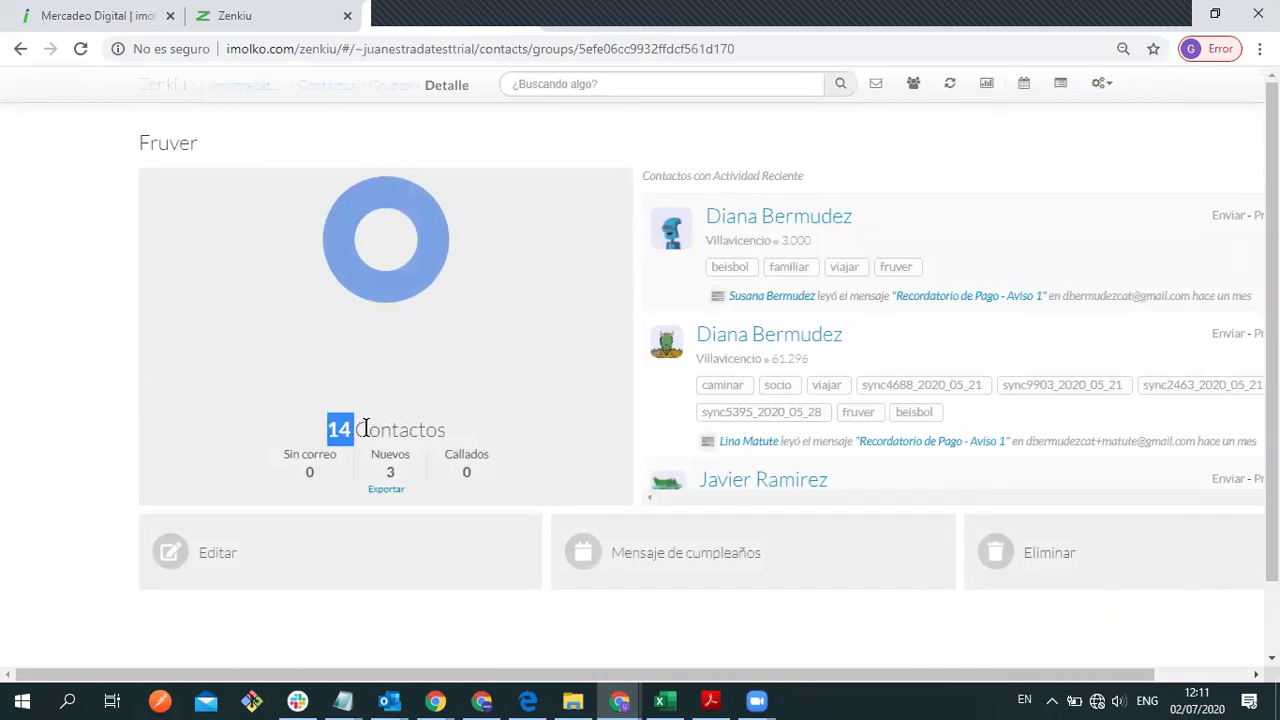
pyautogui.scroll(-5, 966, 314)
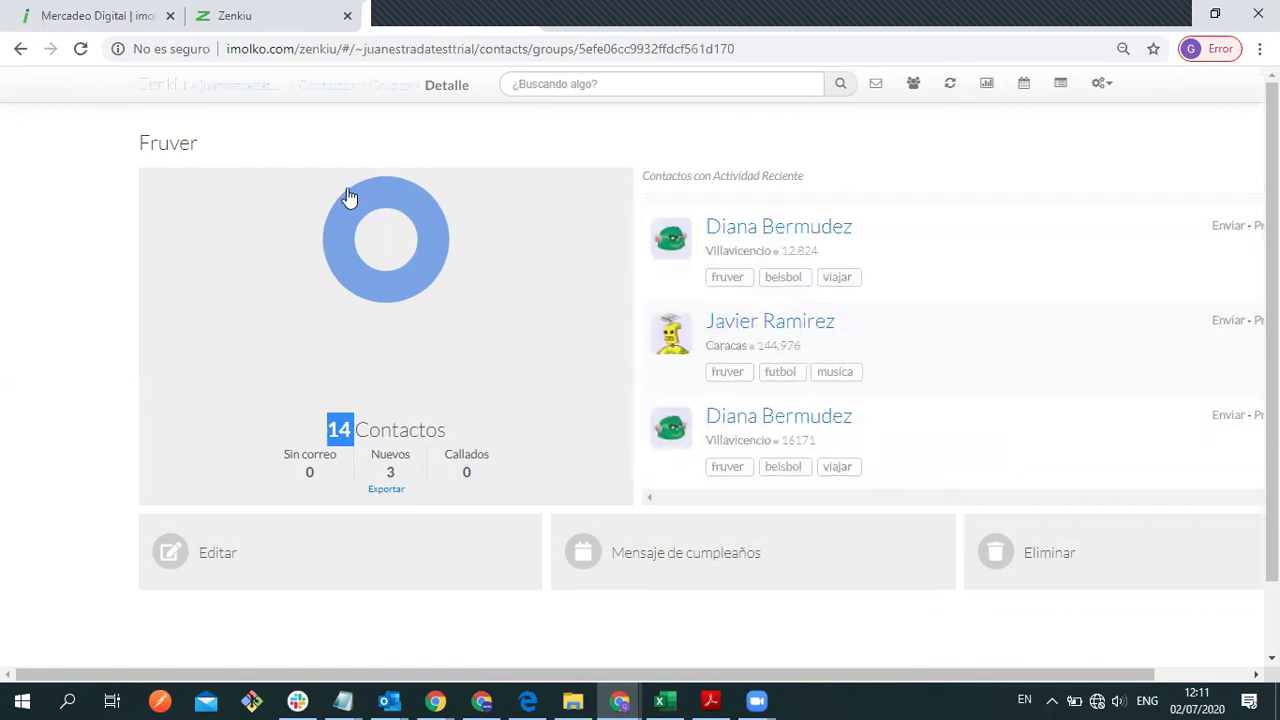
# Step: Open the Fruver group's birthday message page and inspect the July and August bars of its birthday chart
pyautogui.click(673, 565)
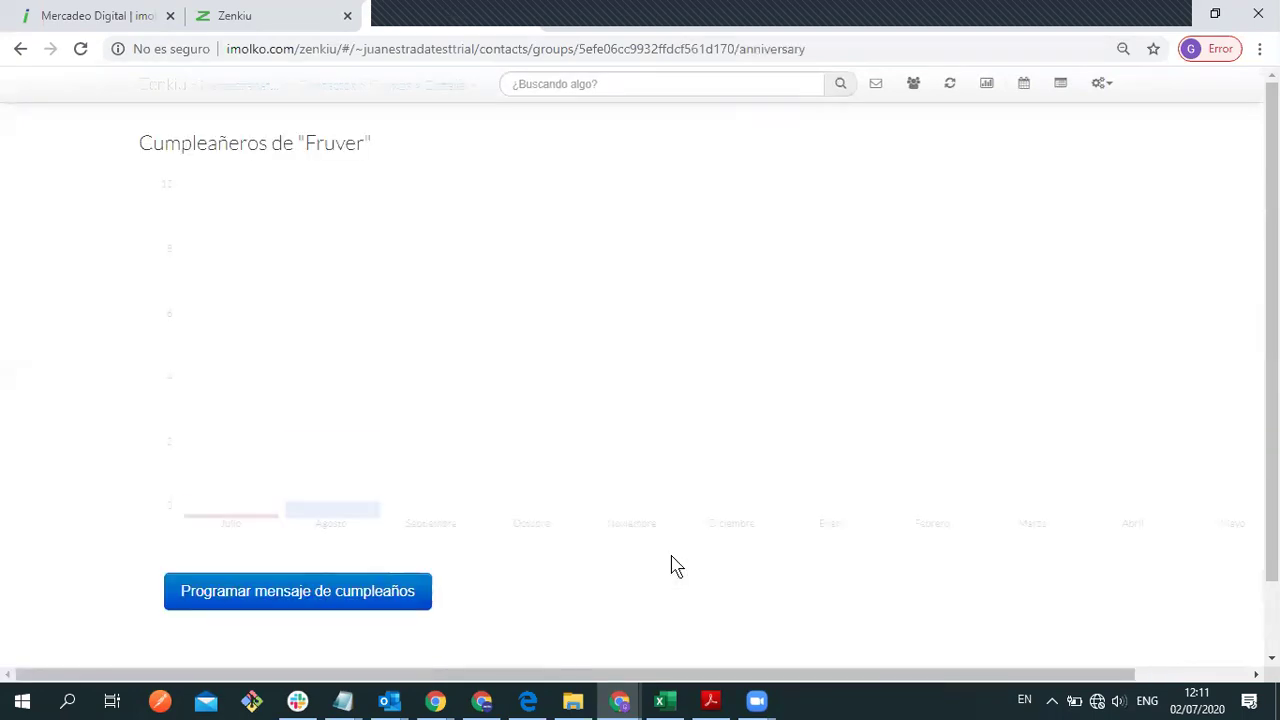
pyautogui.moveTo(234, 493)
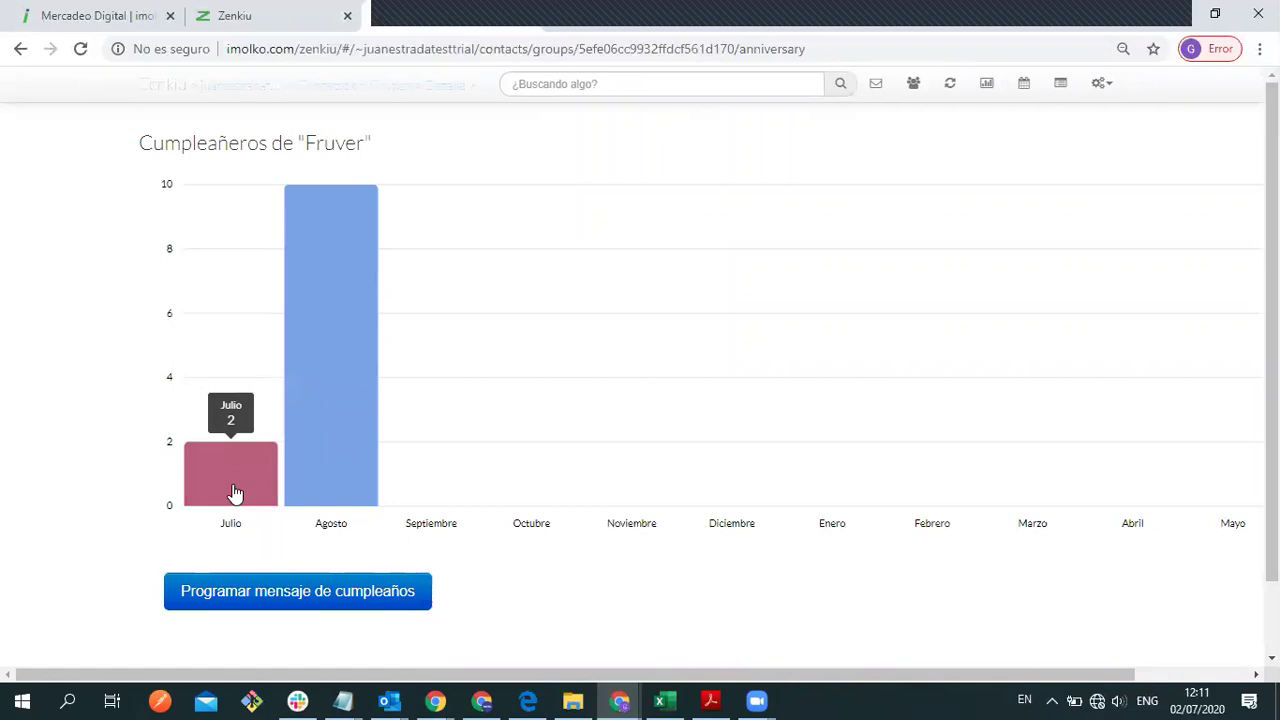
pyautogui.moveTo(338, 415)
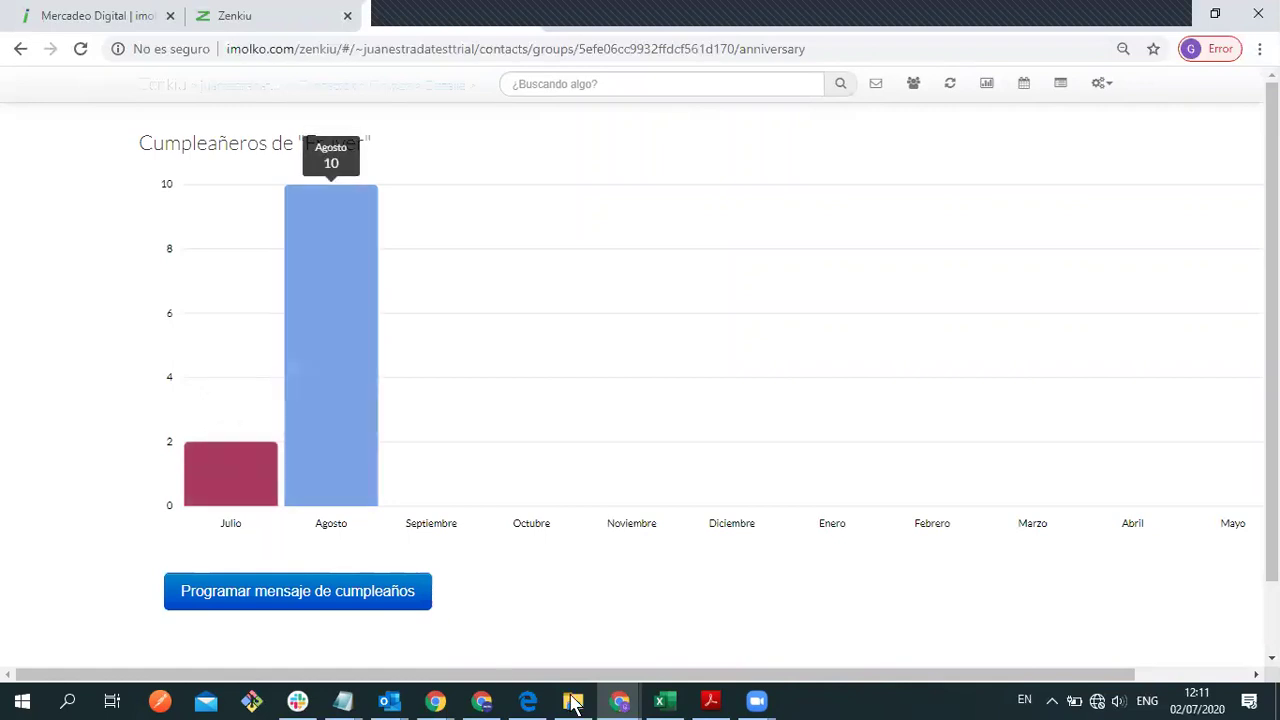
# Step: Switch to the retail bi workbook in Excel, highlight the fecha_vencimiento column, and return to the Fruver birthday chart
pyautogui.click(660, 701)
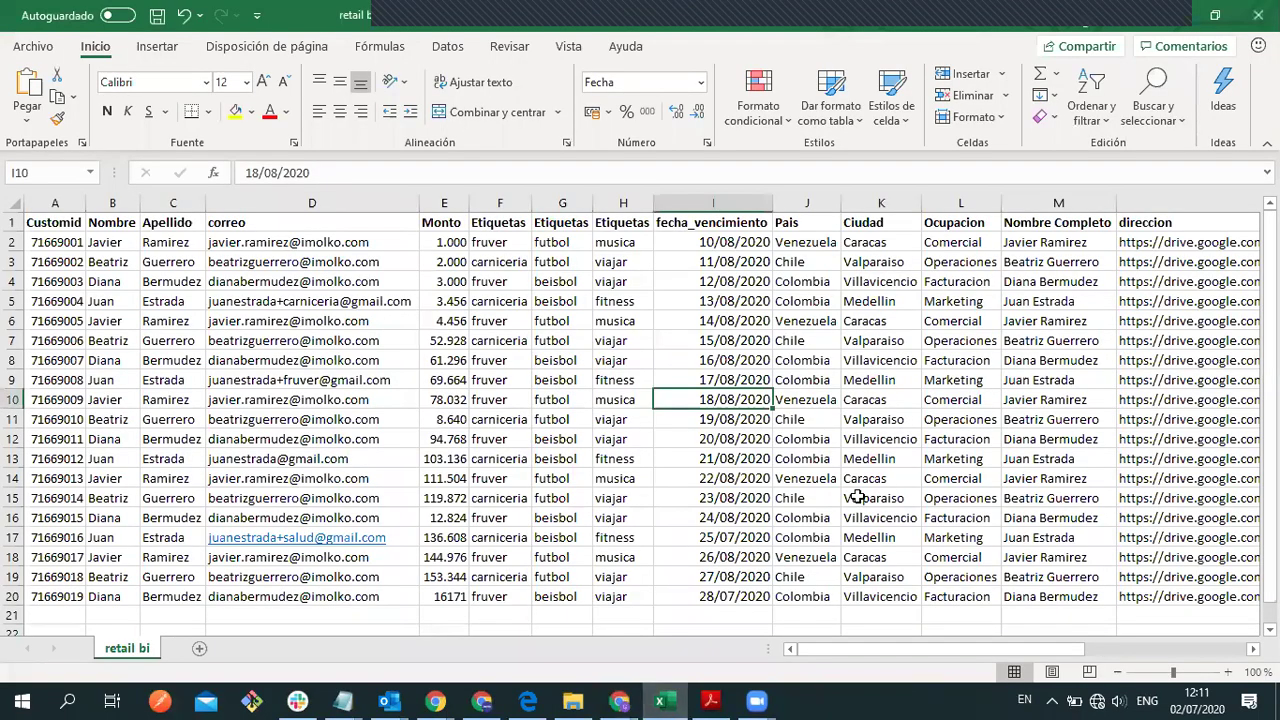
pyautogui.click(705, 204)
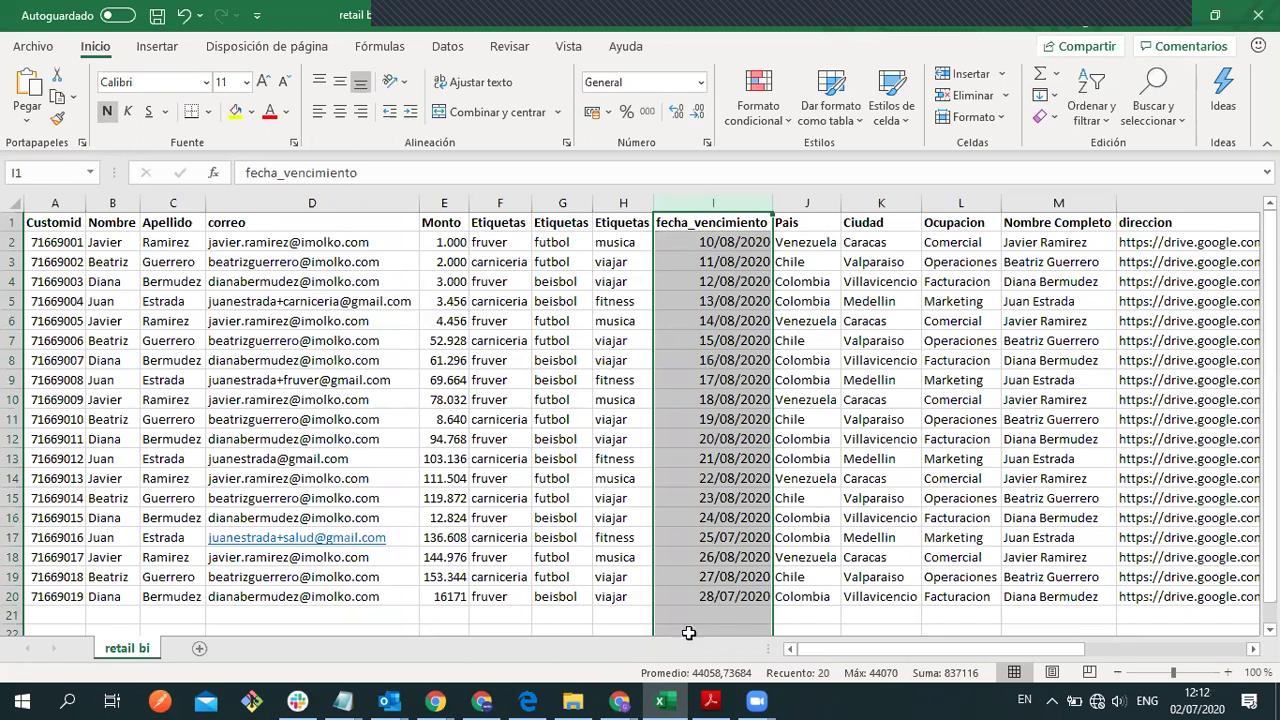
pyautogui.click(1170, 16)
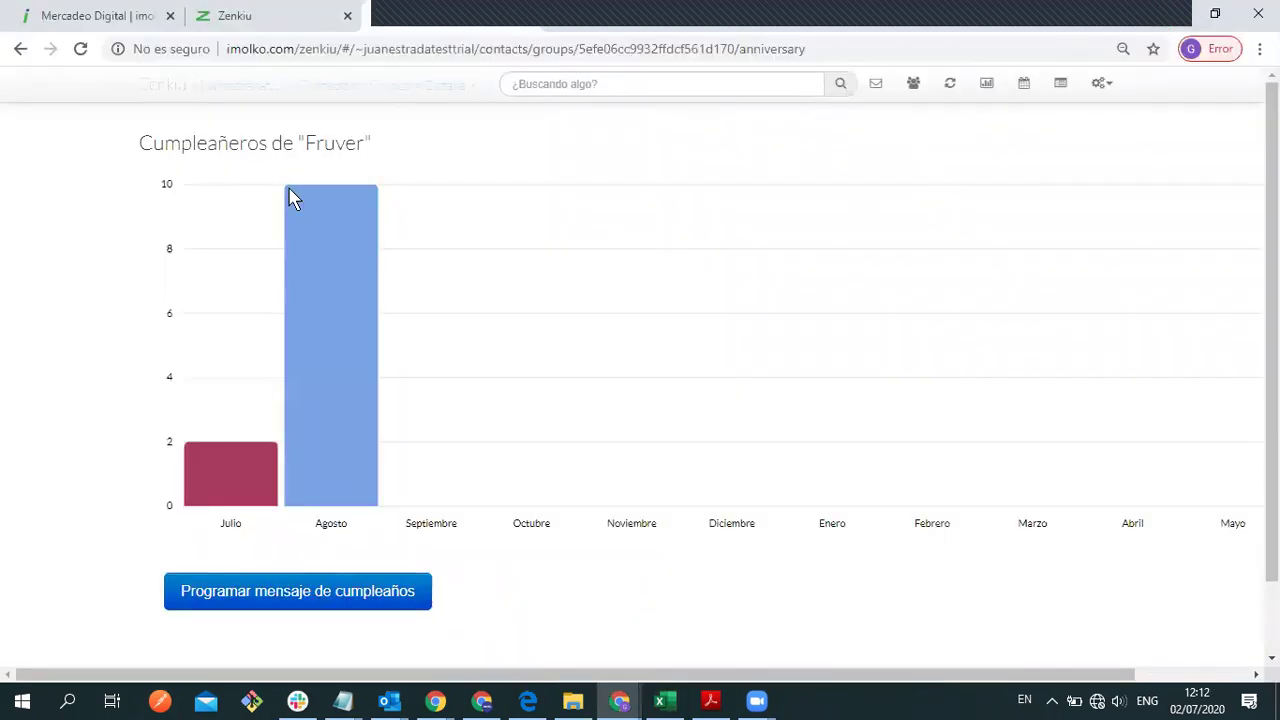
# Step: Start a scheduled birthday message for the Fruver group using the Feliz cumpleaños email, sent one day before the birthday
pyautogui.moveTo(266, 428)
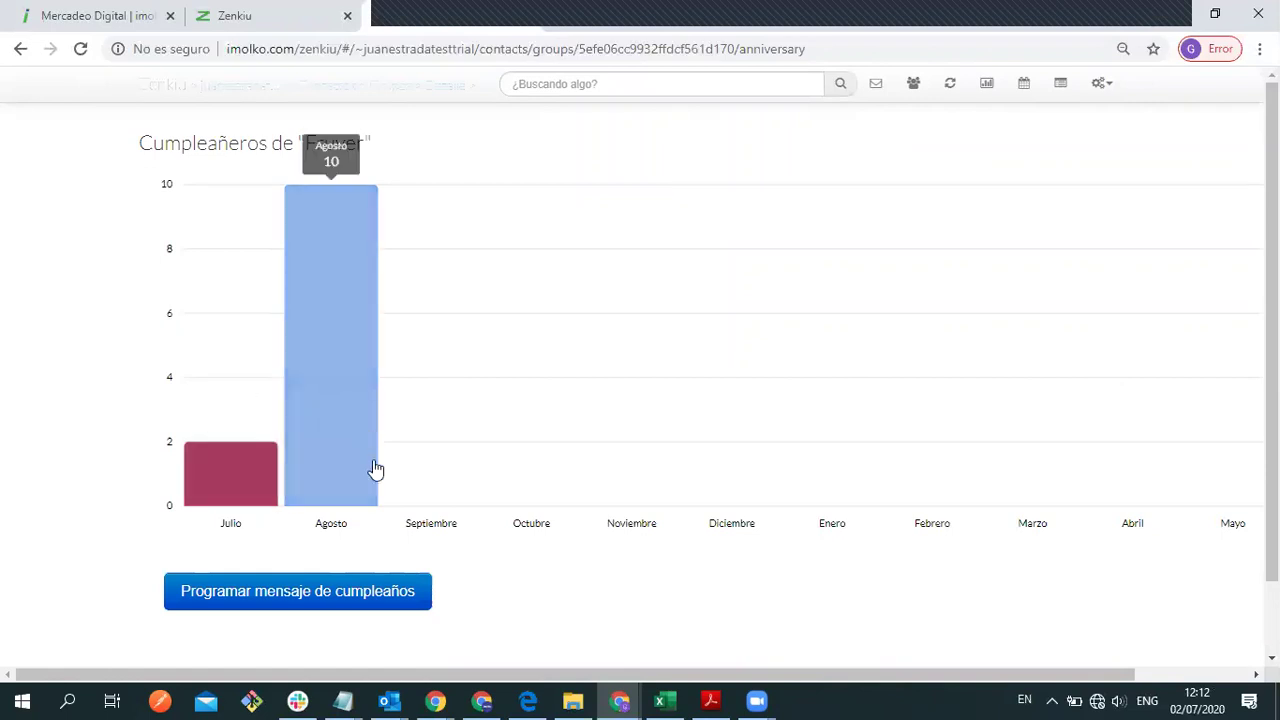
pyautogui.click(309, 598)
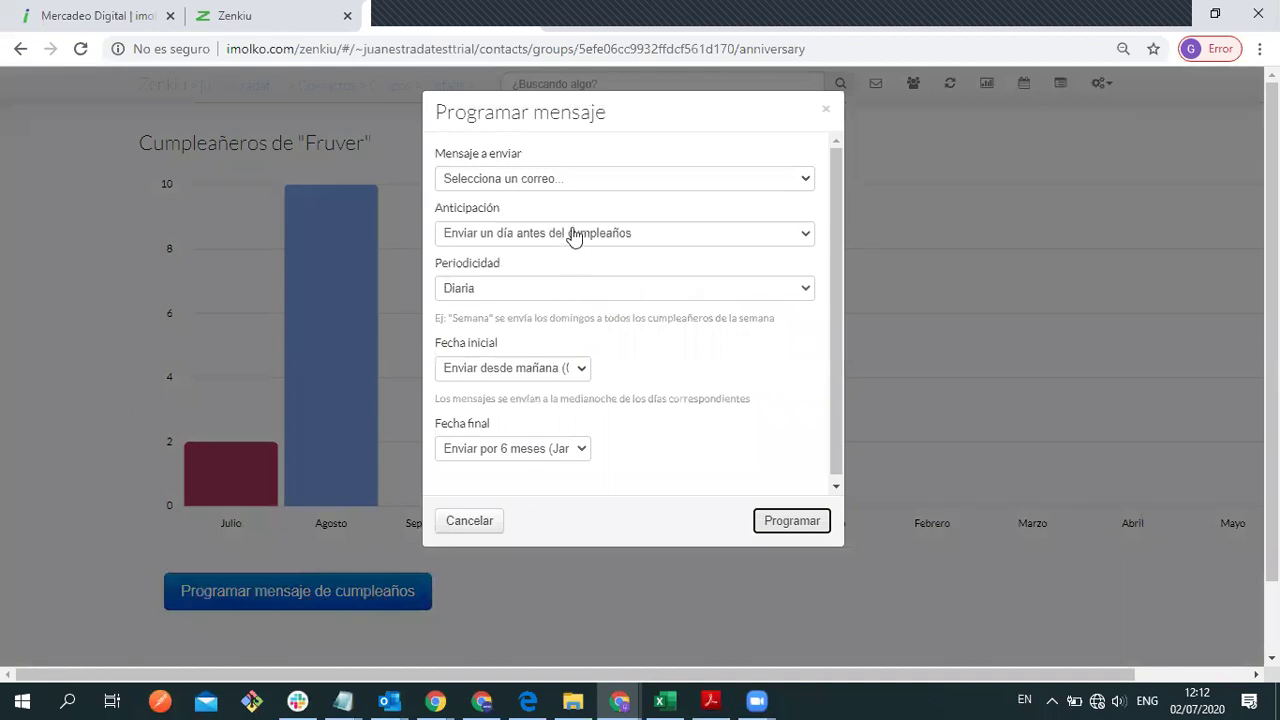
pyautogui.click(580, 184)
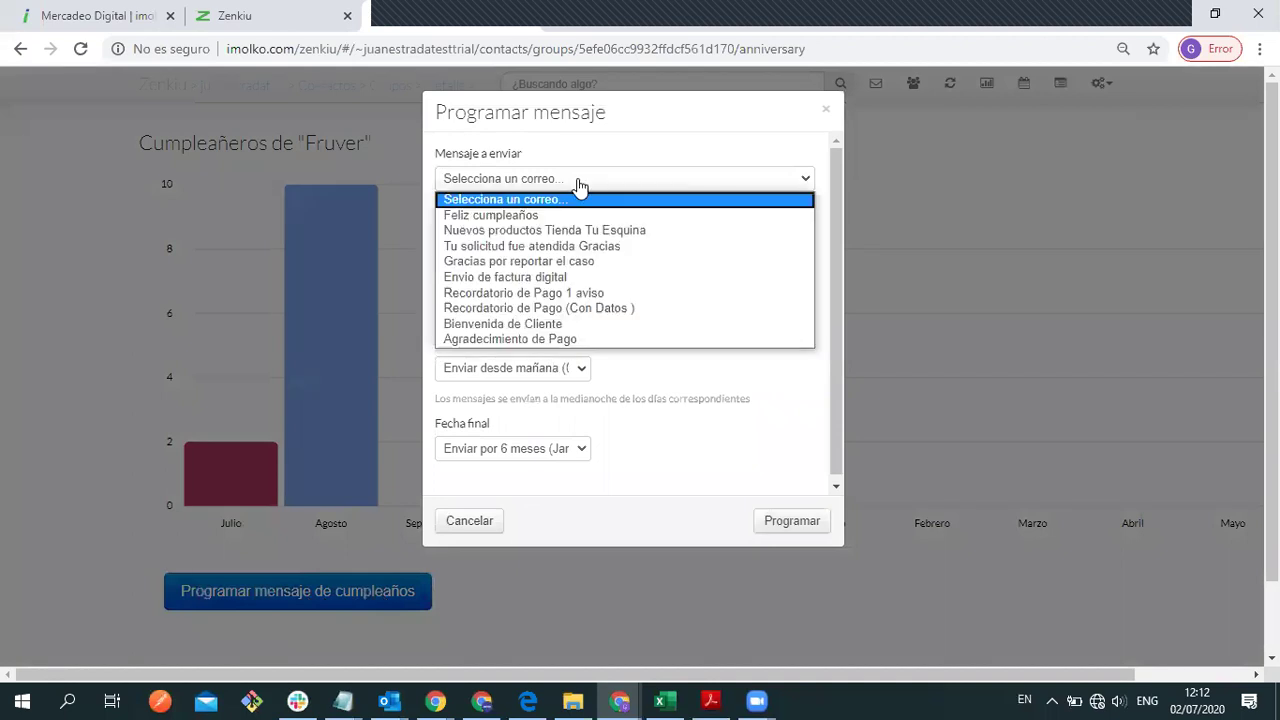
pyautogui.click(516, 218)
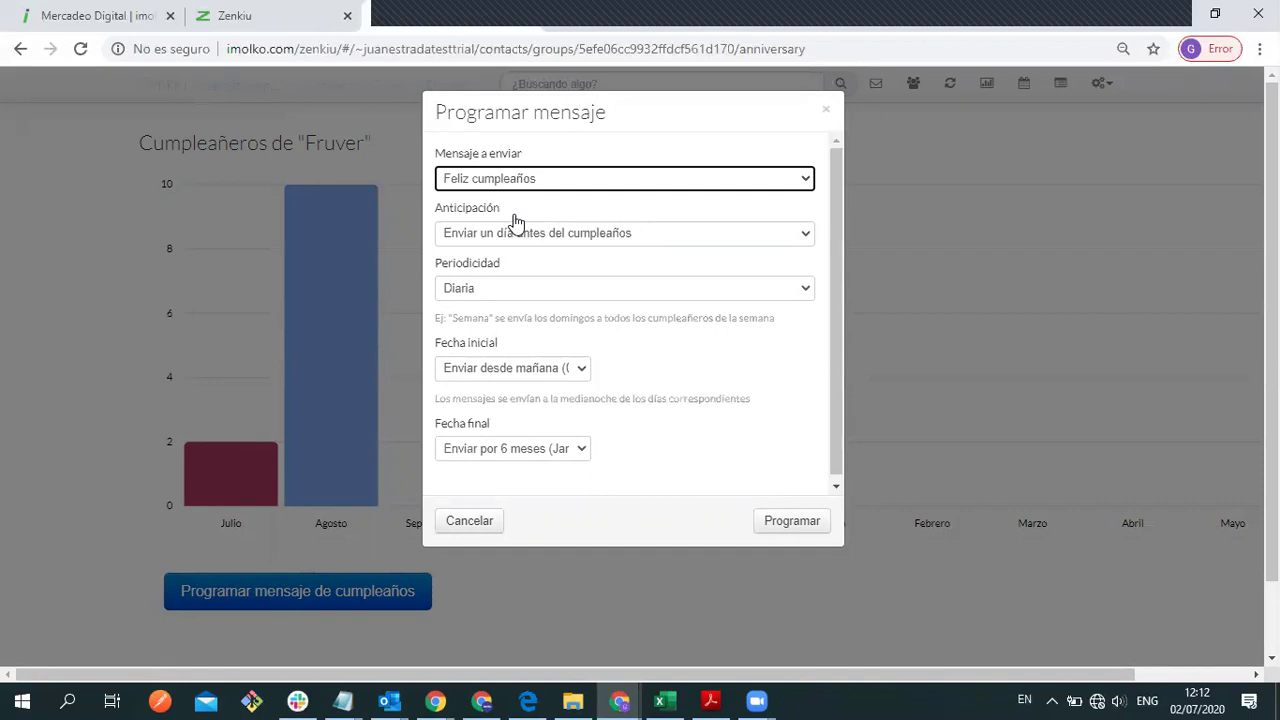
pyautogui.click(510, 236)
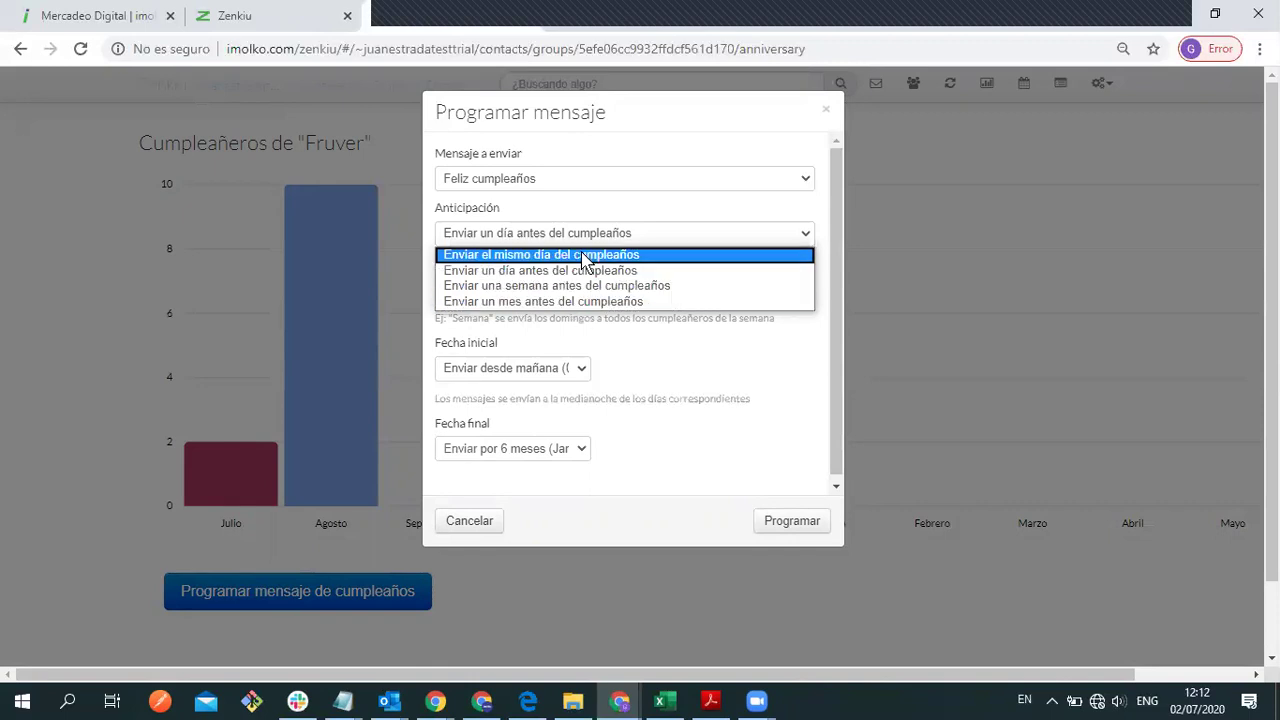
pyautogui.click(588, 271)
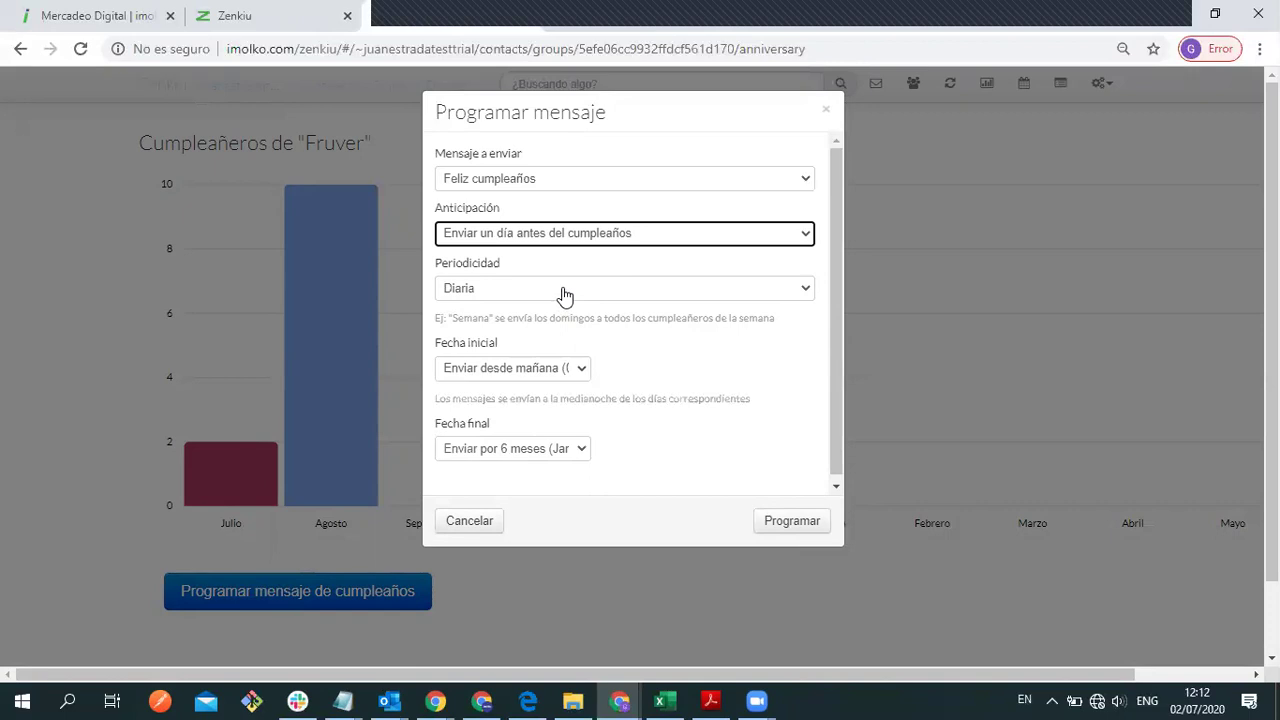
# Step: Schedule the birthday message from tomorrow (03 Jul) for one year (Jul 2021), and highlight its scheduled entry below the chart
pyautogui.click(571, 370)
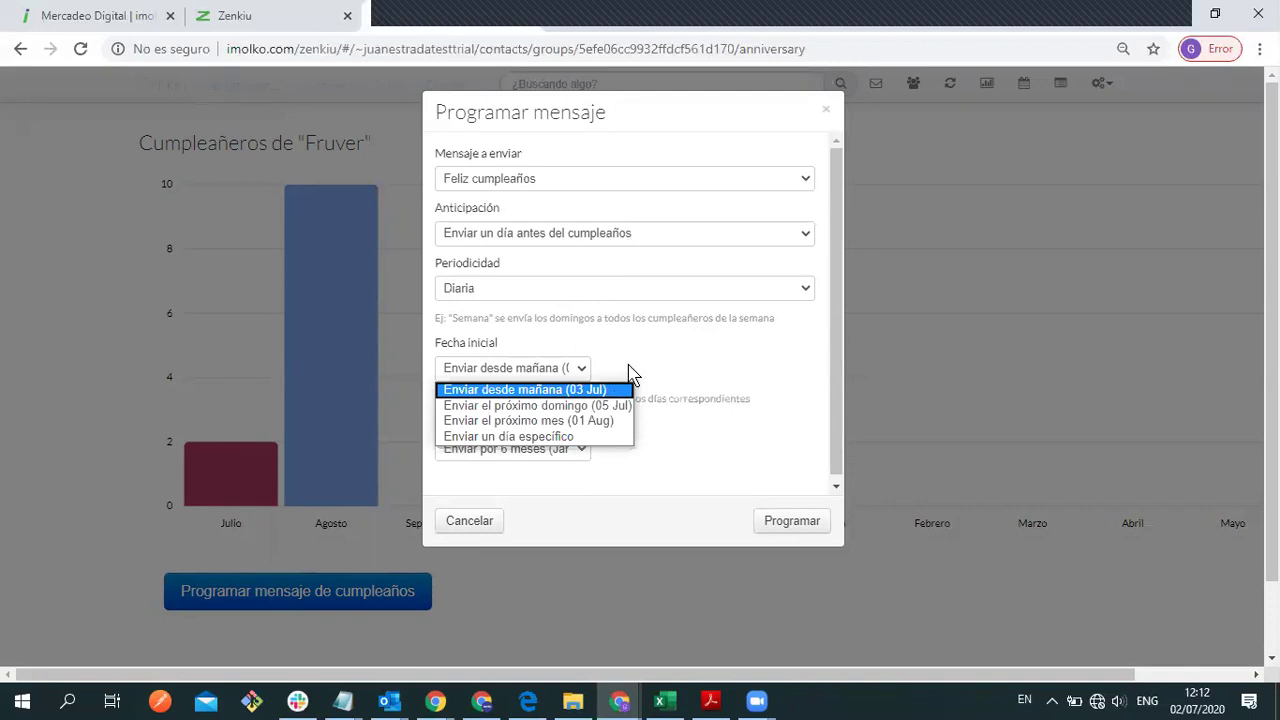
pyautogui.click(528, 390)
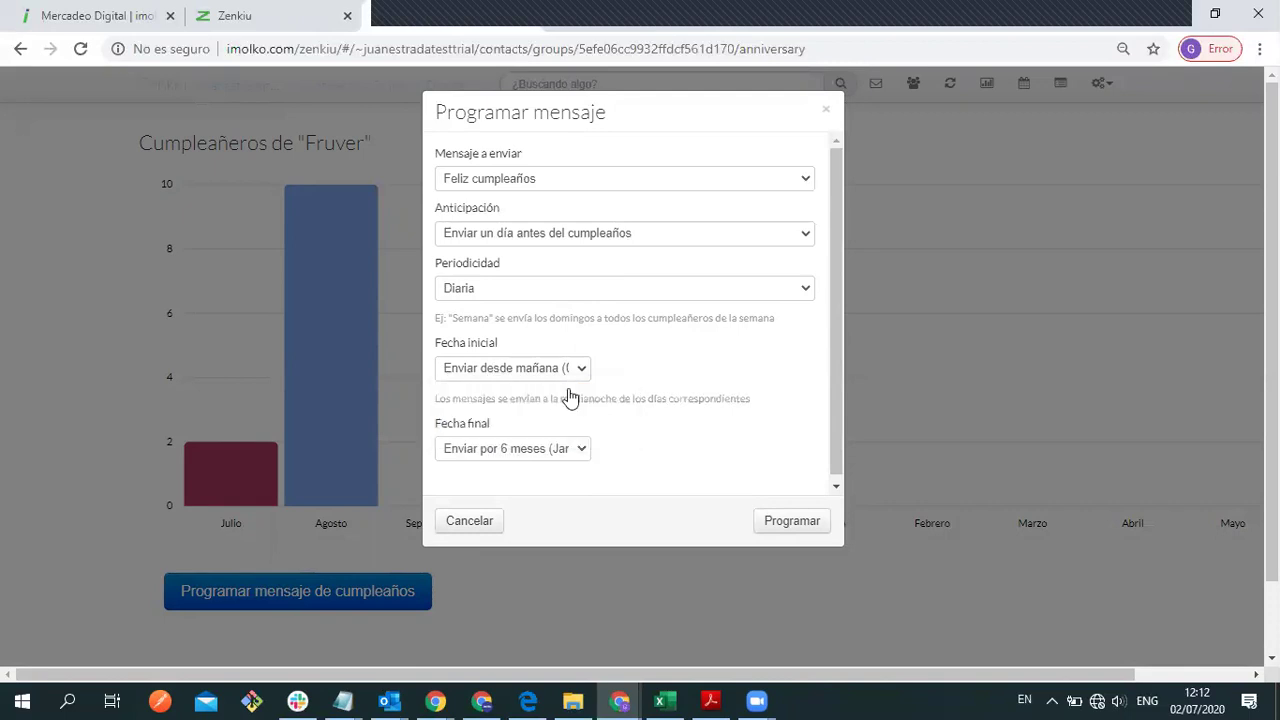
pyautogui.click(485, 452)
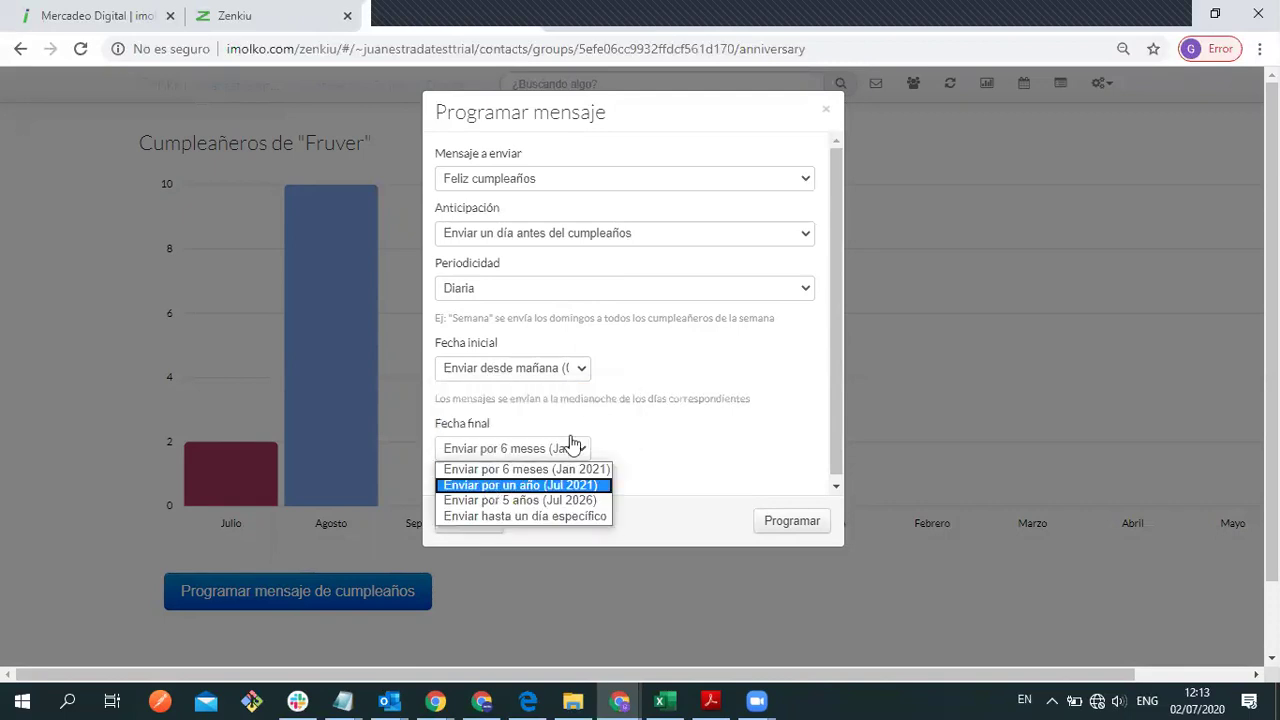
pyautogui.click(572, 446)
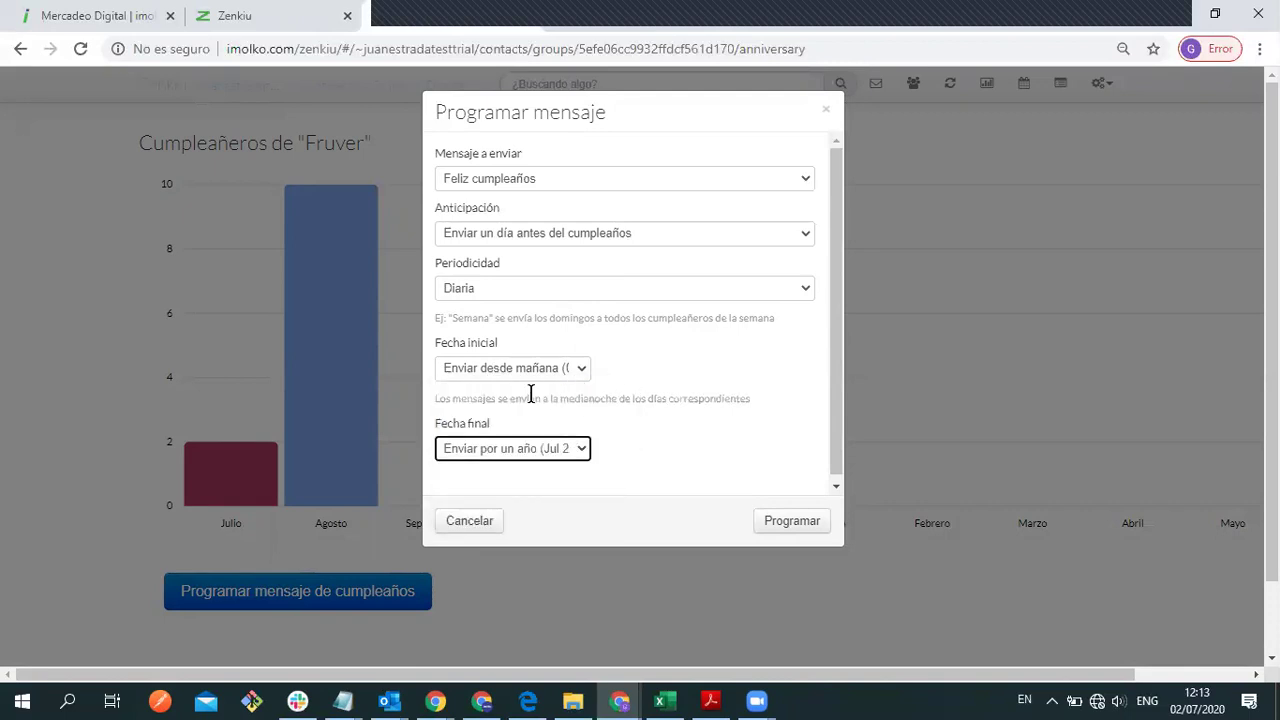
pyautogui.click(790, 521)
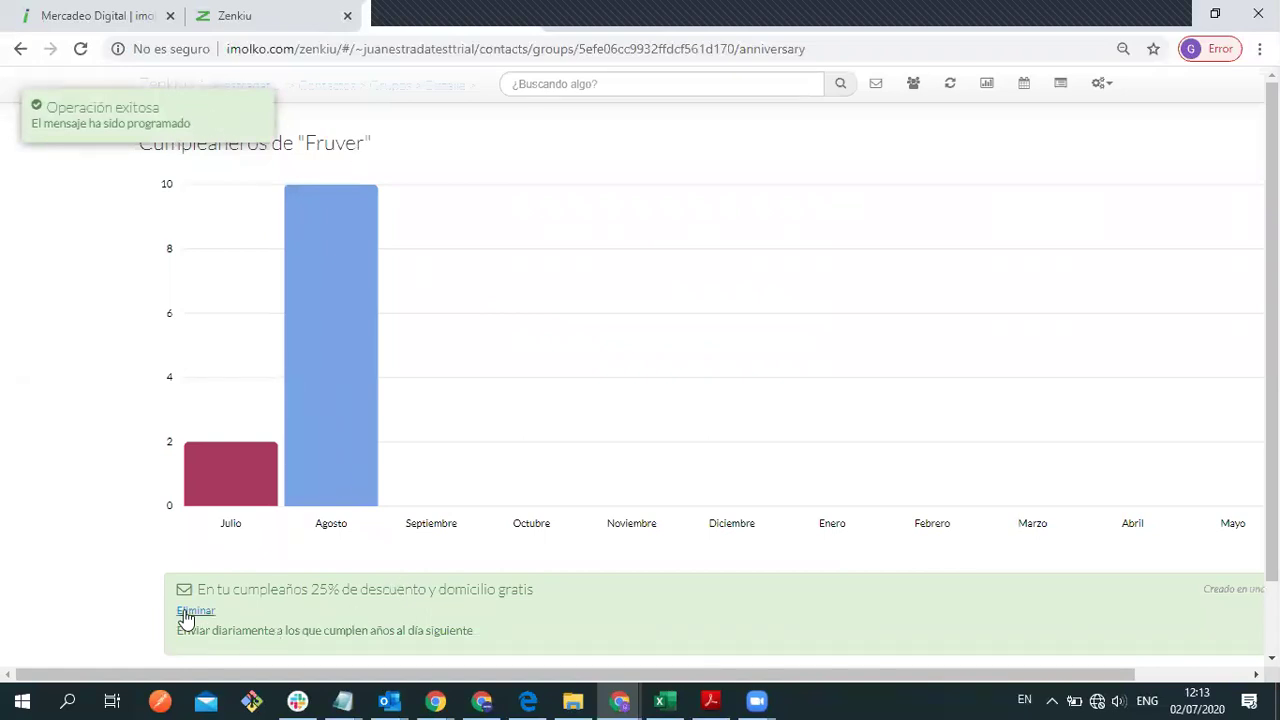
pyautogui.moveTo(473, 633); pyautogui.dragTo(176, 590)
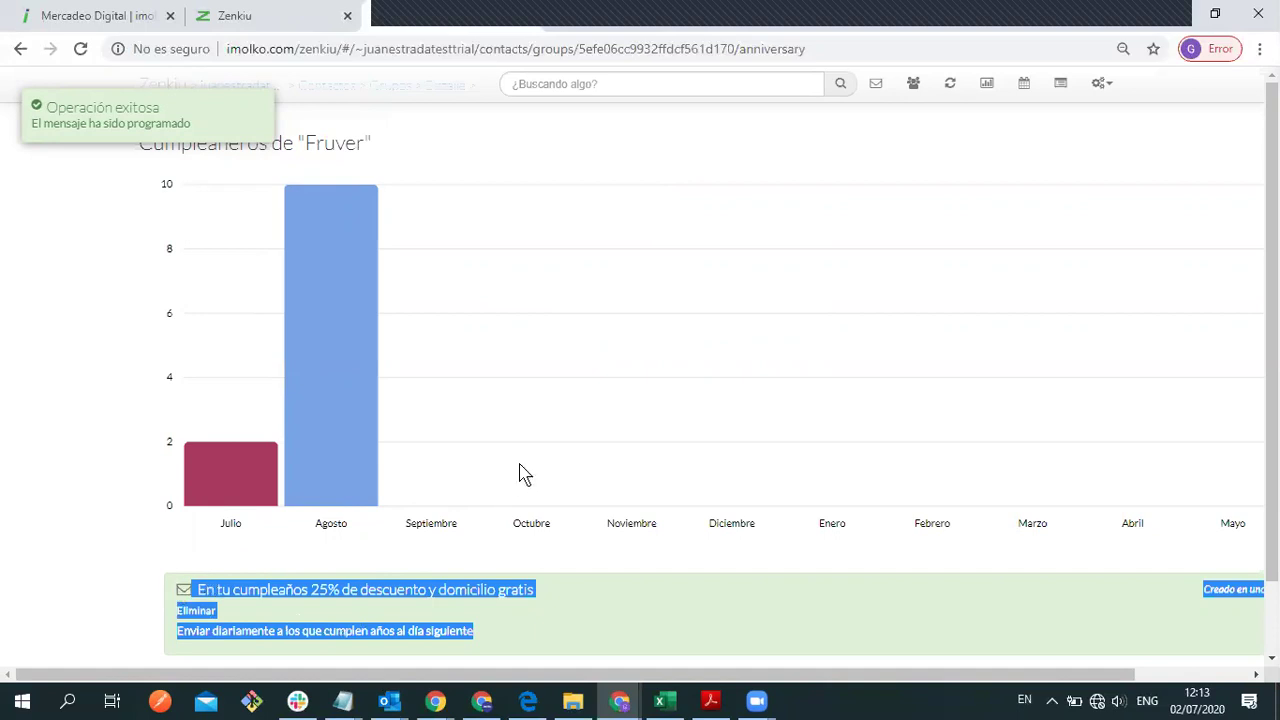
pyautogui.moveTo(362, 228)
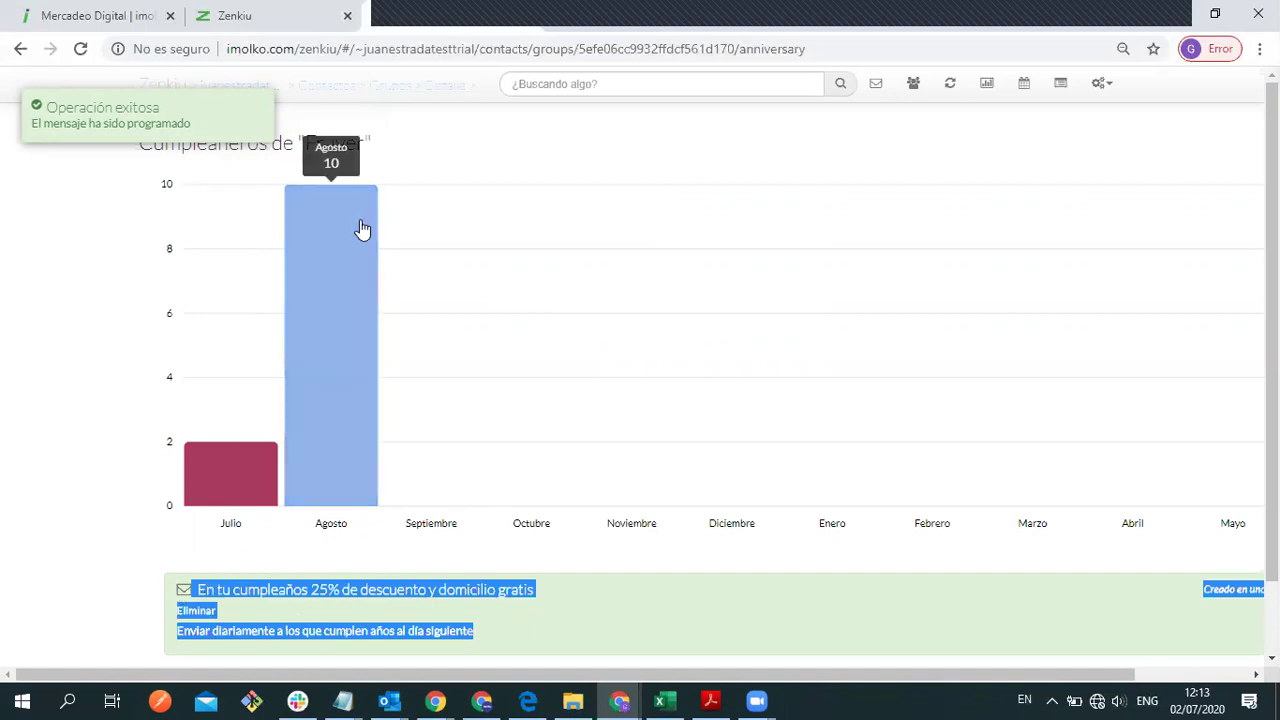